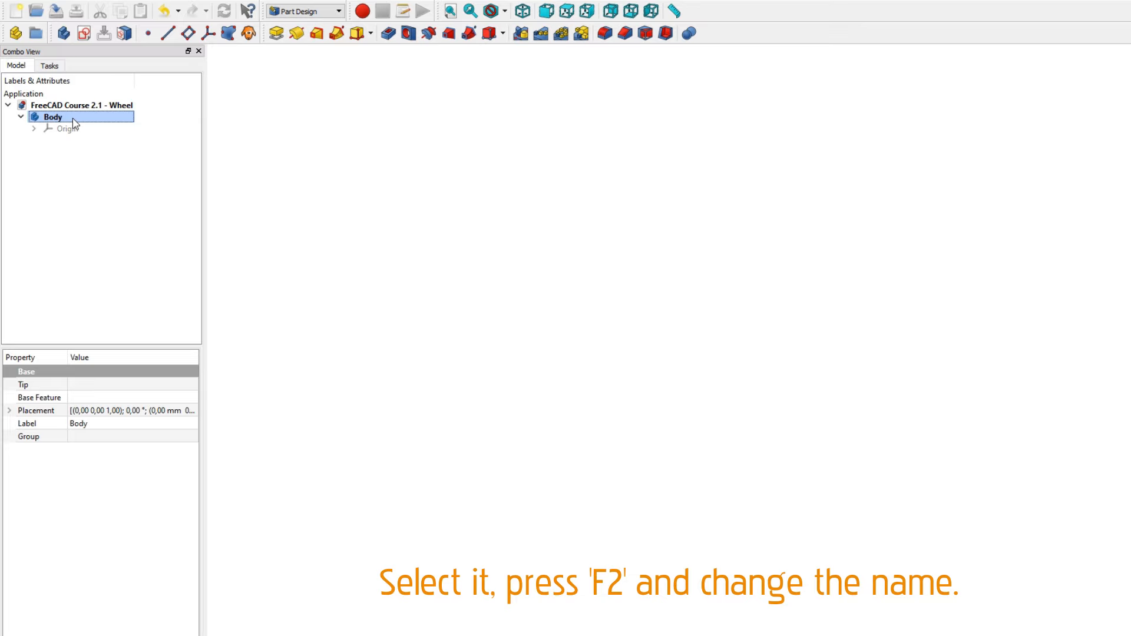
Step: Rename the body as Wheel (inside)
key(F2)
text(Wheel (inside)
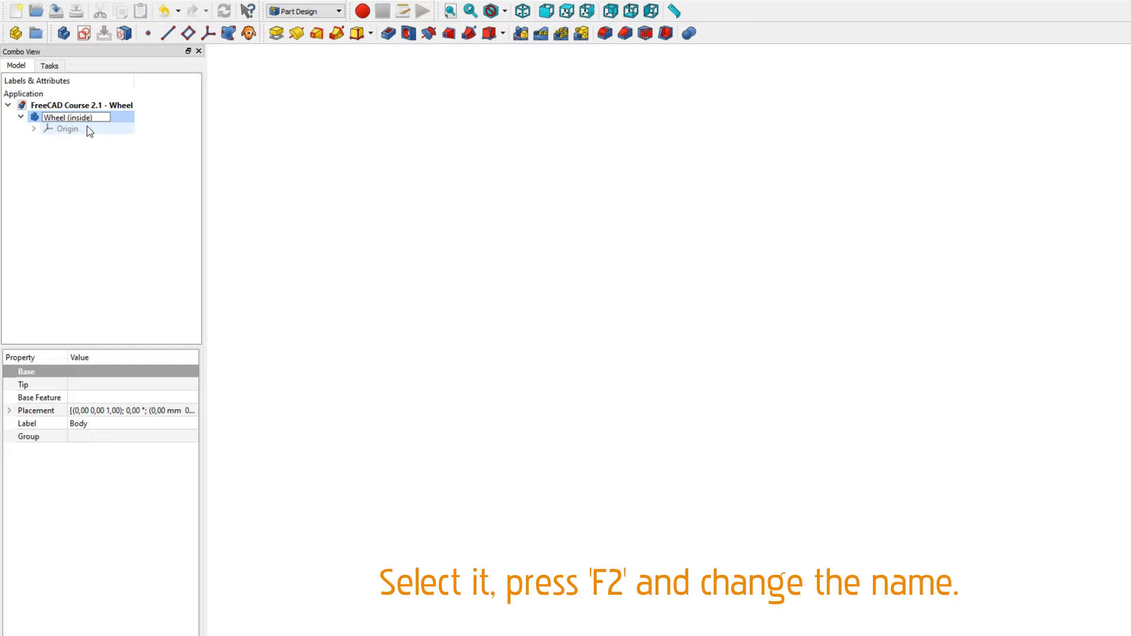
key(Return)
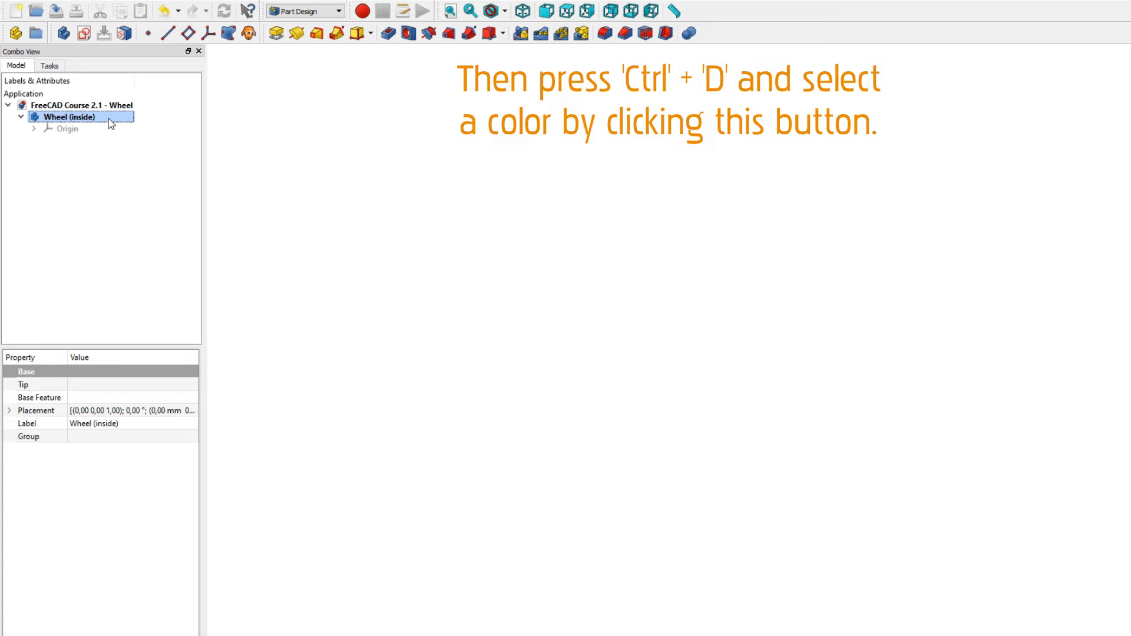
Step: Set the Wheel (inside) body's shape color to black with its Val raised to 50
key(ctrl+d)
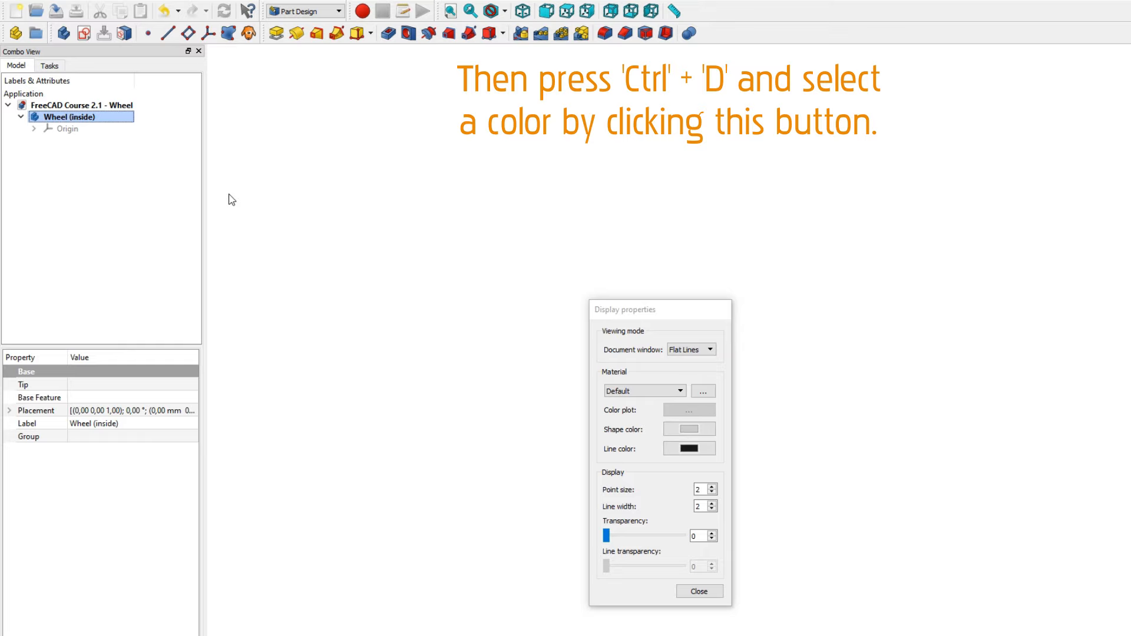
click(670, 432)
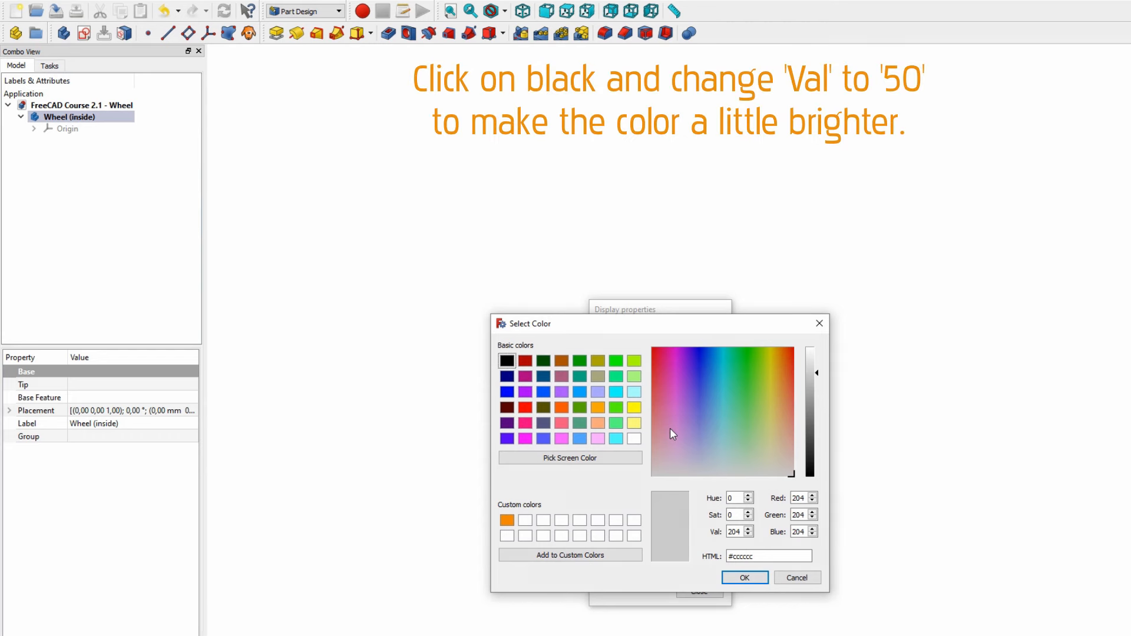
click(507, 362)
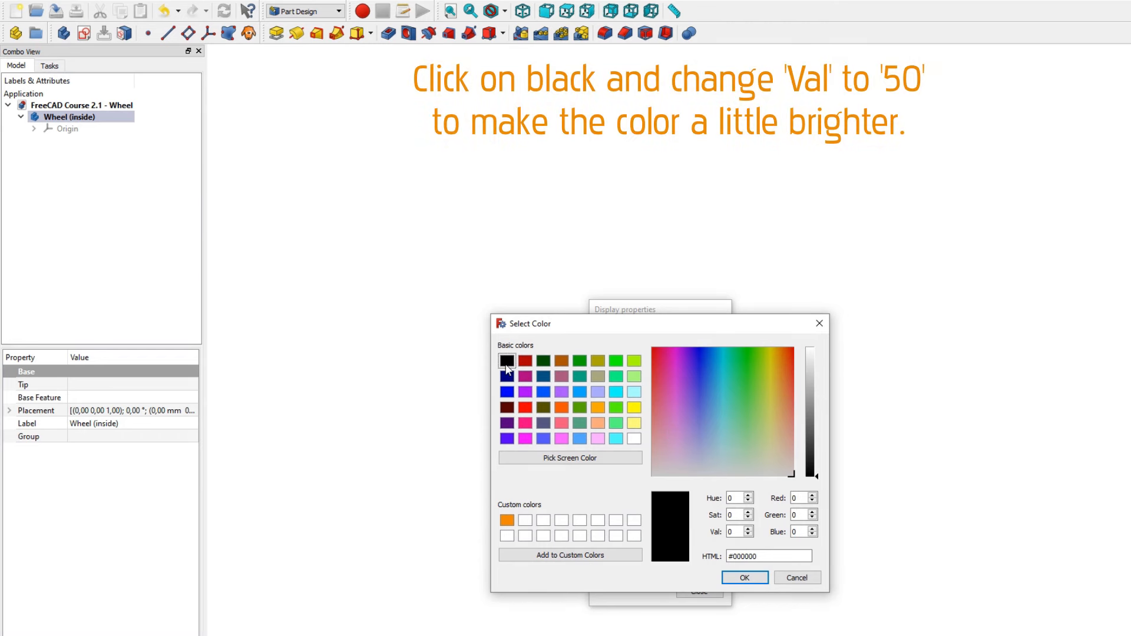
click(732, 532)
text(50)
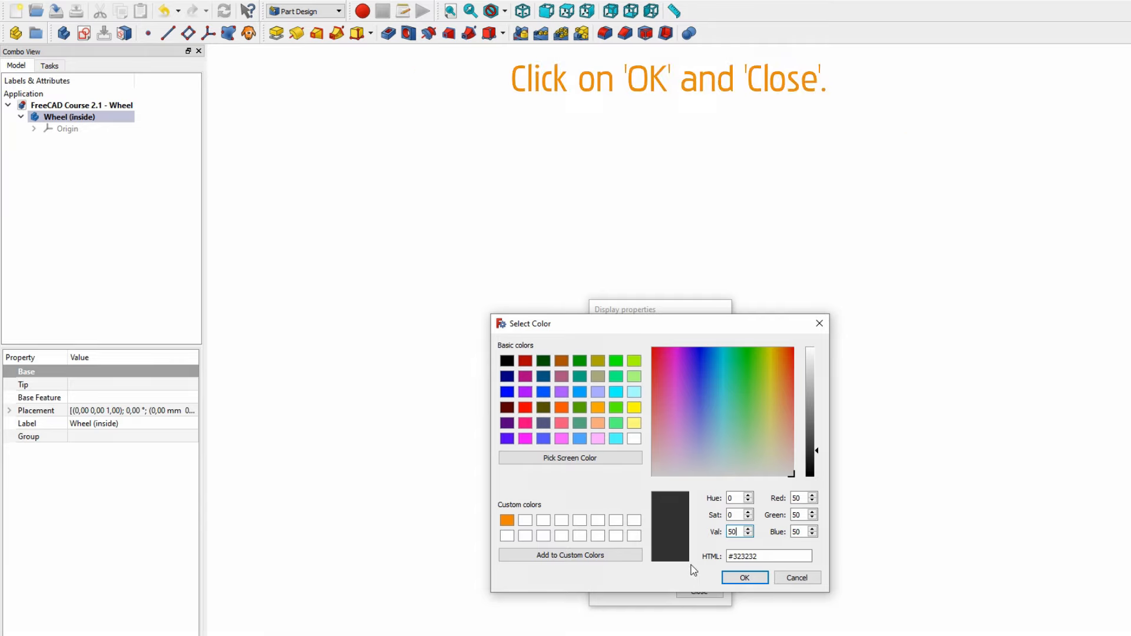
click(733, 580)
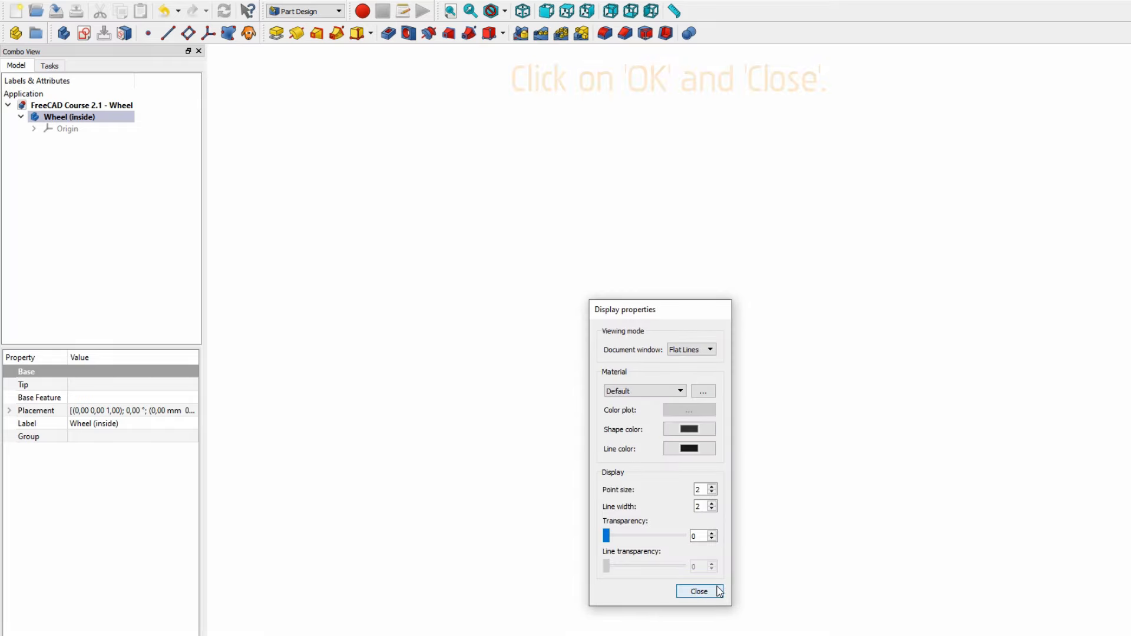
click(720, 592)
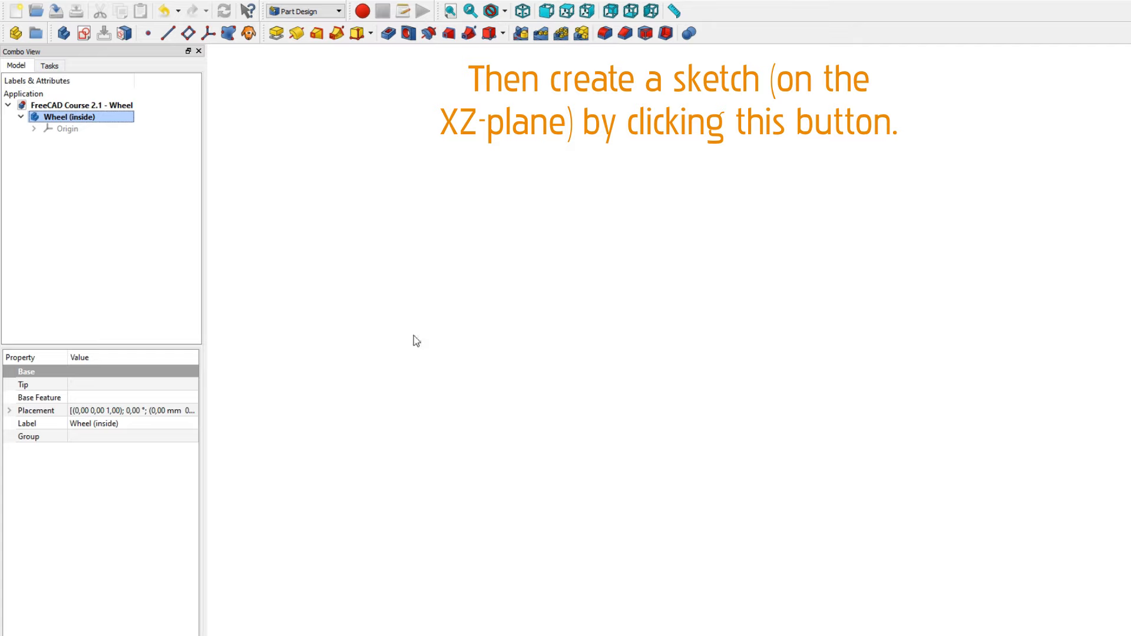
Step: Create a new sketch on the XZ plane of the Wheel (inside) body, selecting the plane in isometric view
click(84, 34)
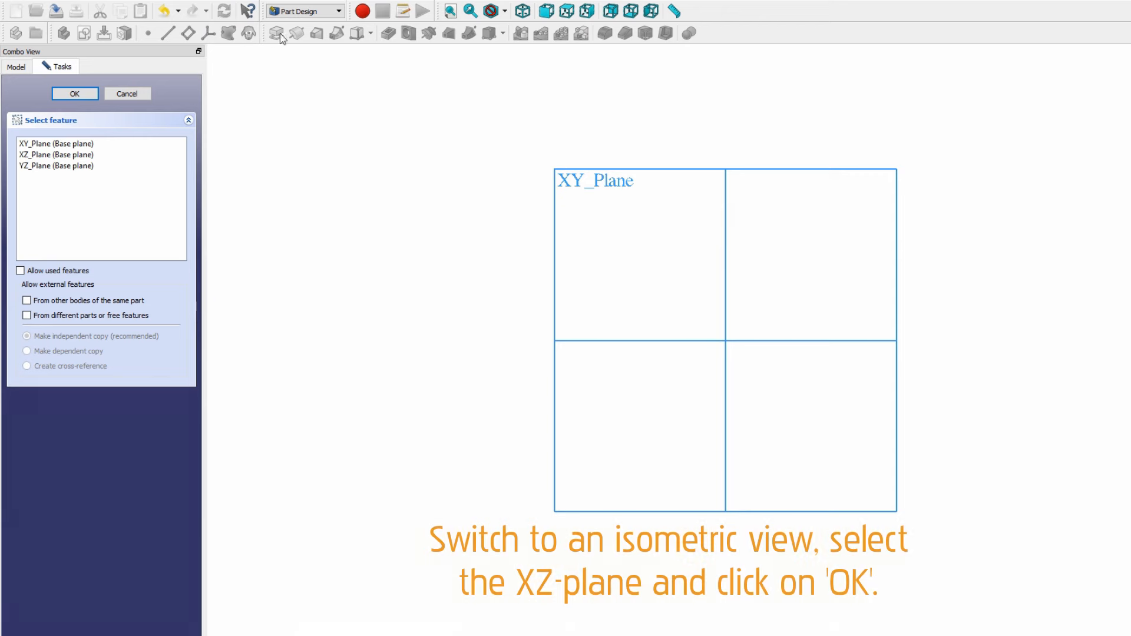
click(521, 14)
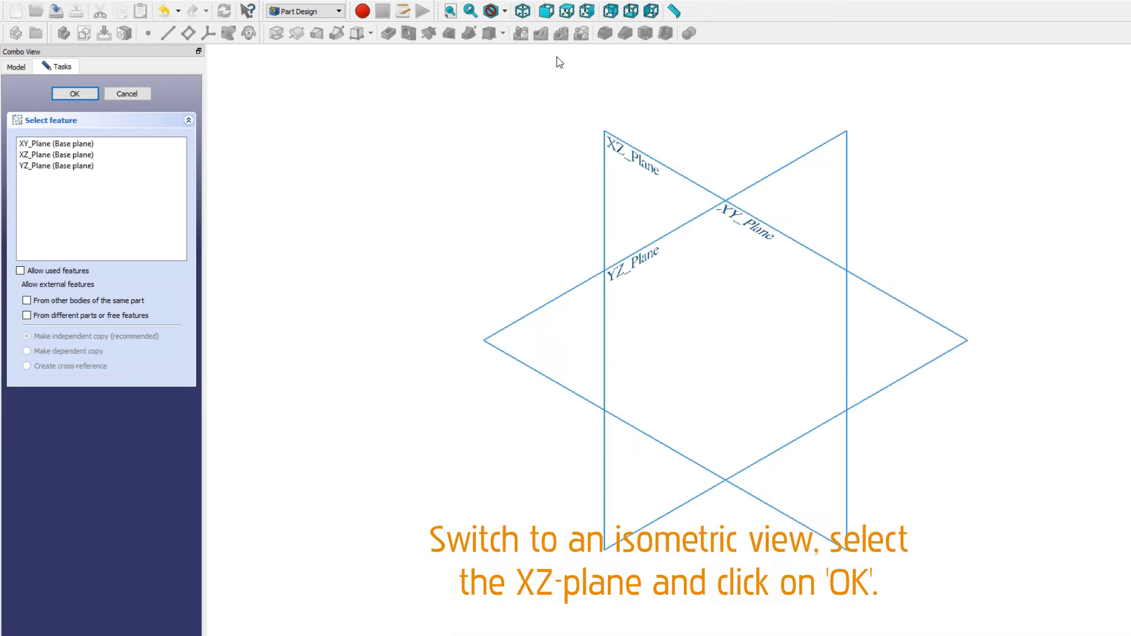
click(604, 136)
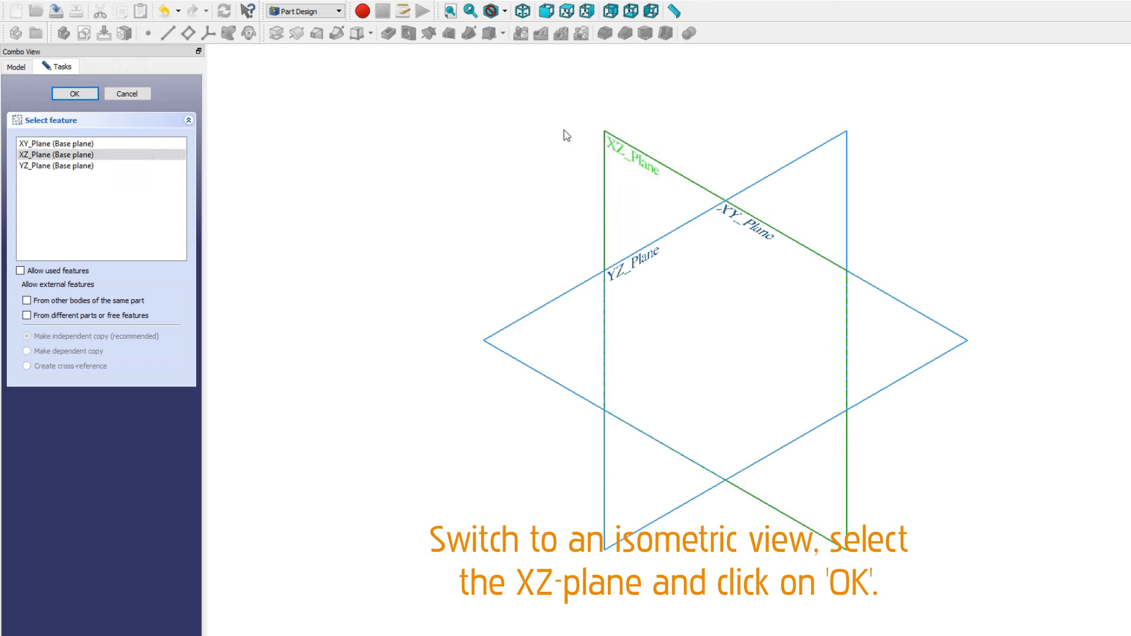
click(92, 97)
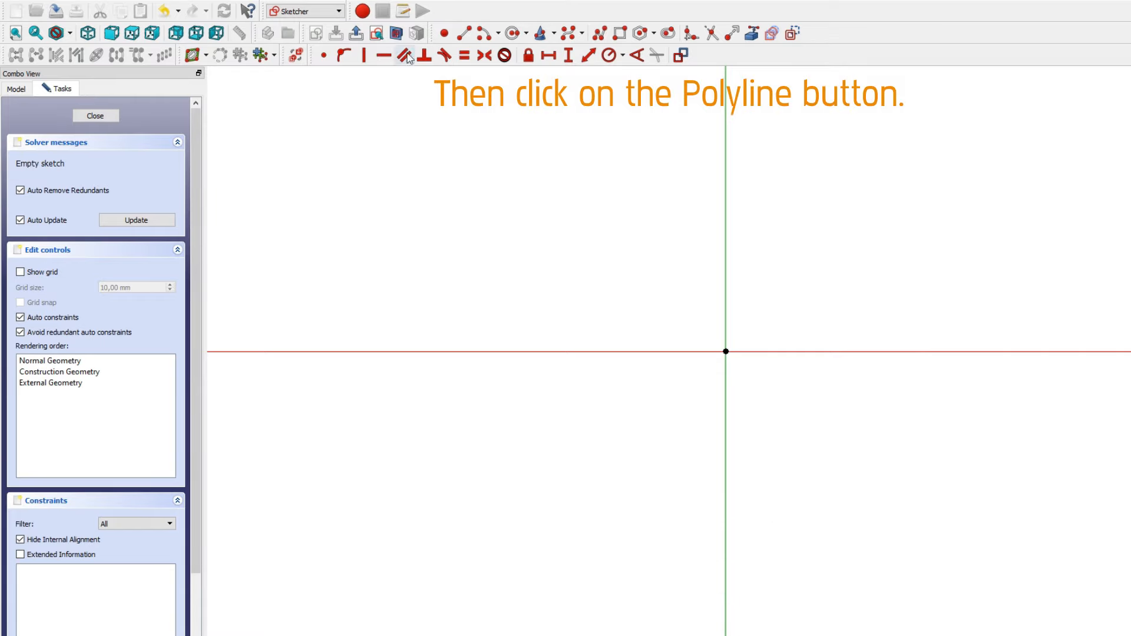
Step: Start an I-shaped polyline above the horizontal axis with a long horizontal base across the vertical axis and a stepped right side up to the upper flange
click(598, 35)
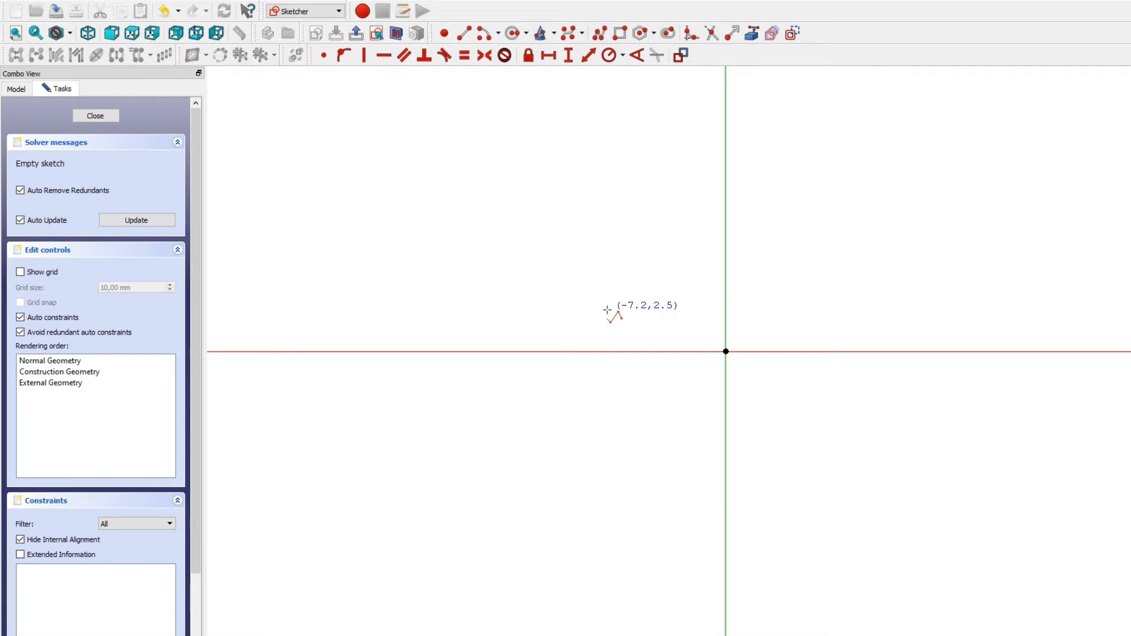
click(448, 269)
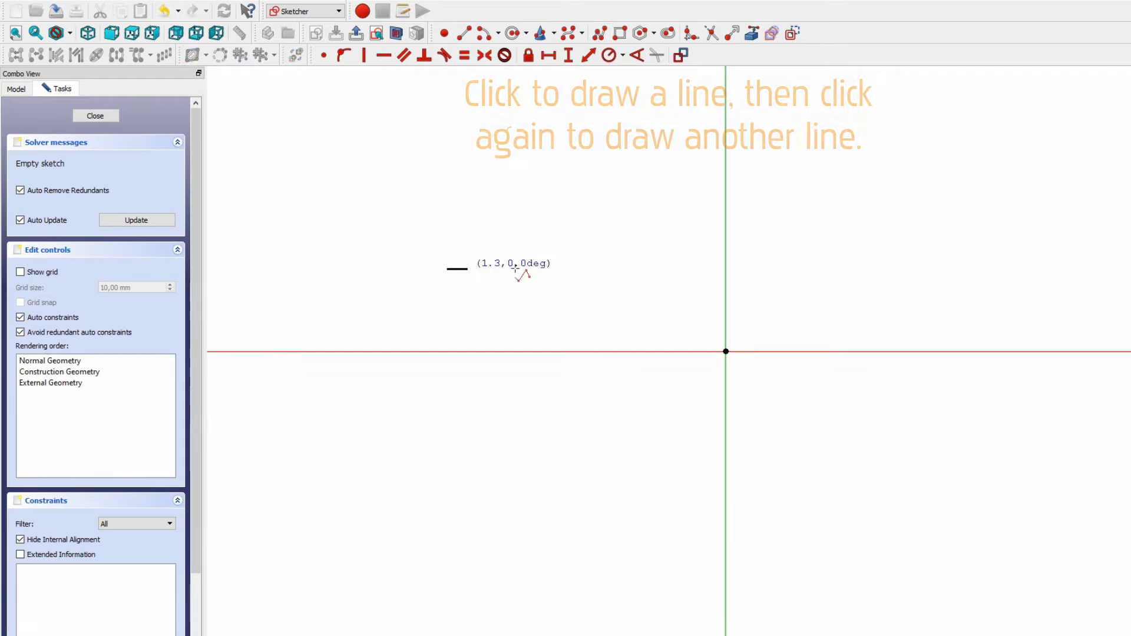
click(963, 267)
scroll(966, 232, down, 2)
mouse_move(966, 233)
middle_down()
mouse_move(849, 342)
mouse_move(777, 386)
middle_up()
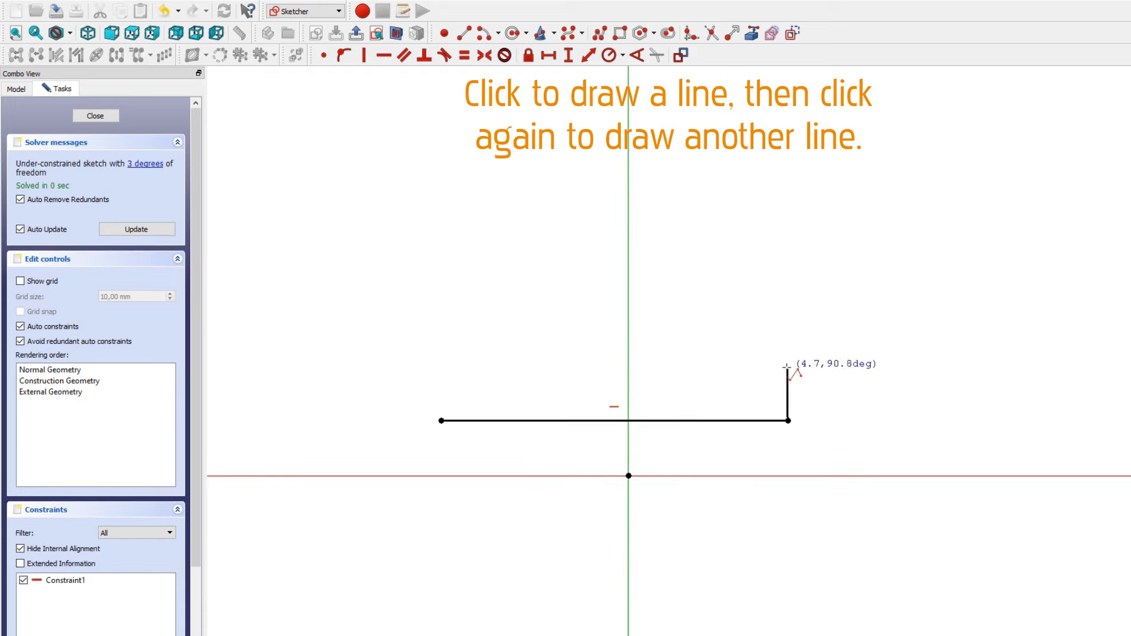
click(789, 339)
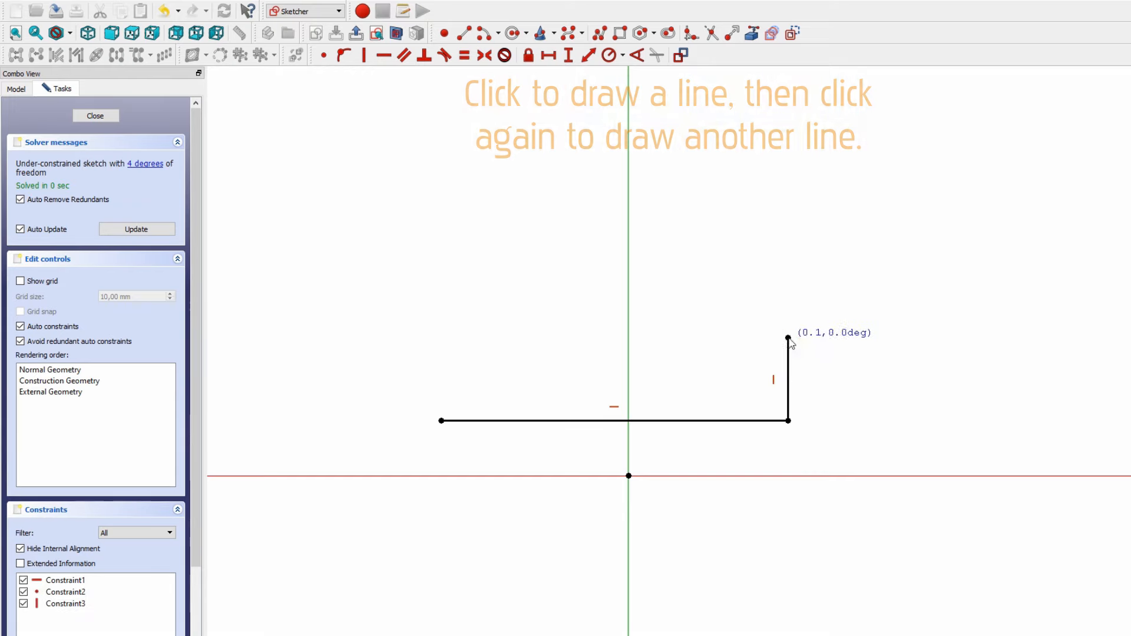
click(722, 337)
middle_drag(725, 184, 710, 275)
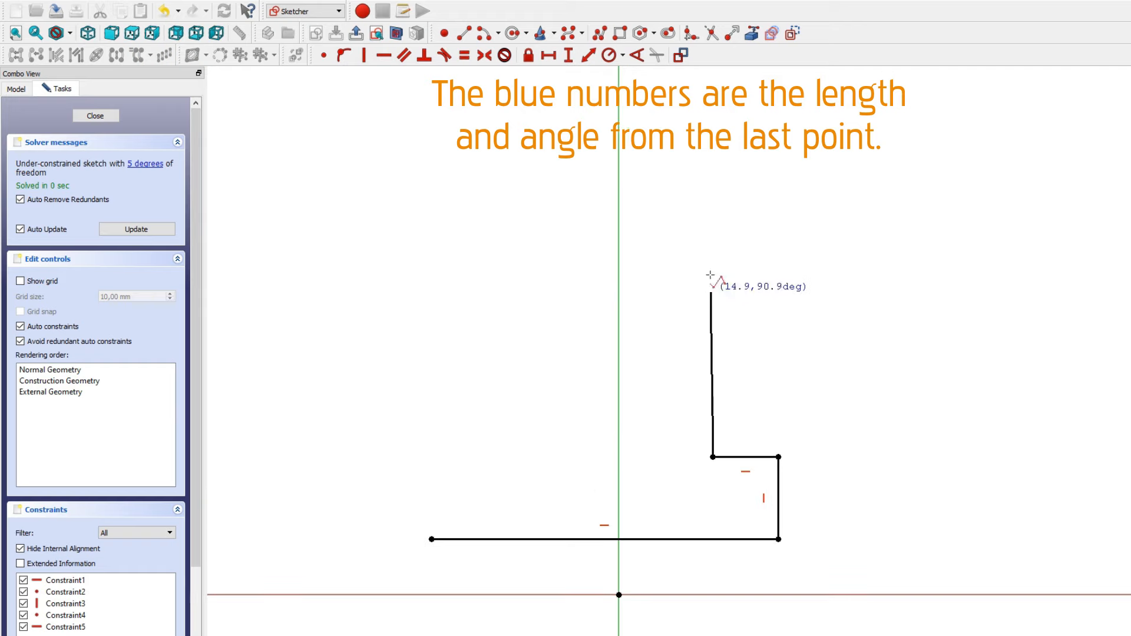
click(712, 218)
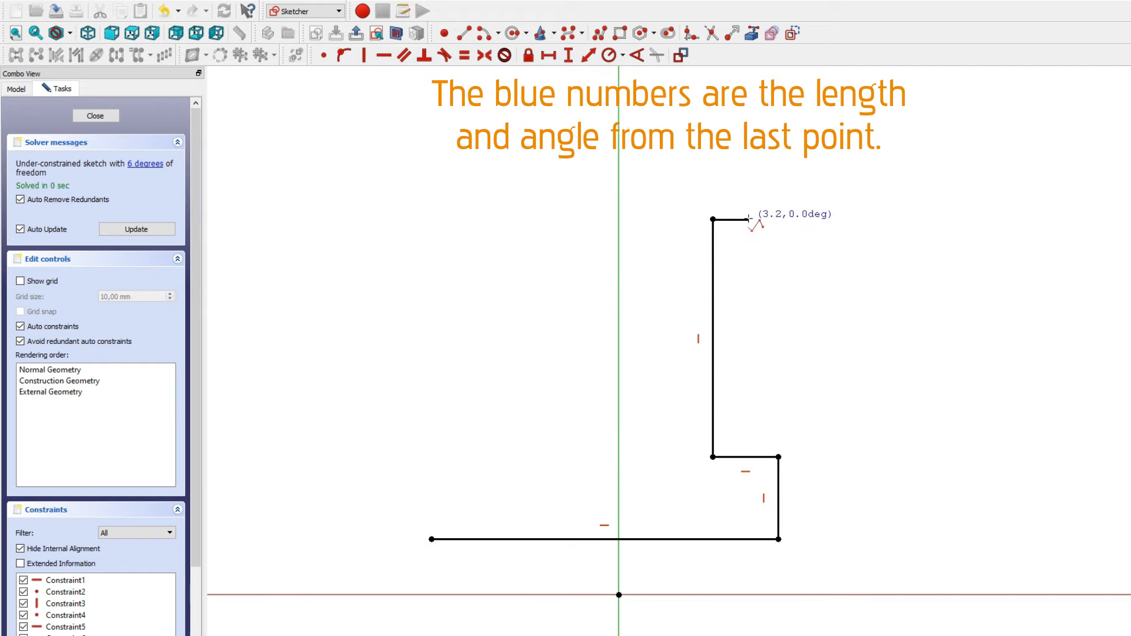
click(748, 220)
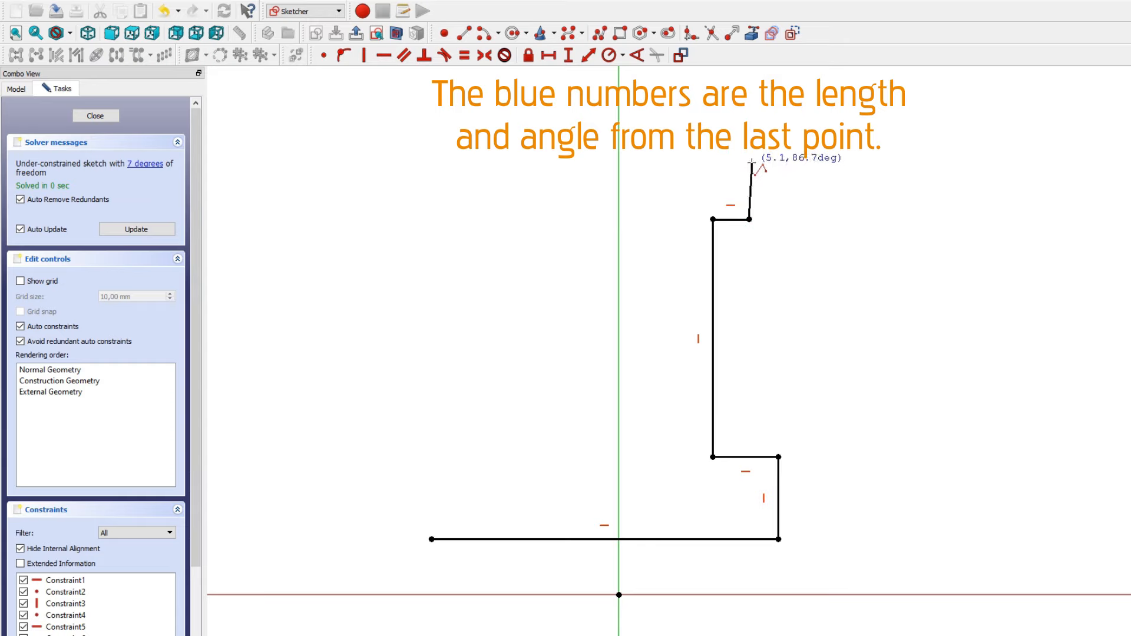
click(748, 169)
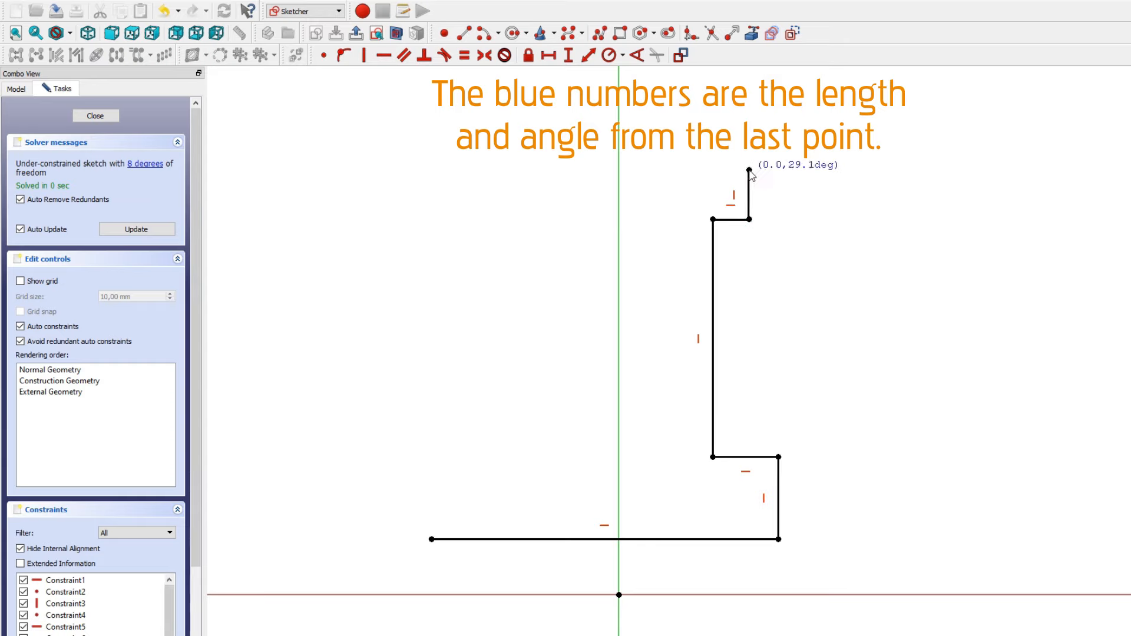
Step: Continue the polyline across the top and down a stepped left side with a web edge about 22 mm long, closing it at the start point
click(482, 170)
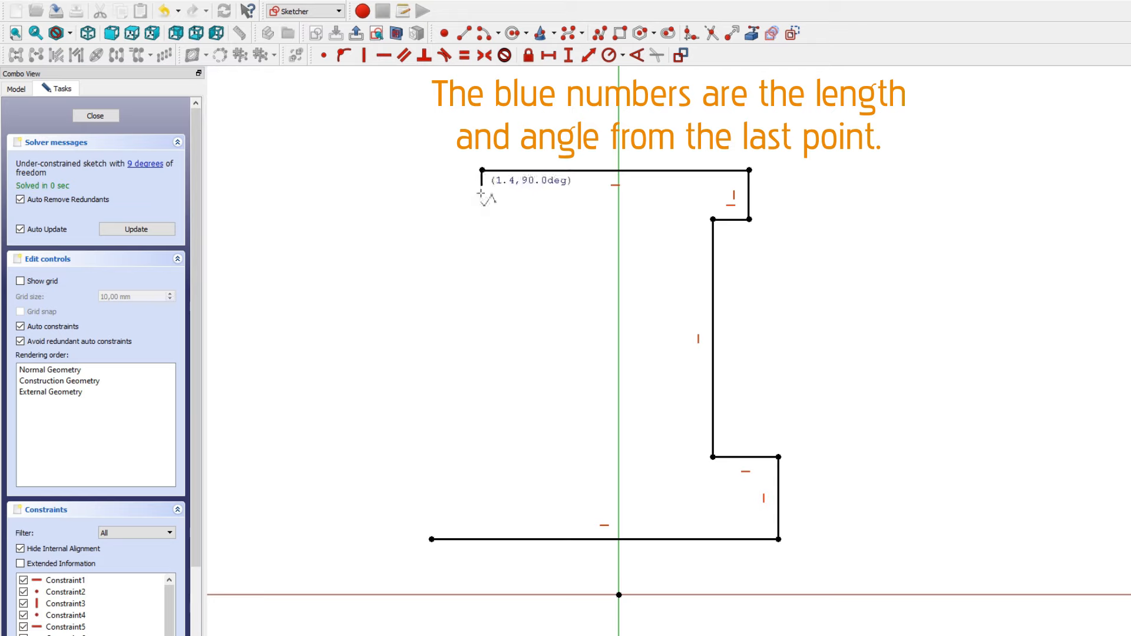
click(482, 217)
click(523, 218)
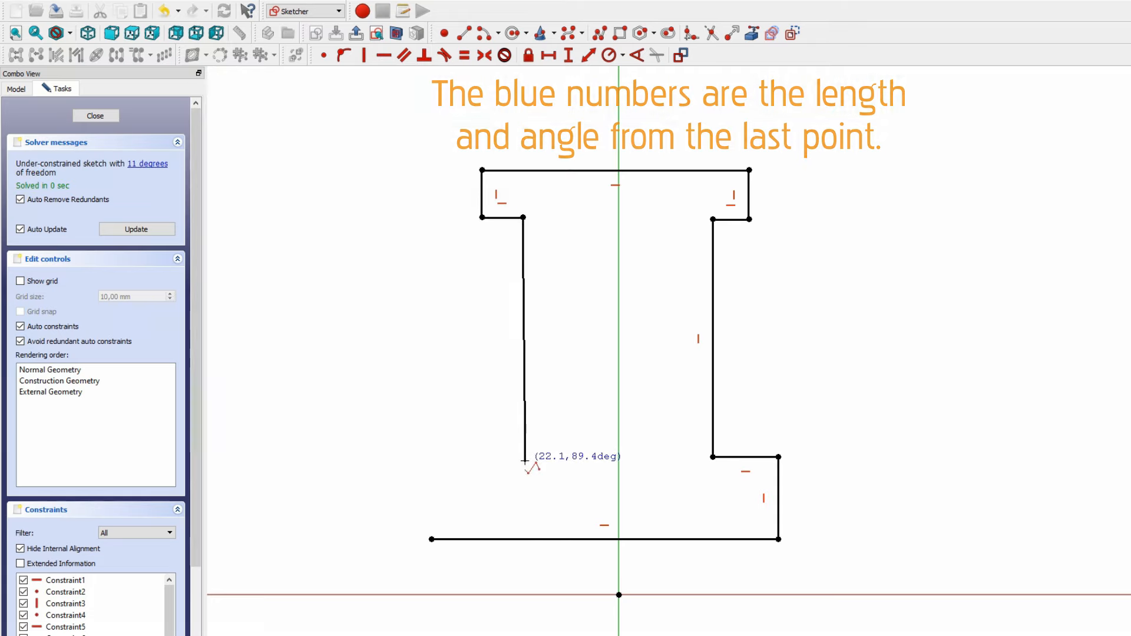
click(523, 461)
click(432, 462)
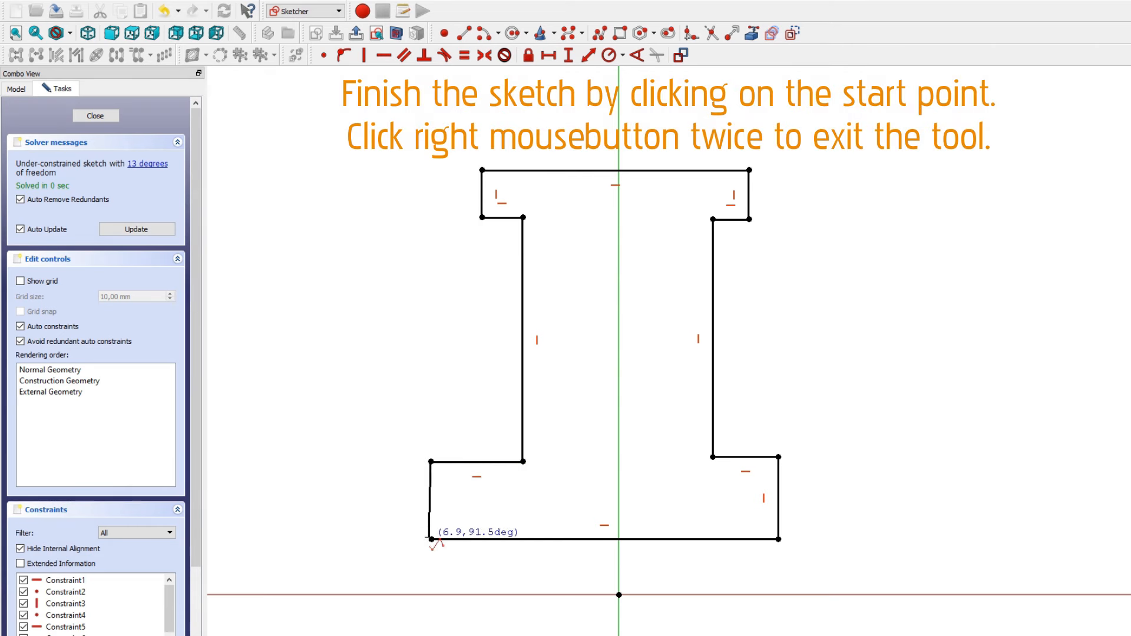
click(431, 540)
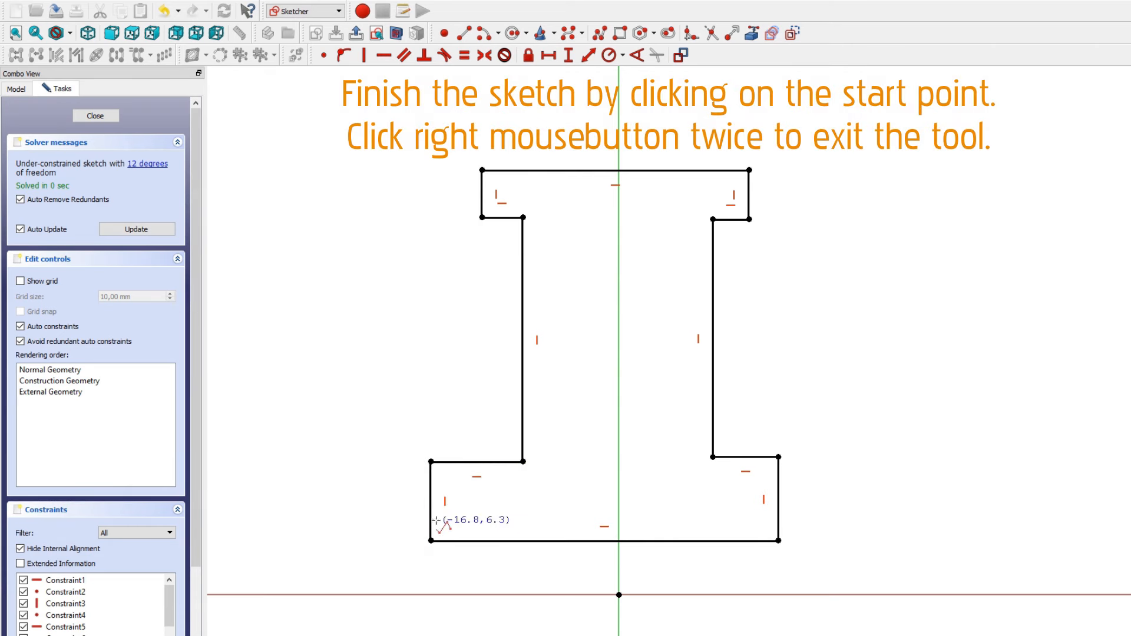
right_click(462, 498)
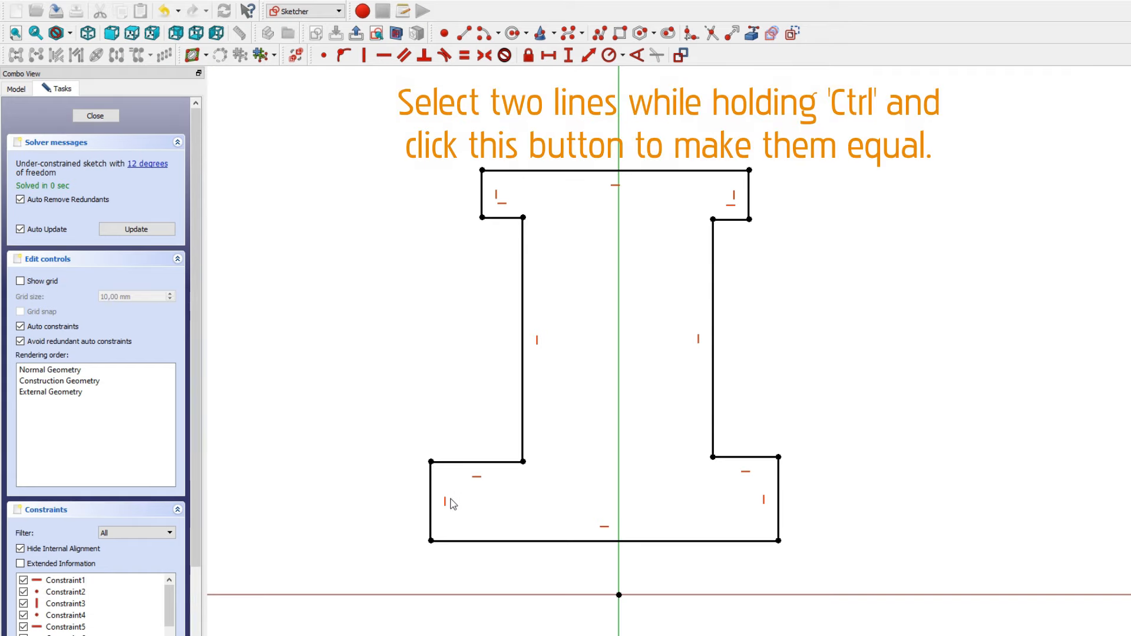
Step: Apply equal constraints to the lower flange's two outer vertical edges and to its two upper horizontal edges
click(431, 520)
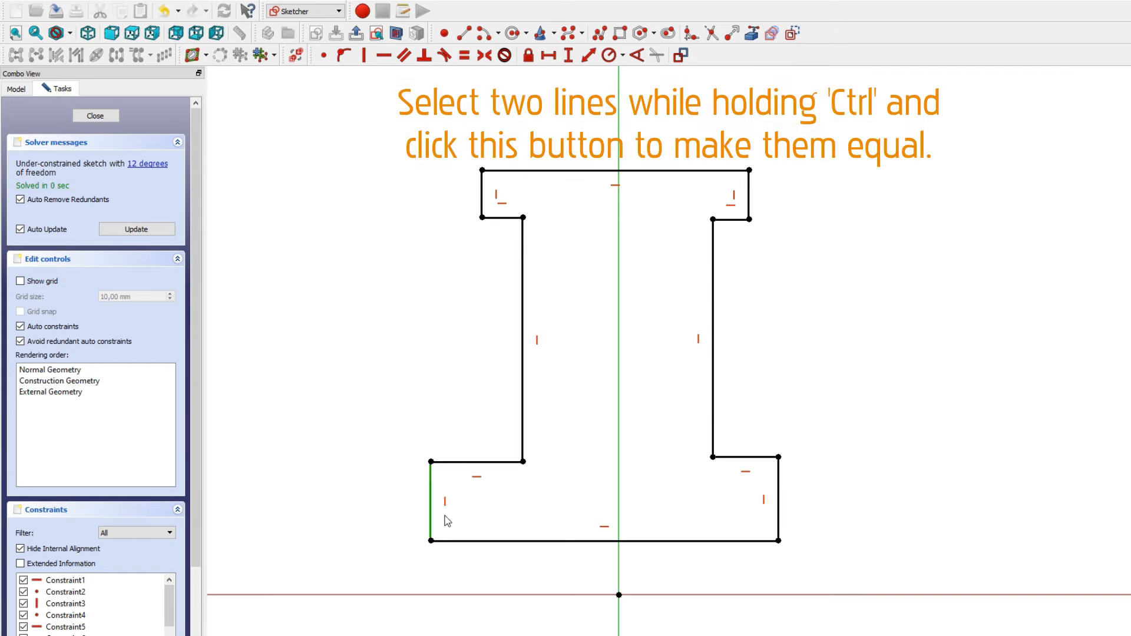
ctrl+click(778, 524)
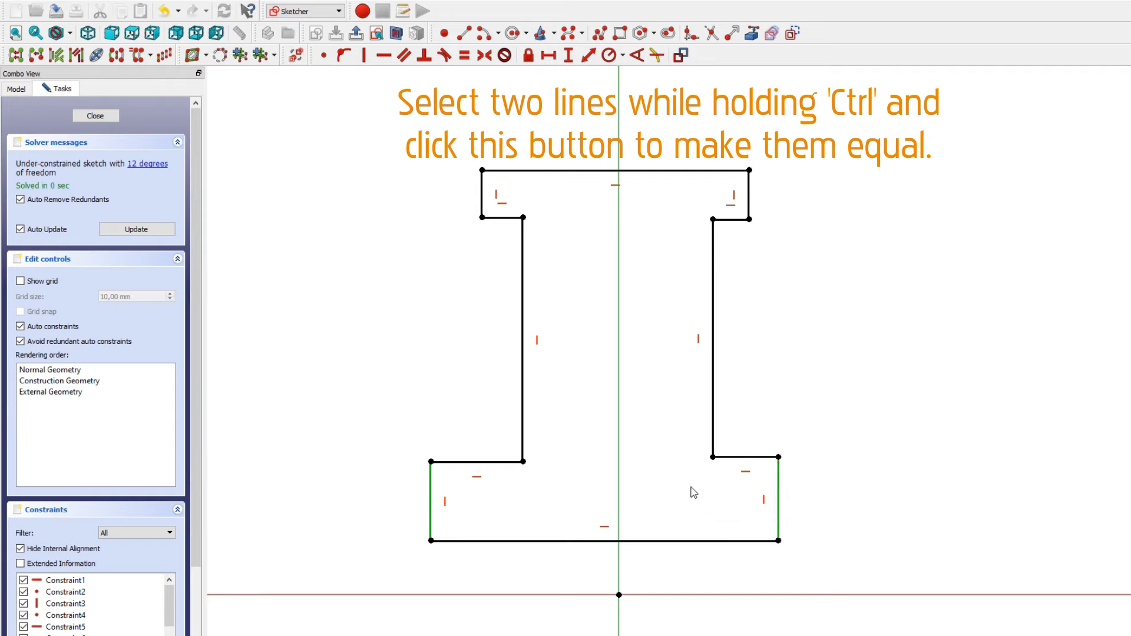
click(465, 62)
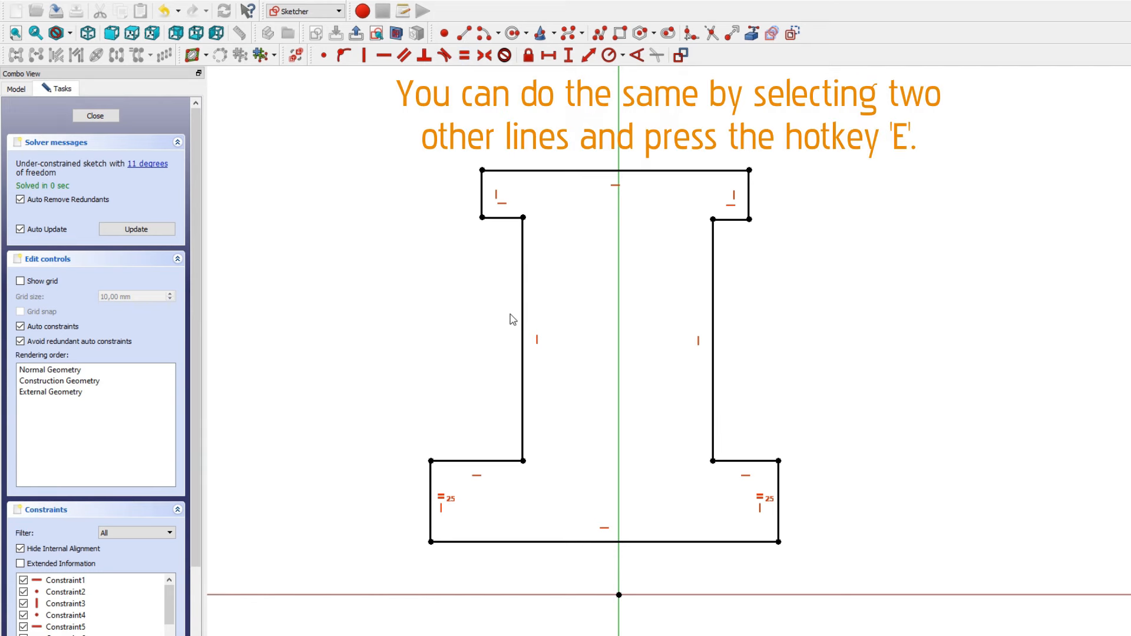
click(501, 461)
click(729, 461)
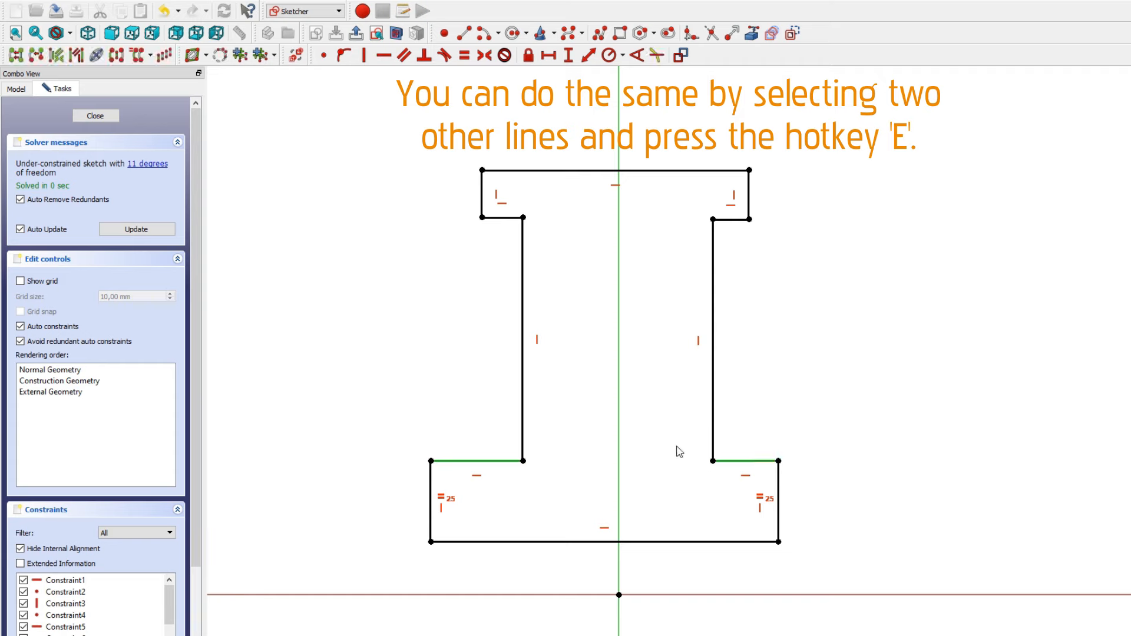
key(e)
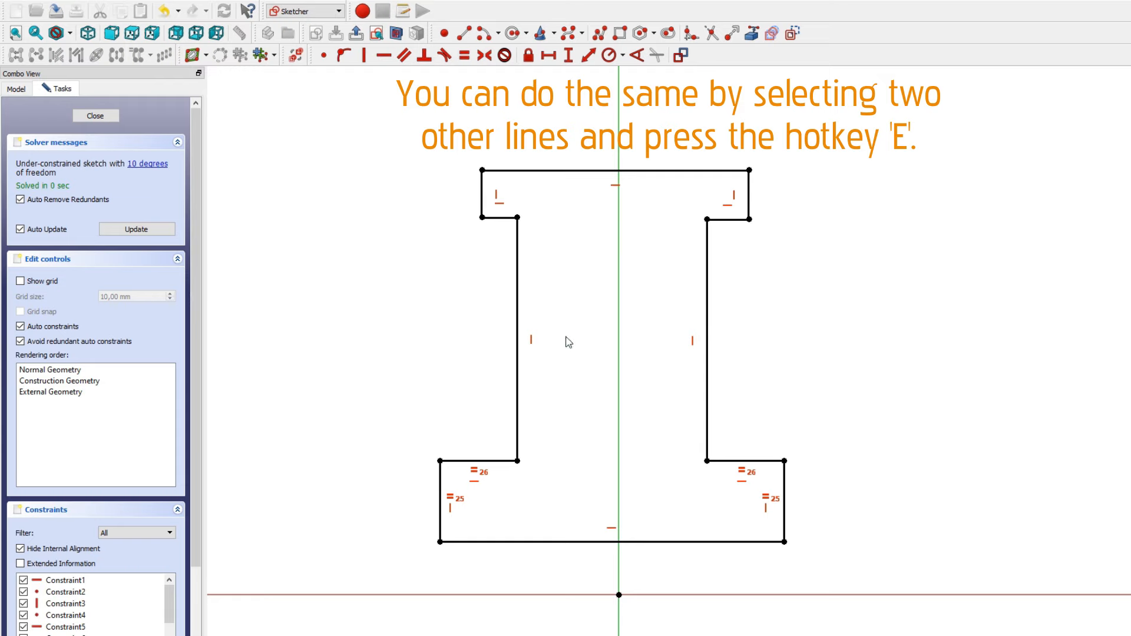
Step: Make the two long vertical web edges of the profile equal in length
click(518, 305)
click(707, 321)
key(e)
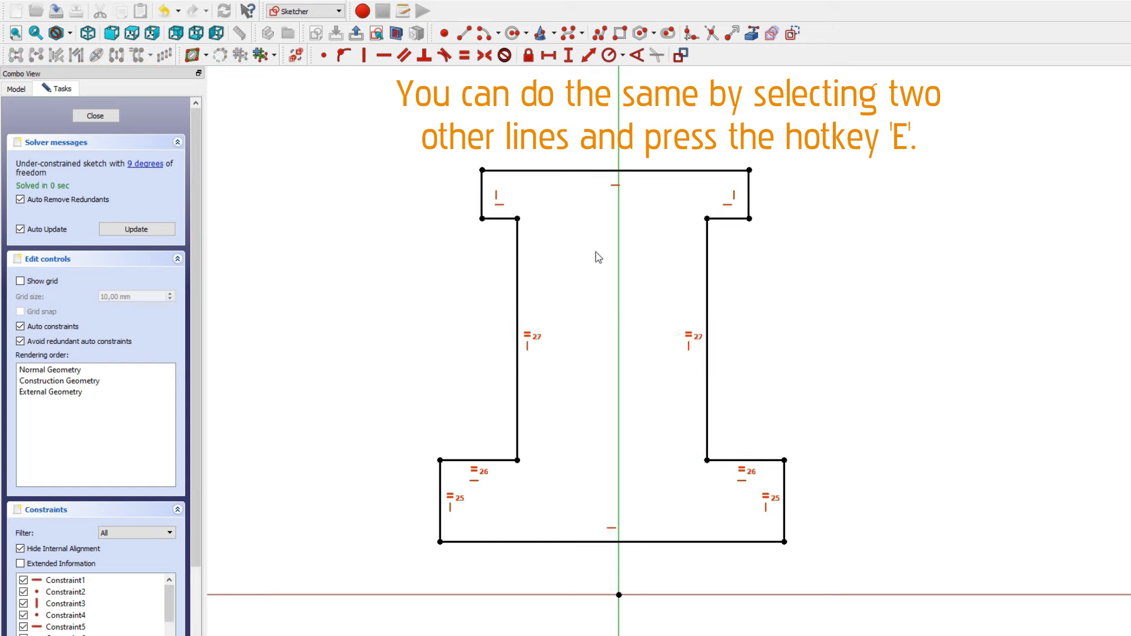
Step: Apply equal constraints to the upper flange's two short underside edges and to its two outer vertical edges
click(506, 218)
click(724, 220)
key(e)
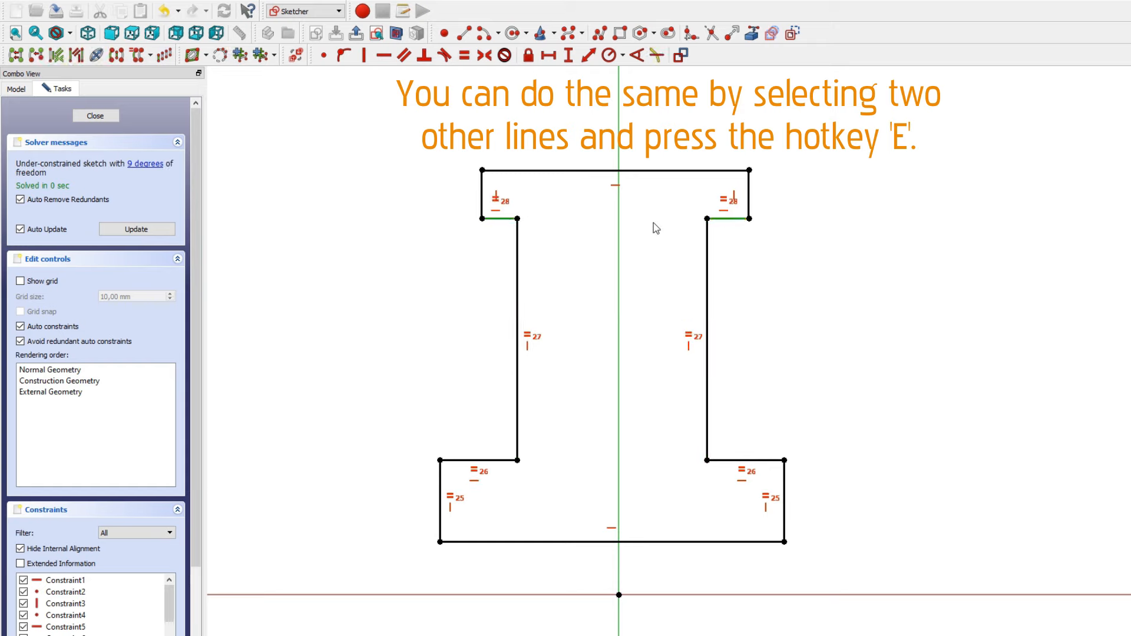
click(482, 196)
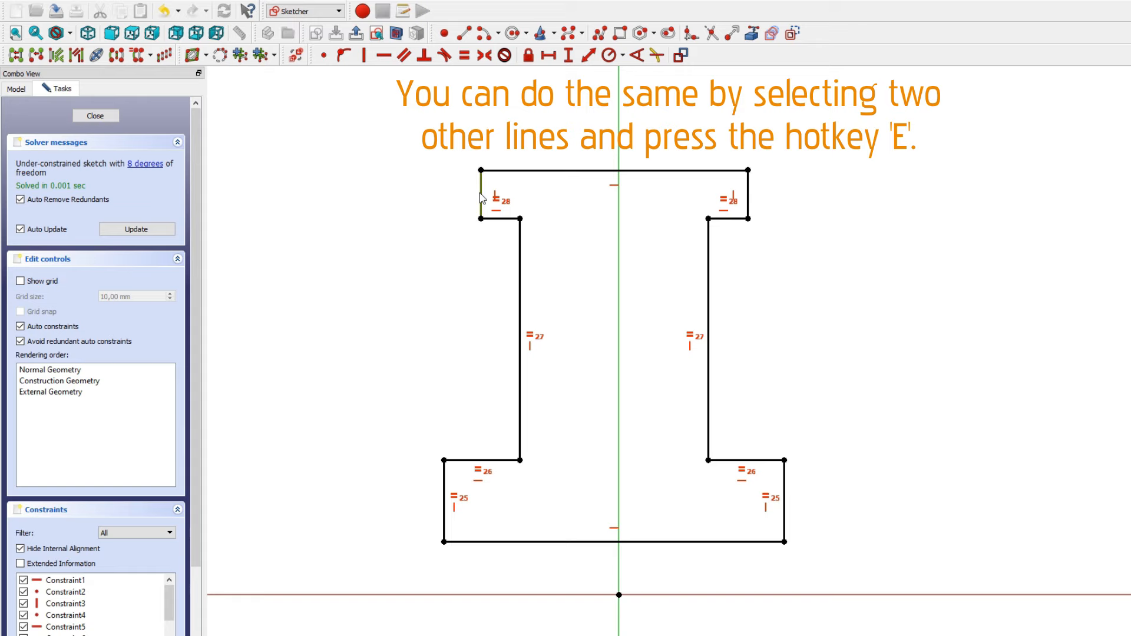
click(748, 198)
key(e)
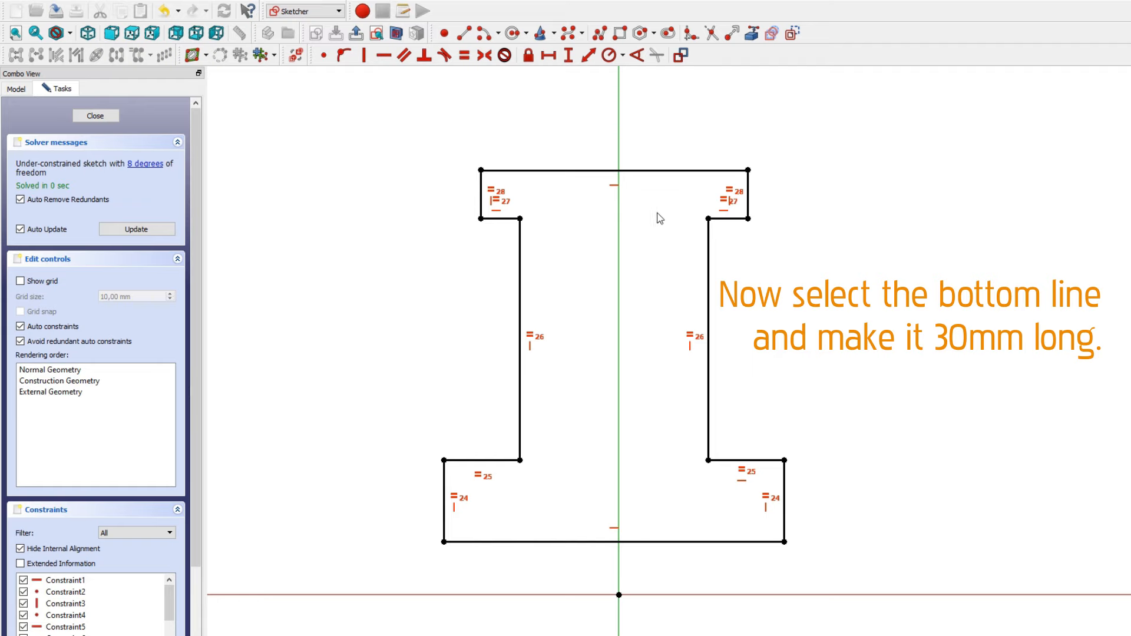
Step: Constrain the horizontal length of the profile's bottom edge to 30 mm
click(529, 541)
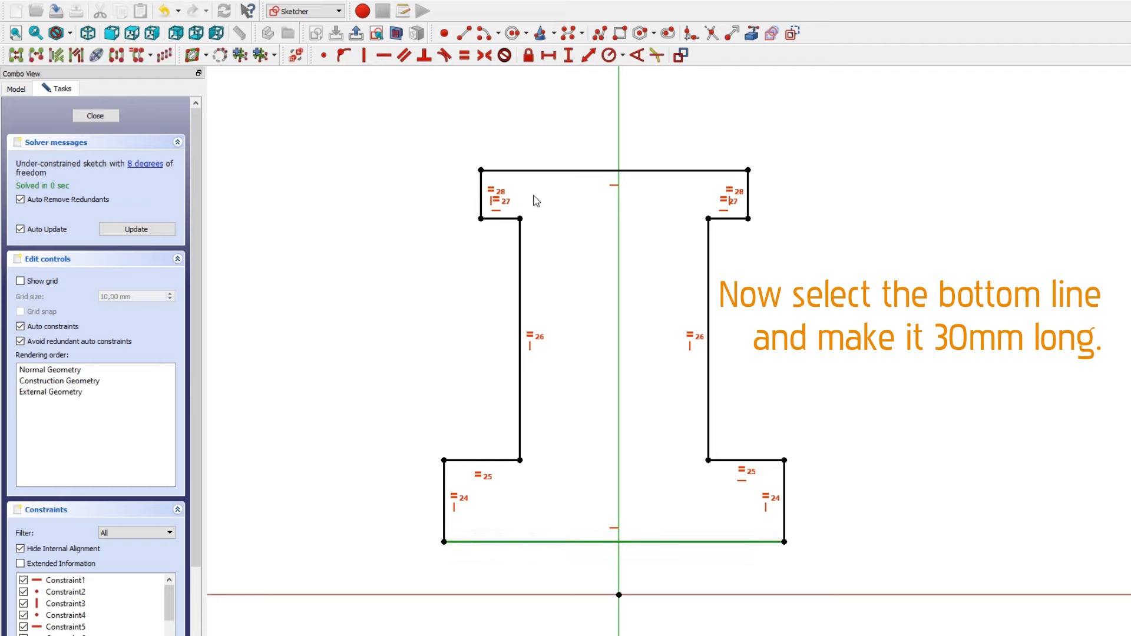
click(546, 59)
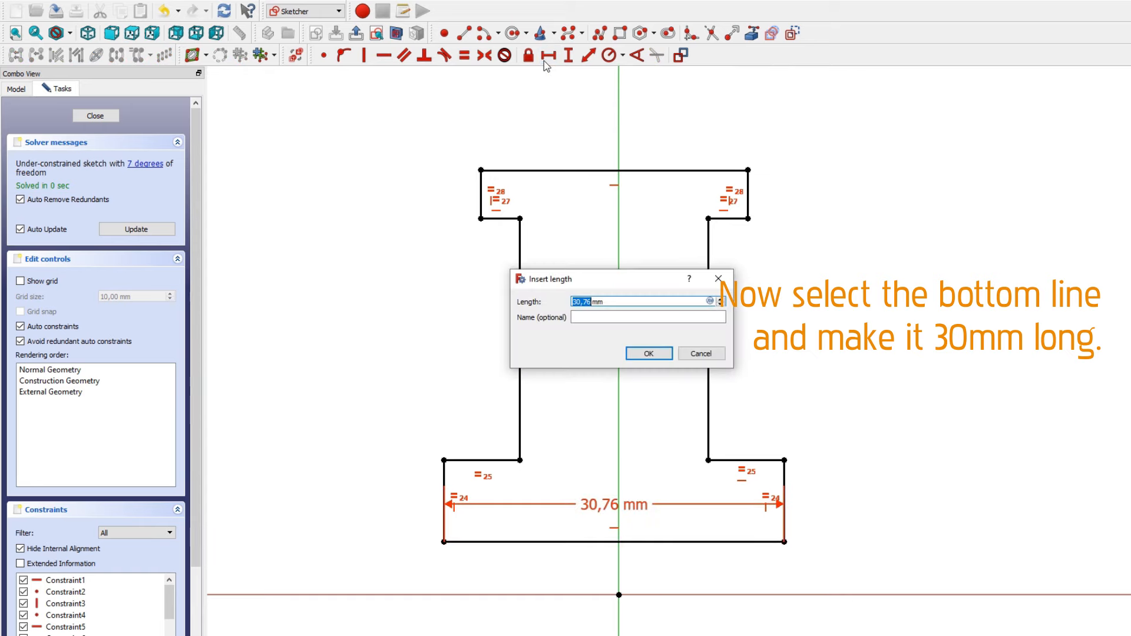
text(30)
key(Return)
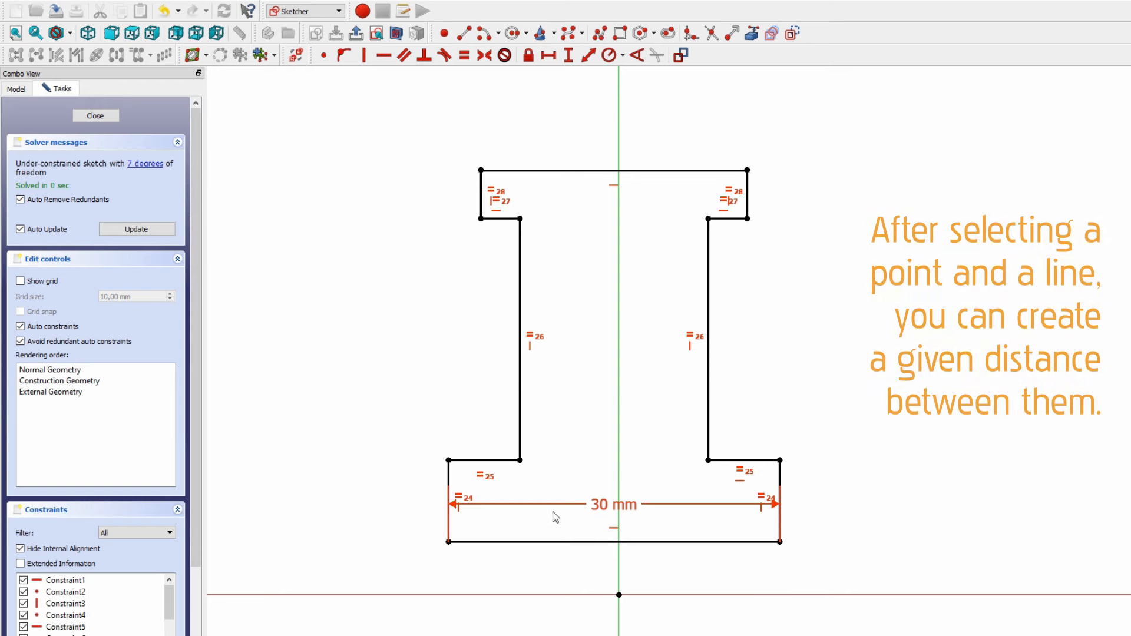
Step: Constrain the vertical distance between the profile's bottom-left corner and the X-axis to 5.5 mm
click(448, 542)
click(430, 596)
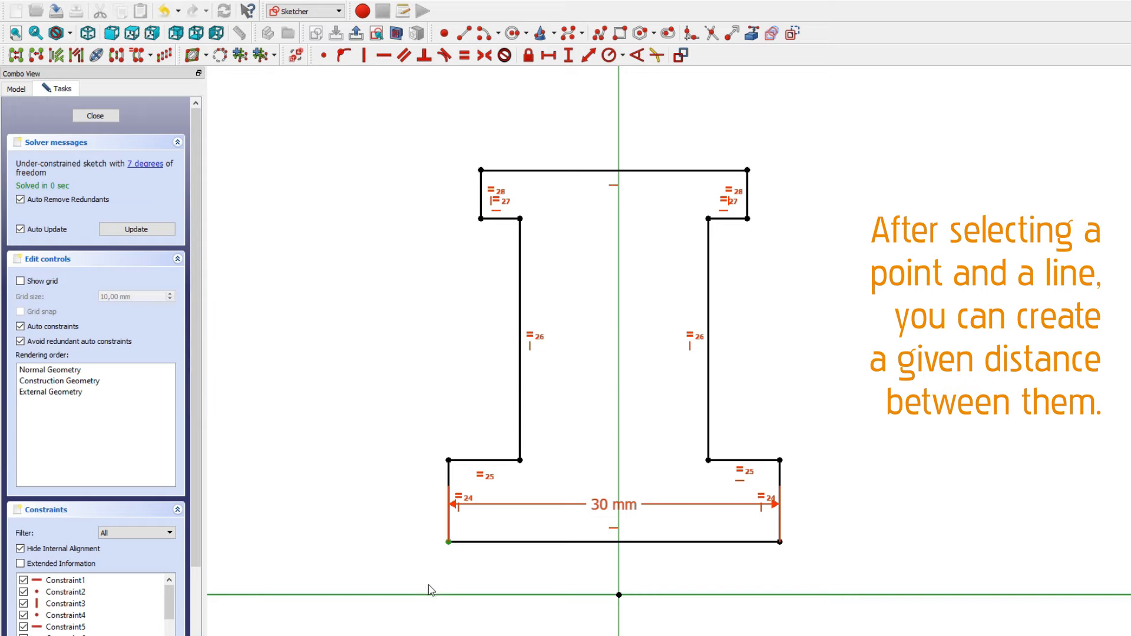
click(567, 64)
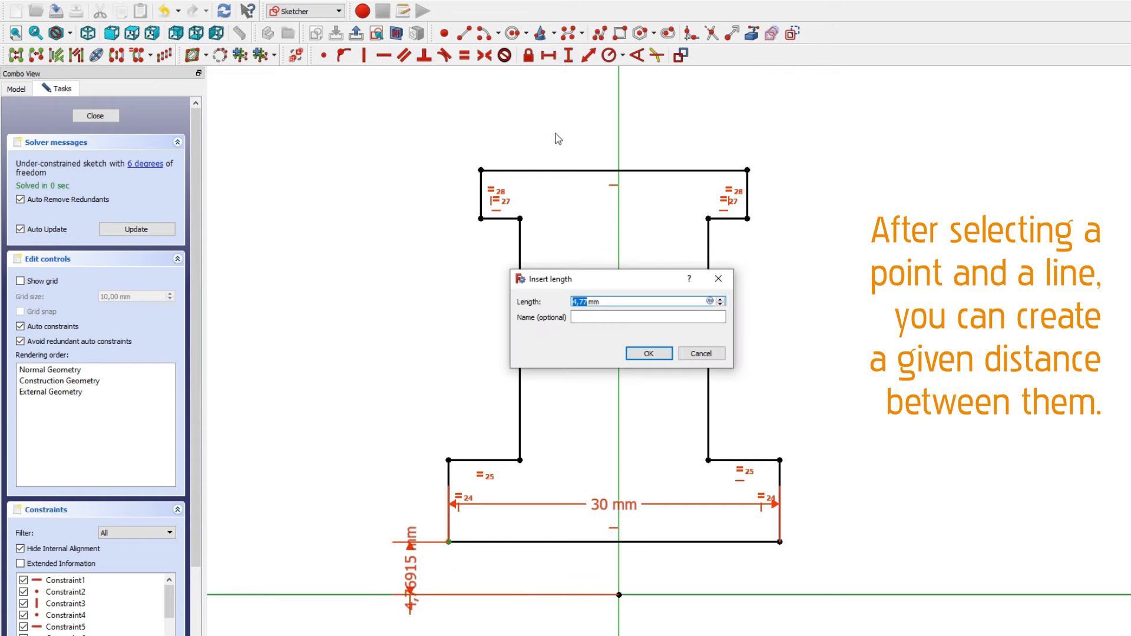
text(5,5)
key(Return)
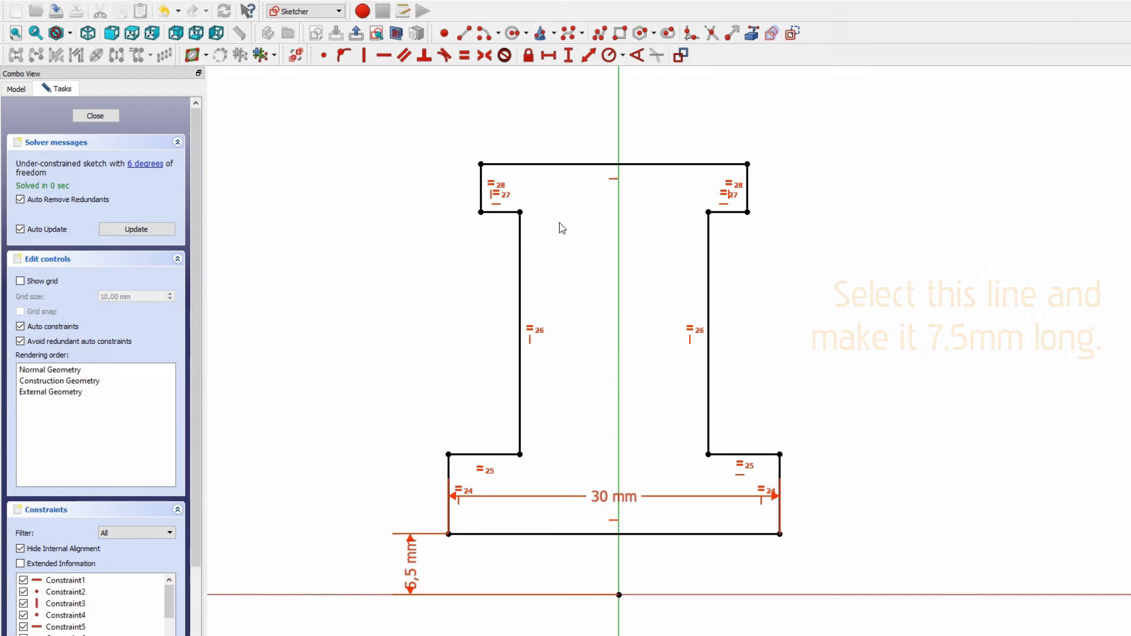
Step: Constrain the lower flange's left vertical edge to a height of 7.5 mm
click(449, 465)
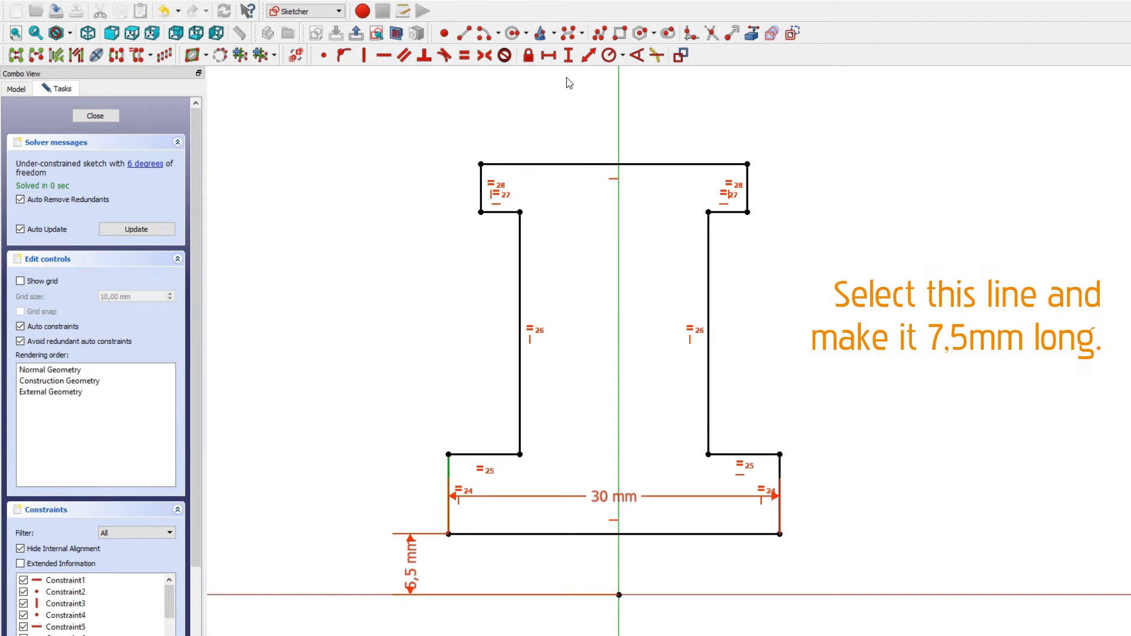
click(569, 56)
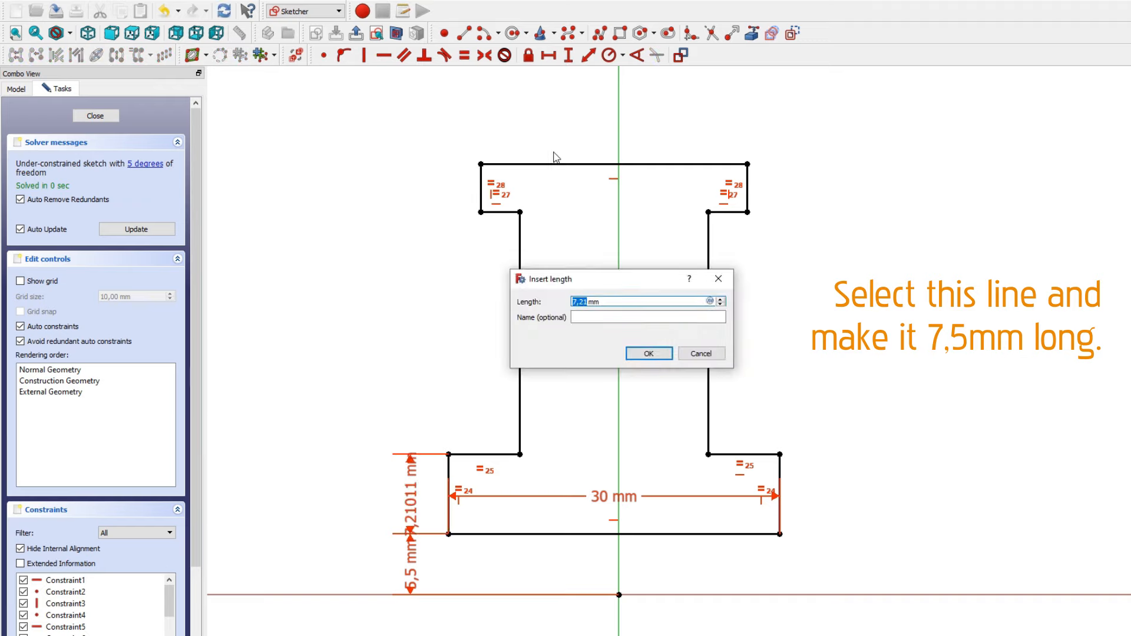
text(7,)
key(Return)
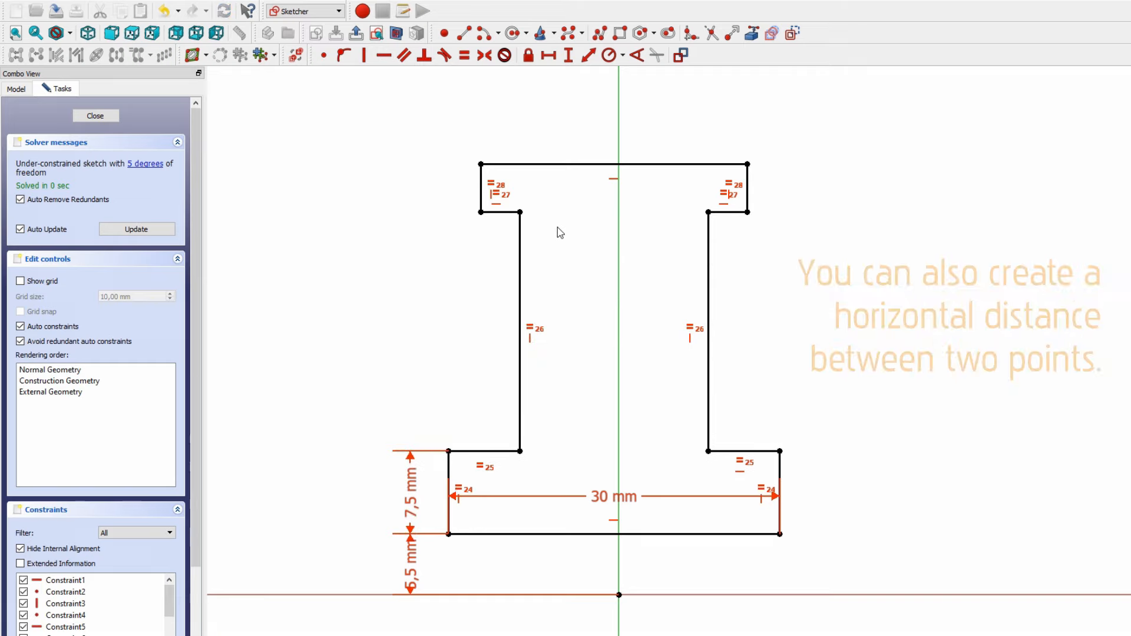
Step: Constrain the horizontal distance between the two lower end points of the web edges to 10 mm
drag(520, 452, 535, 451)
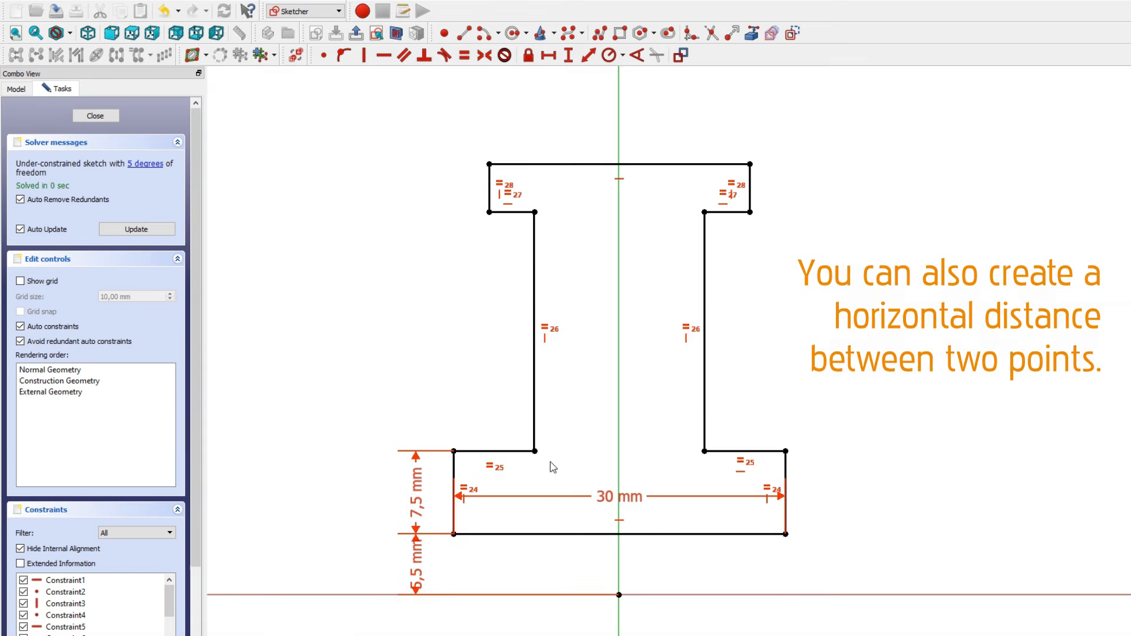
click(535, 452)
click(705, 452)
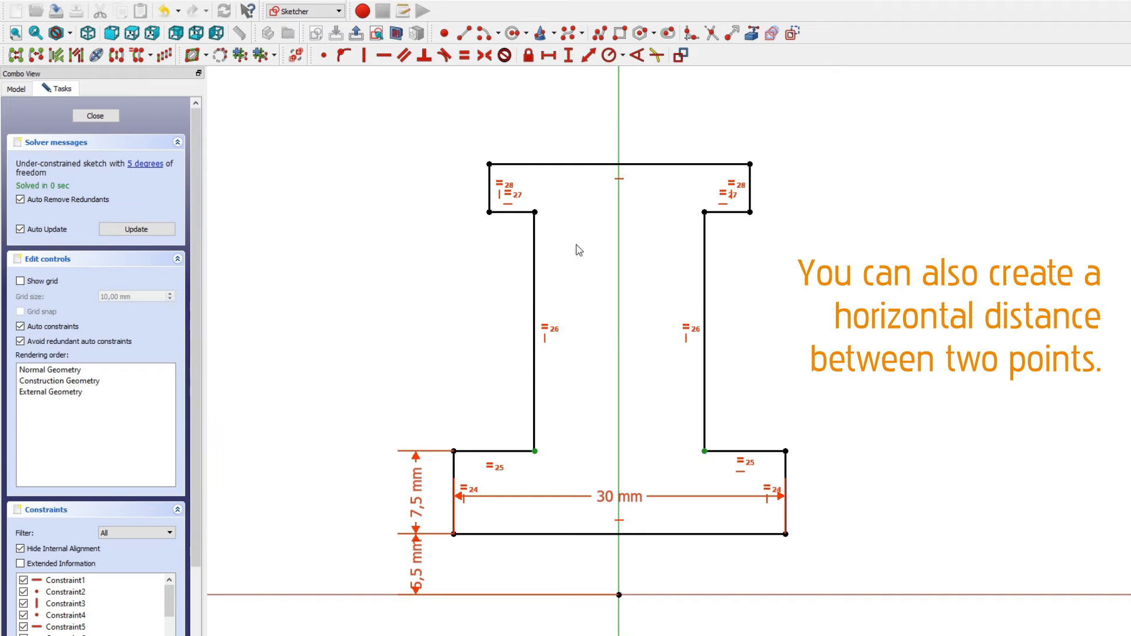
click(553, 59)
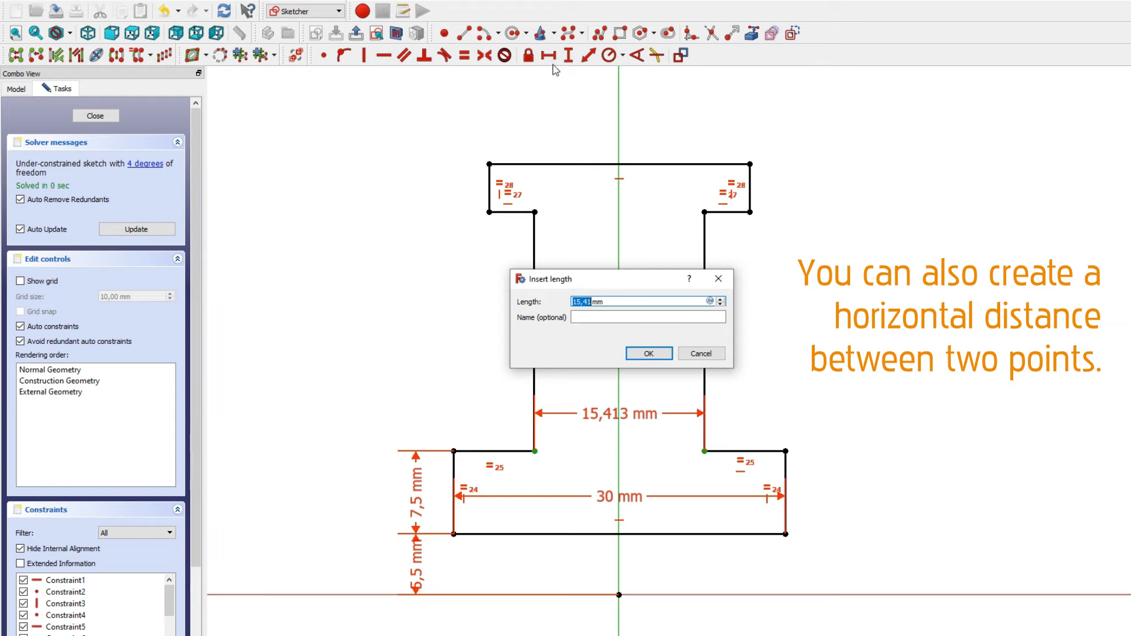
text(10)
key(Return)
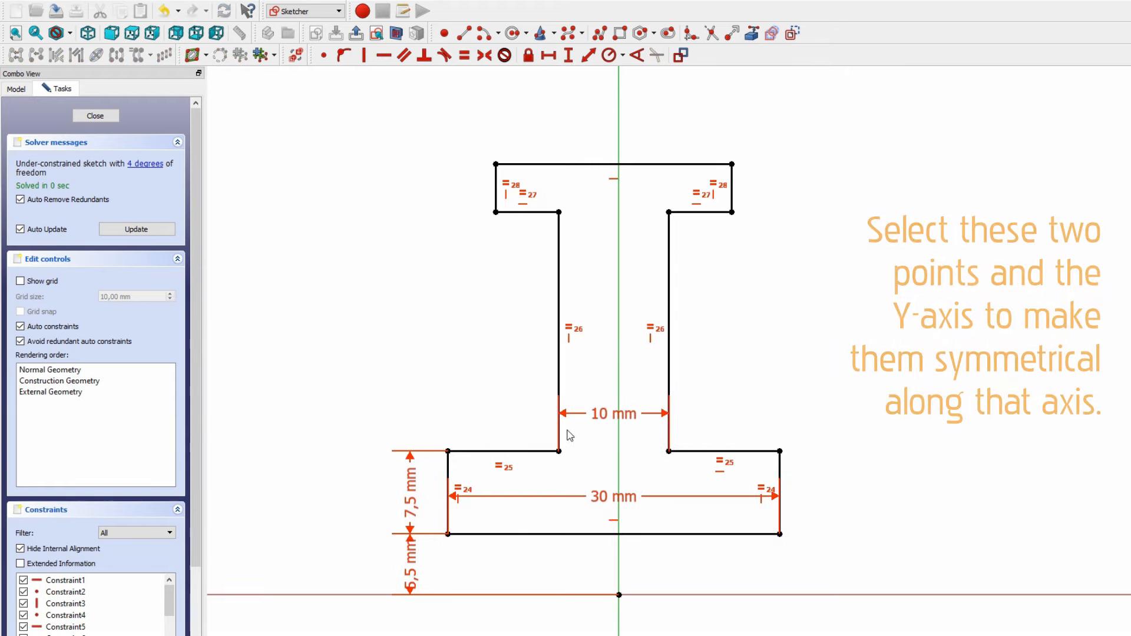
Step: Make the two lower end points of the web edges symmetric about the Y-axis
mouse_move(558, 451)
mouse_down()
mouse_move(574, 454)
mouse_move(565, 452)
mouse_up()
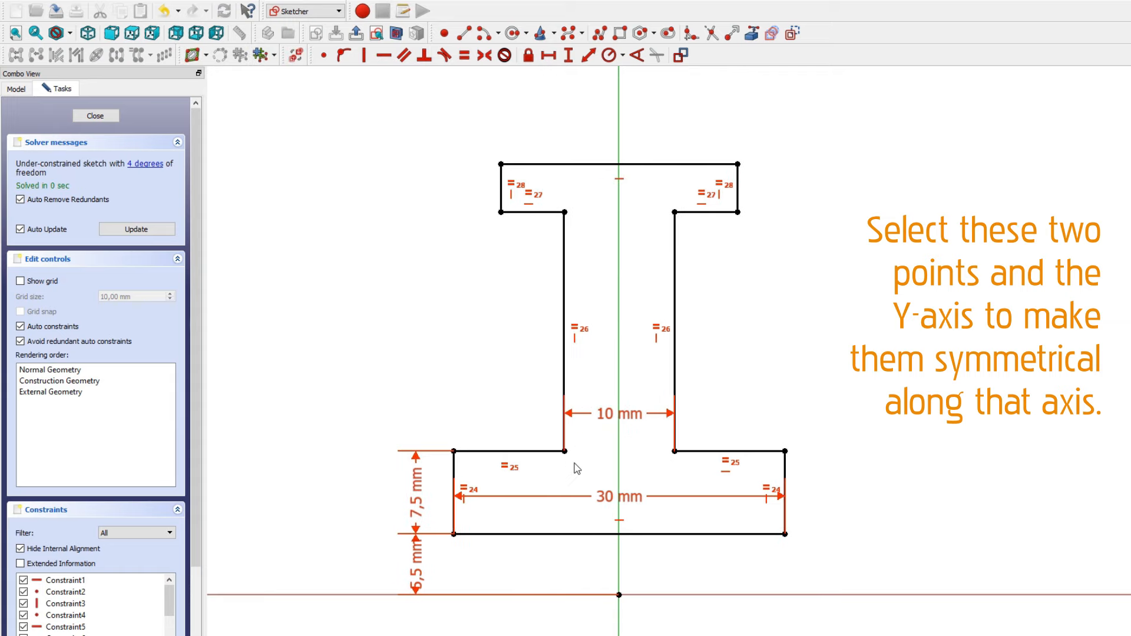
click(564, 451)
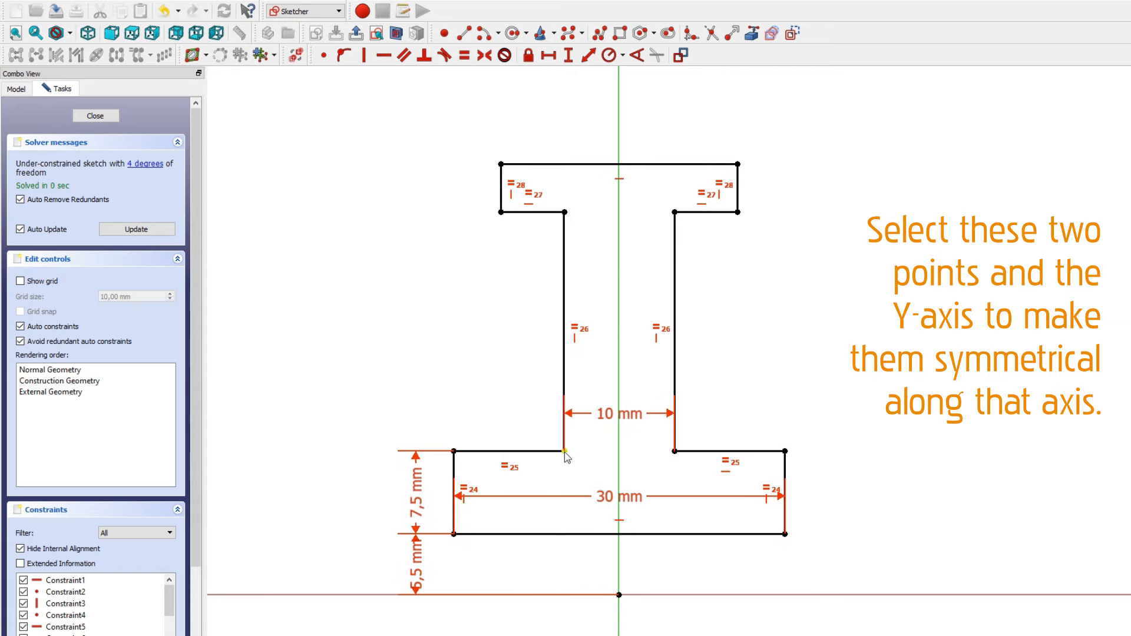
click(675, 452)
click(619, 456)
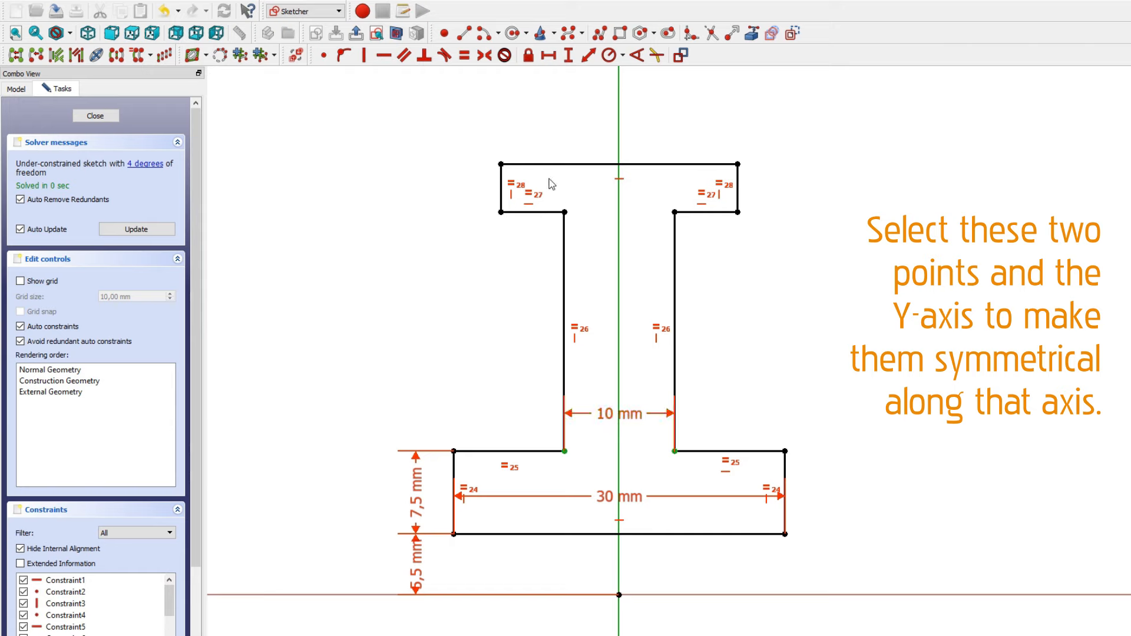
click(484, 56)
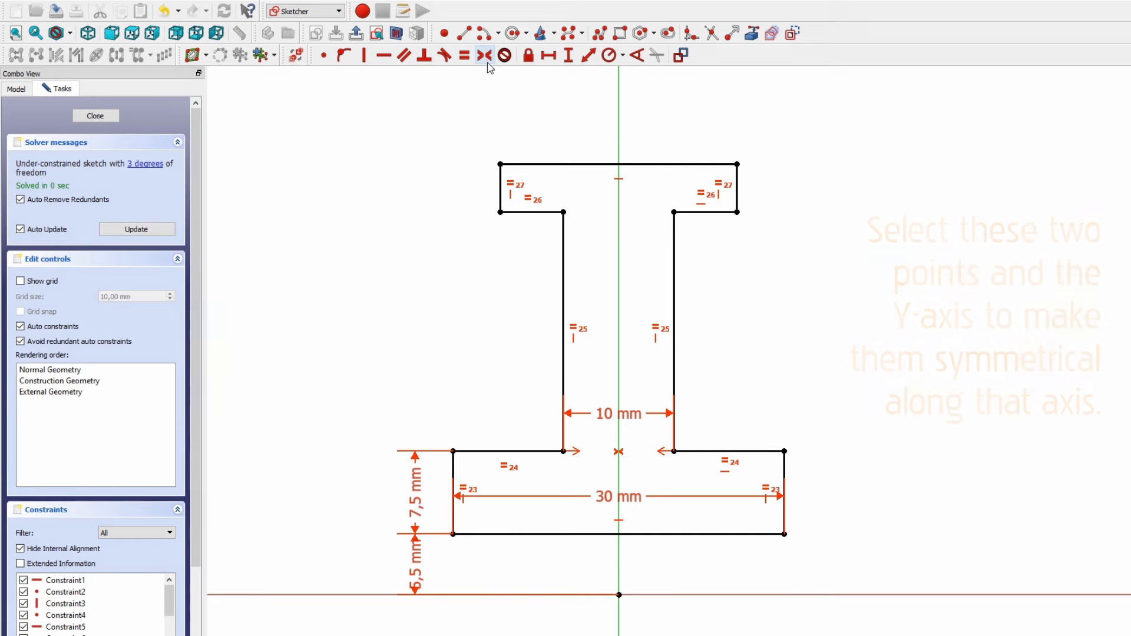
Step: Constrain the upper flange's left vertical edge to 5 mm and its top horizontal edge to 20 mm
click(501, 184)
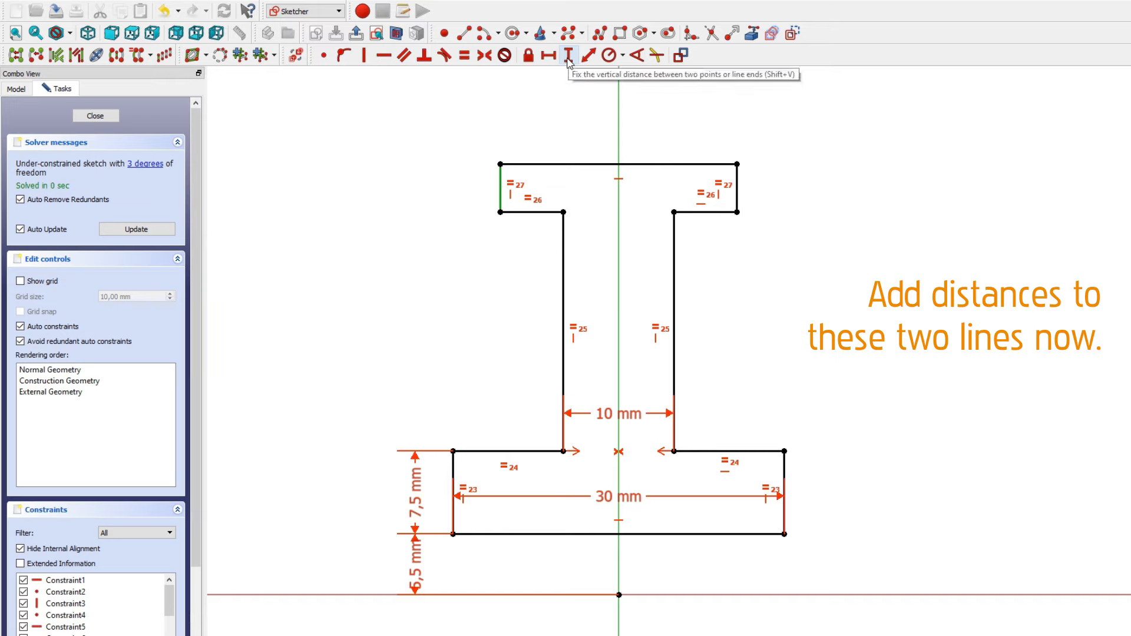
click(568, 56)
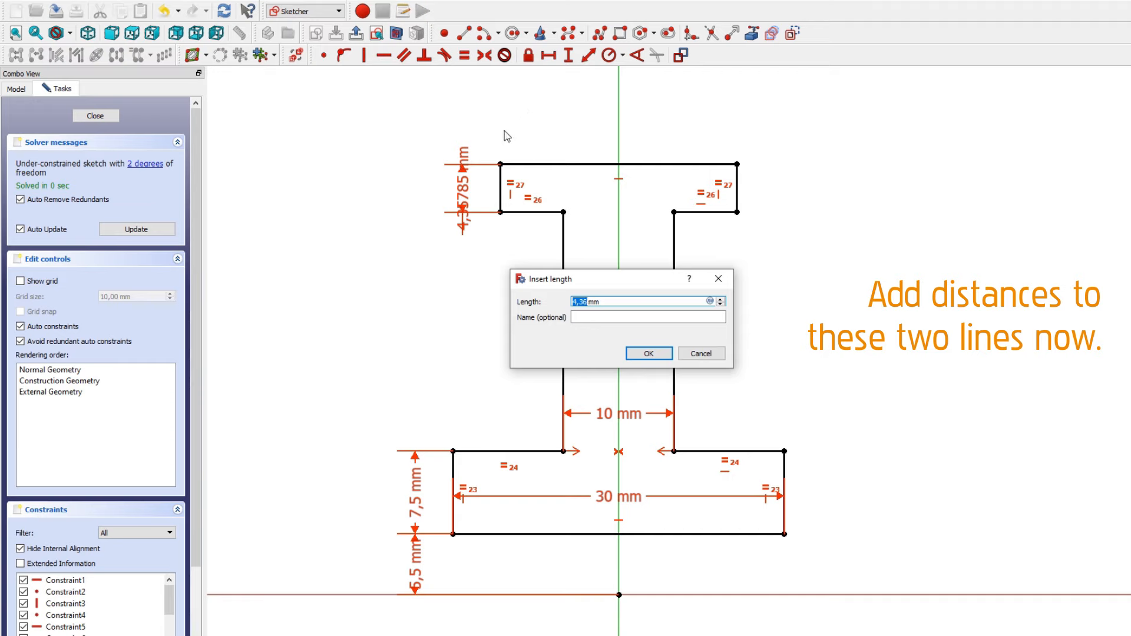
text(5)
key(Return)
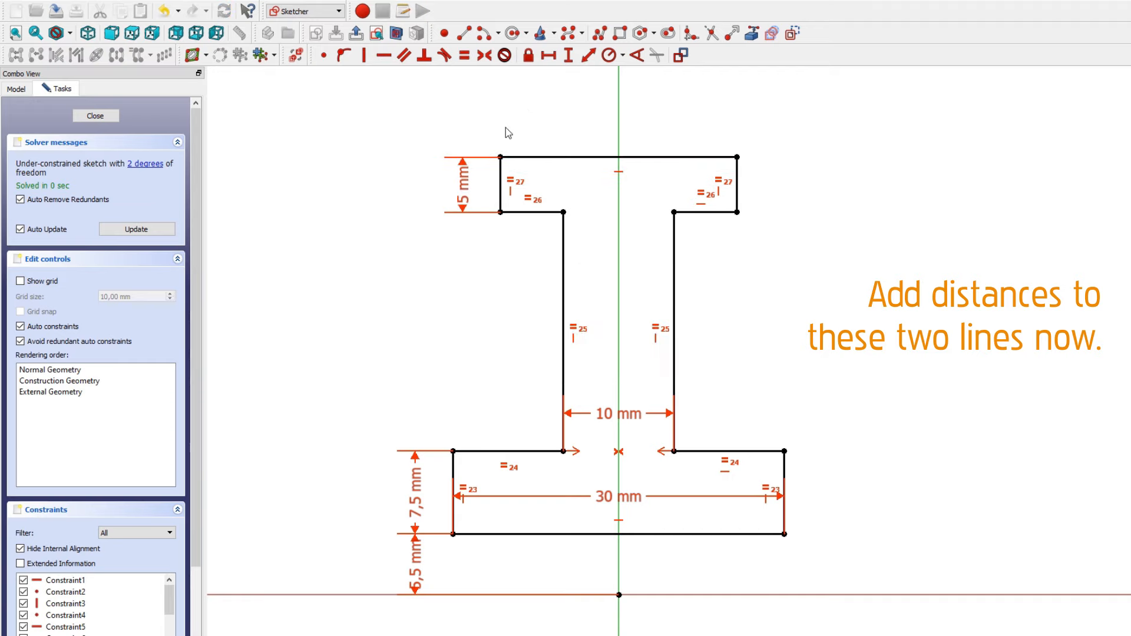
click(526, 158)
click(548, 55)
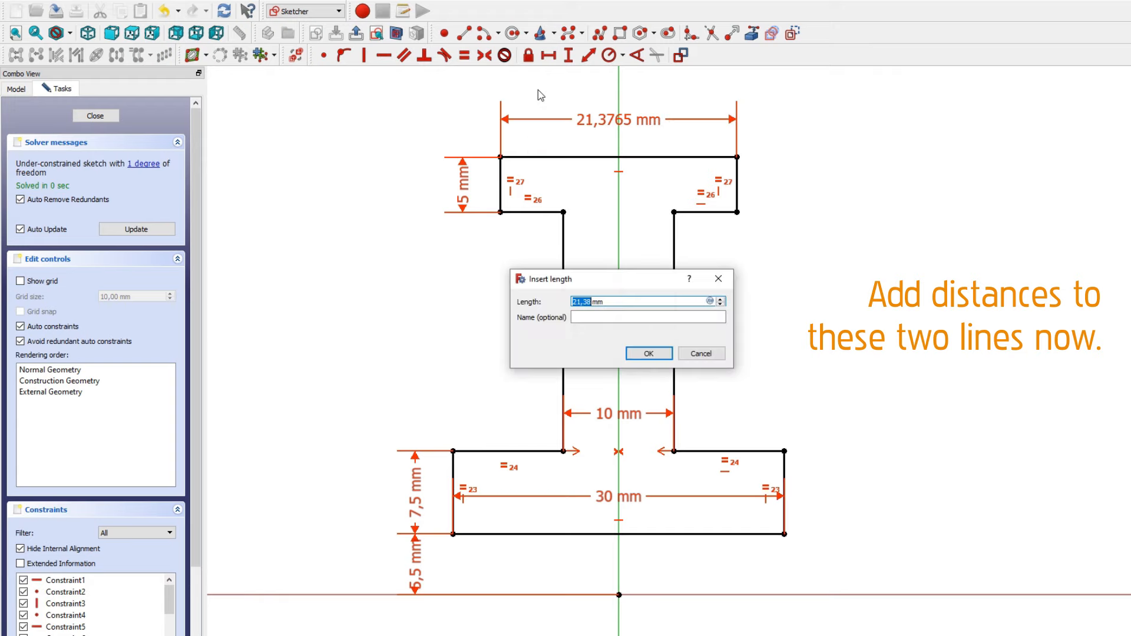
text(20)
key(Return)
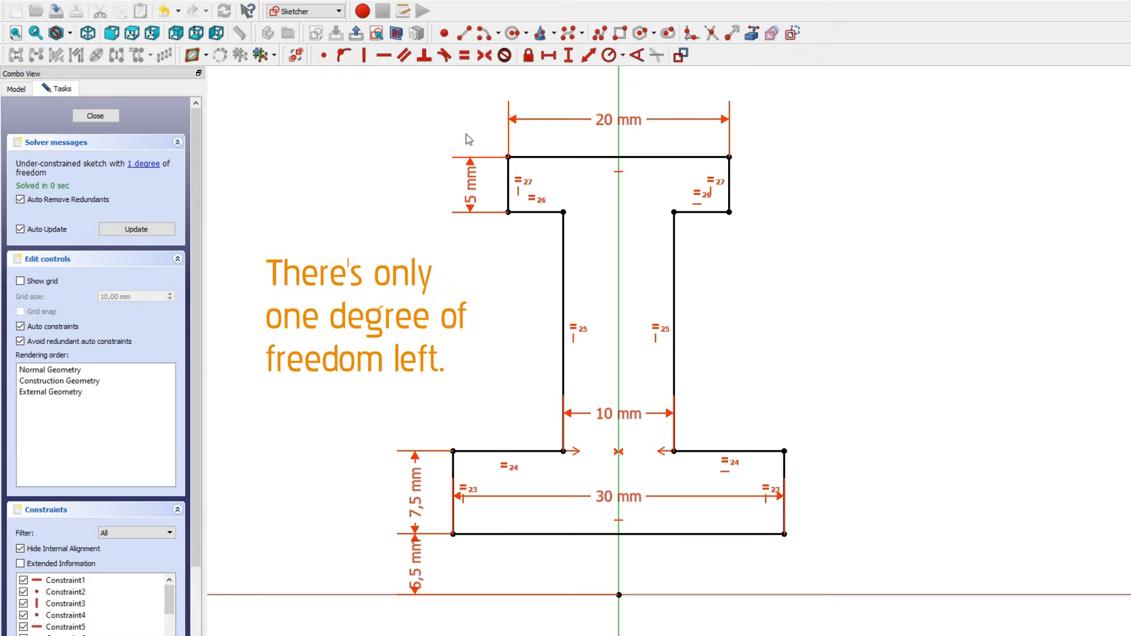
Step: Constrain the vertical distance from the profile's top-right corner to the X-axis to 40 mm and move the dimension clear of the profile
mouse_move(568, 225)
mouse_down()
mouse_move(569, 243)
mouse_move(569, 215)
mouse_up()
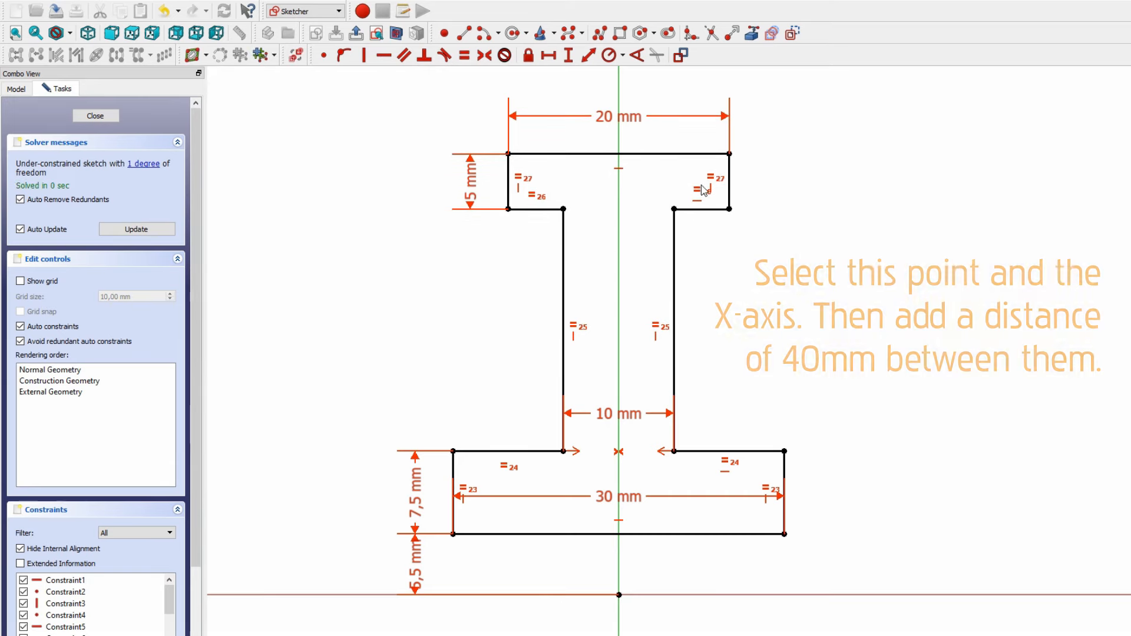
click(730, 154)
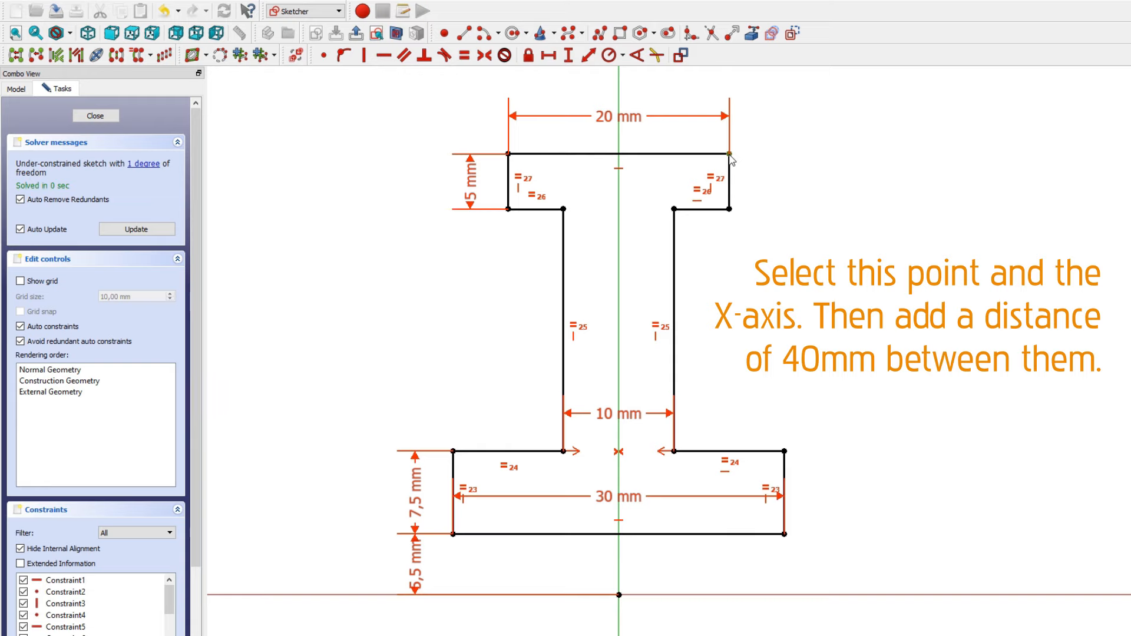
click(835, 595)
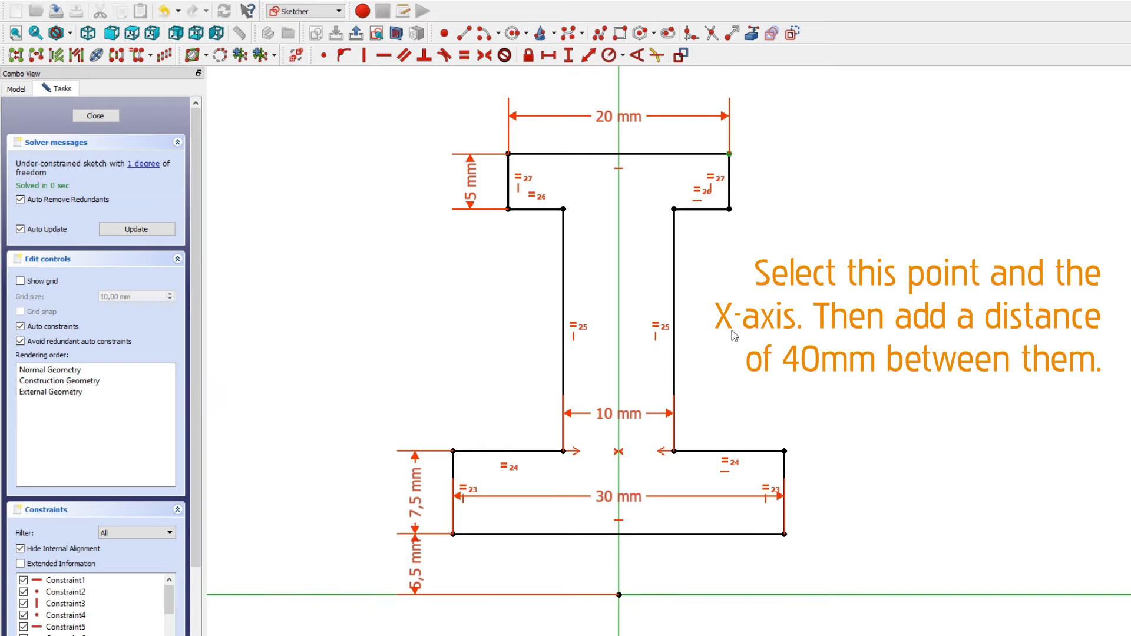
click(568, 55)
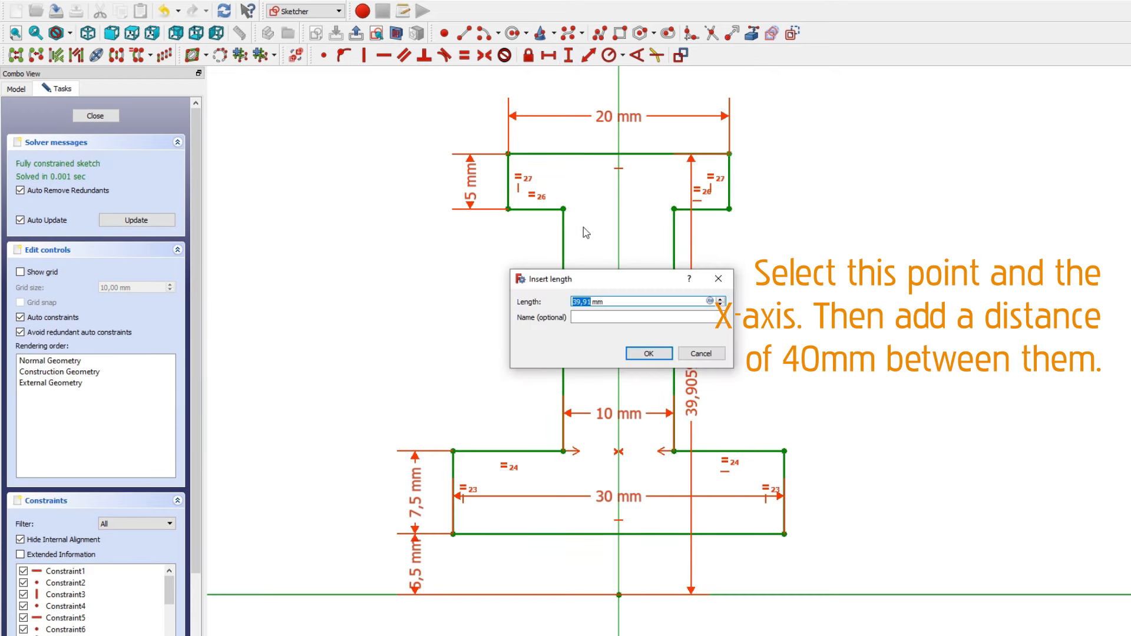
text(40)
key(Return)
drag(694, 380, 841, 383)
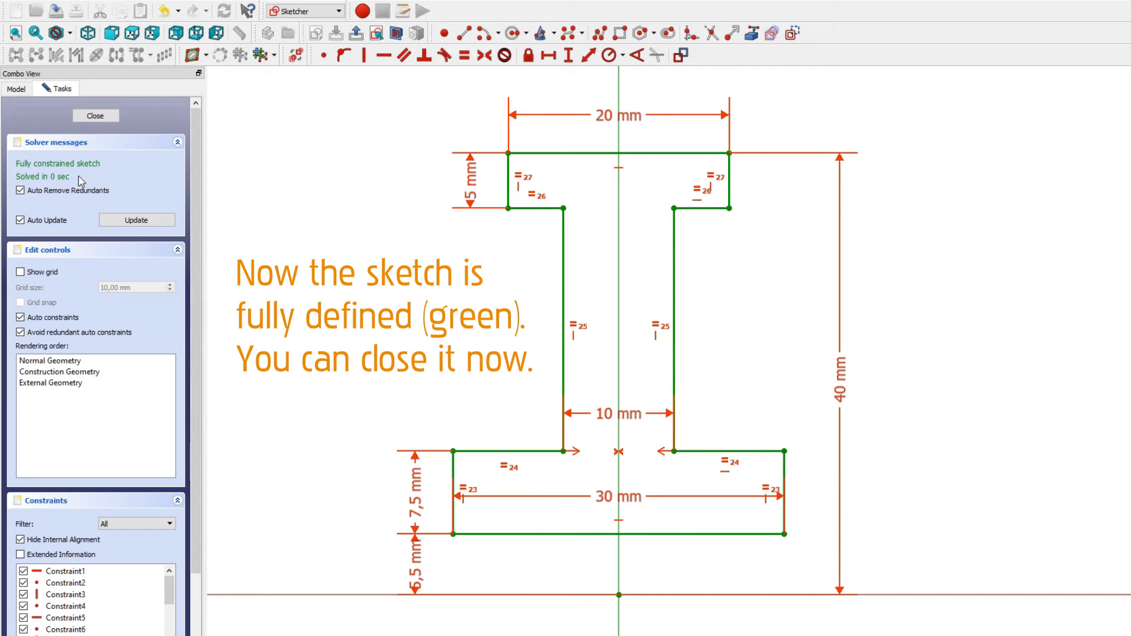
Step: Close the profile sketch and revolve it around the horizontal sketch axis
click(96, 116)
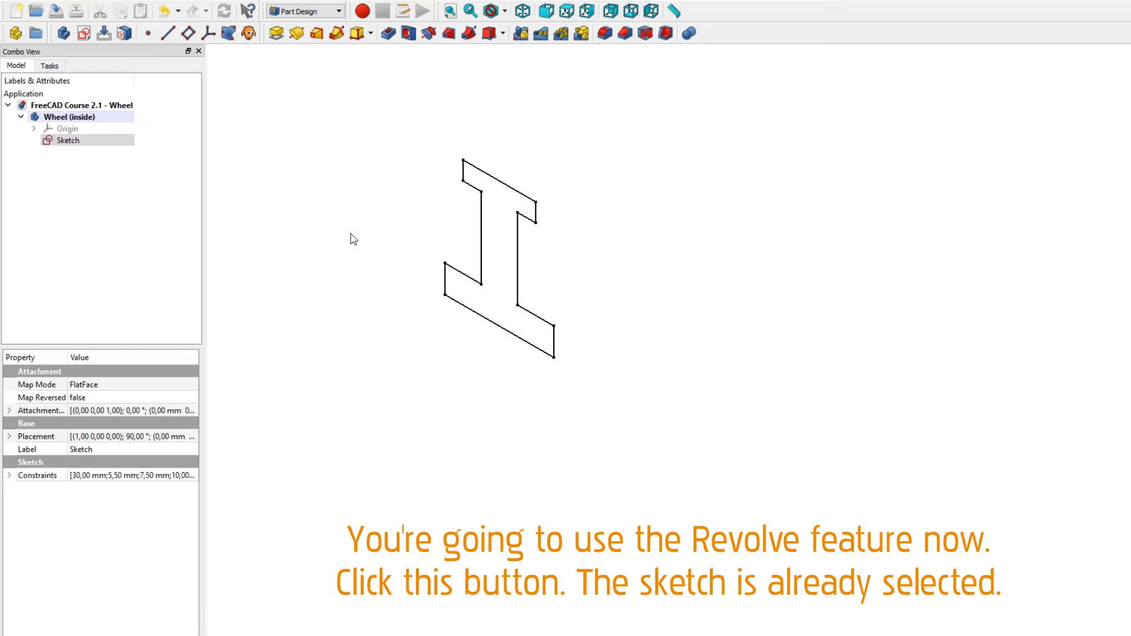
click(296, 36)
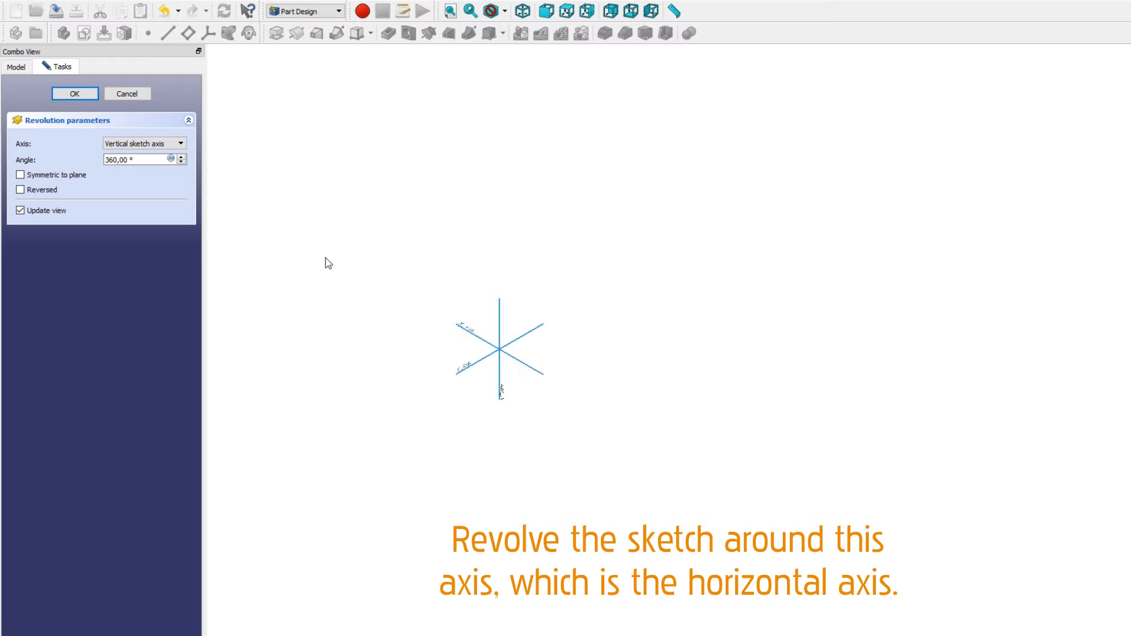
click(126, 144)
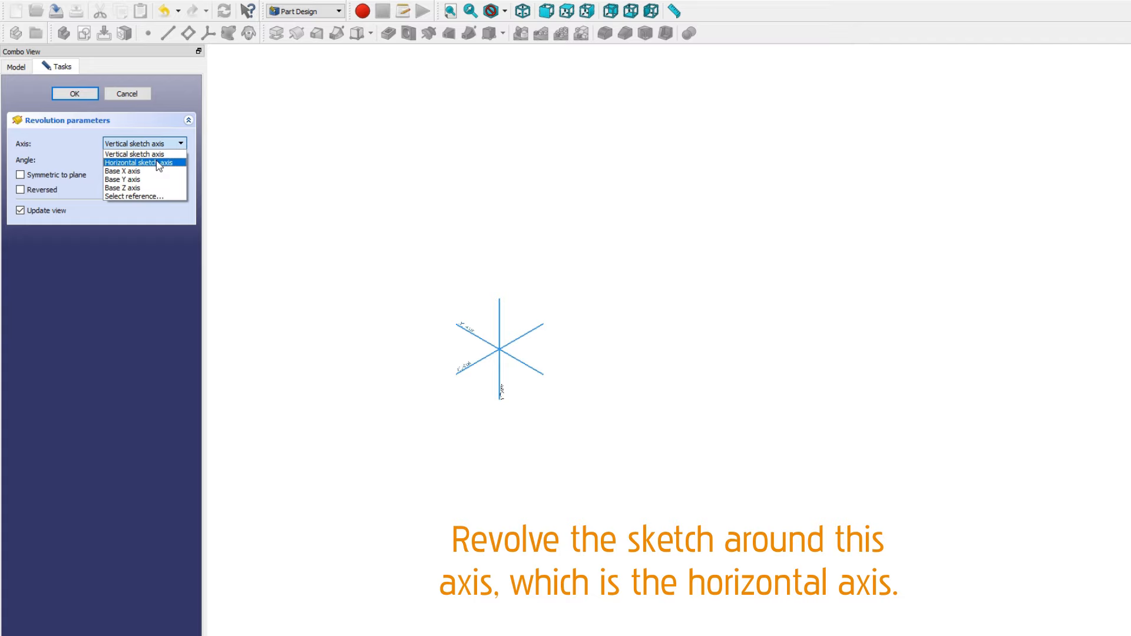
click(158, 164)
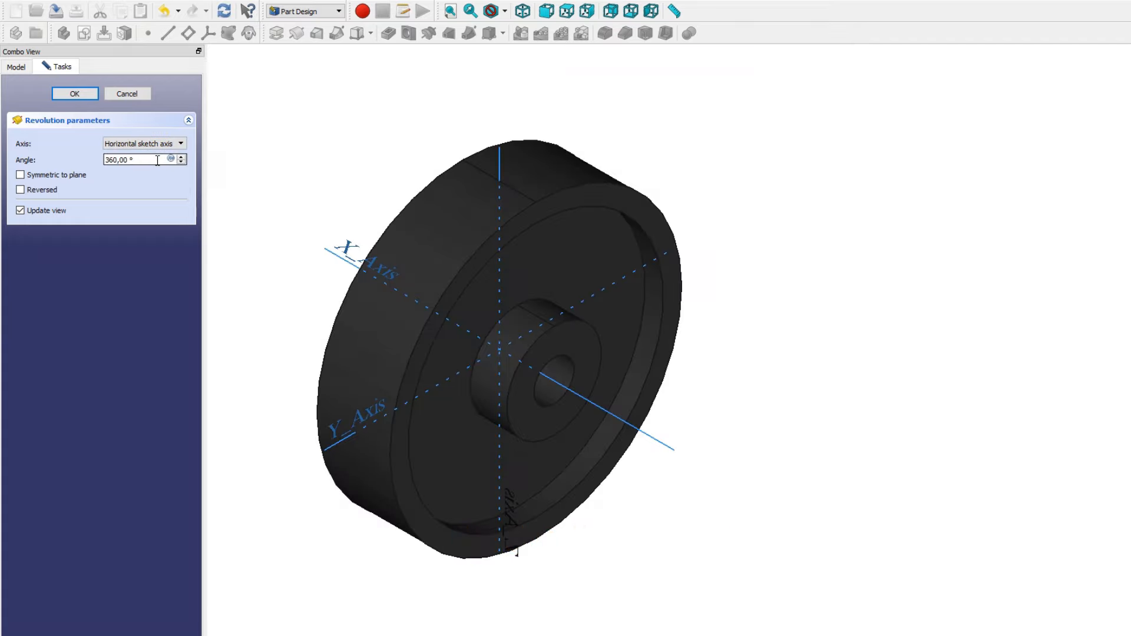
Step: Set the revolution angle to 180° and inspect the wheel's cross-section
double_click(157, 161)
text(180)
middle_drag(788, 457, 615, 122)
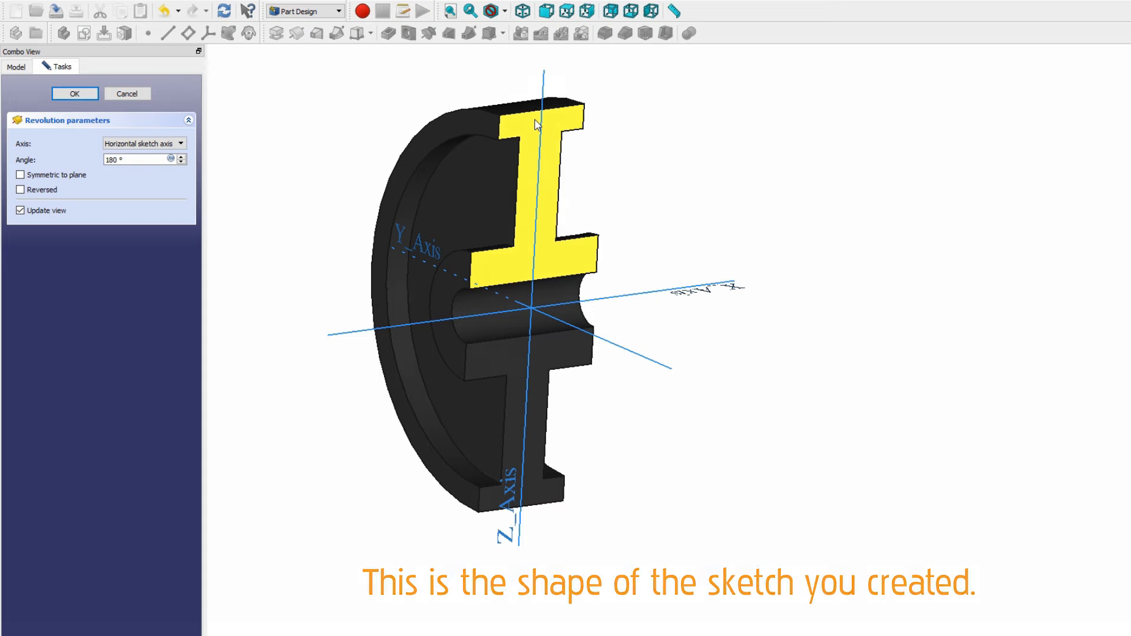
Step: Set the revolution angle to 360° and finish the full wheel body
drag(148, 160, 87, 163)
text(360)
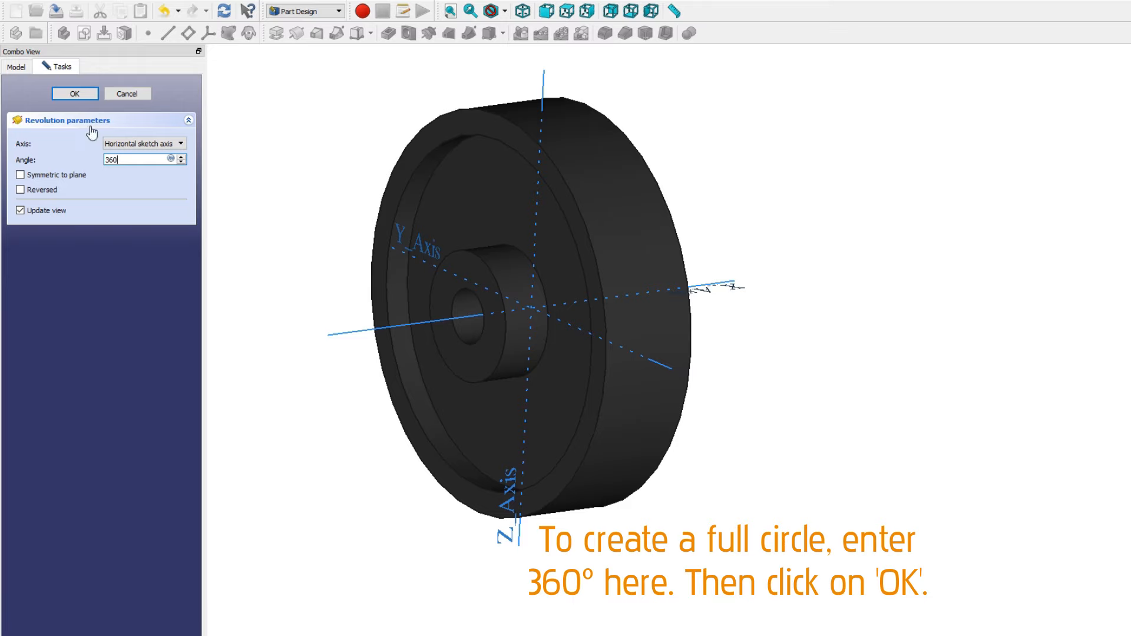
click(94, 99)
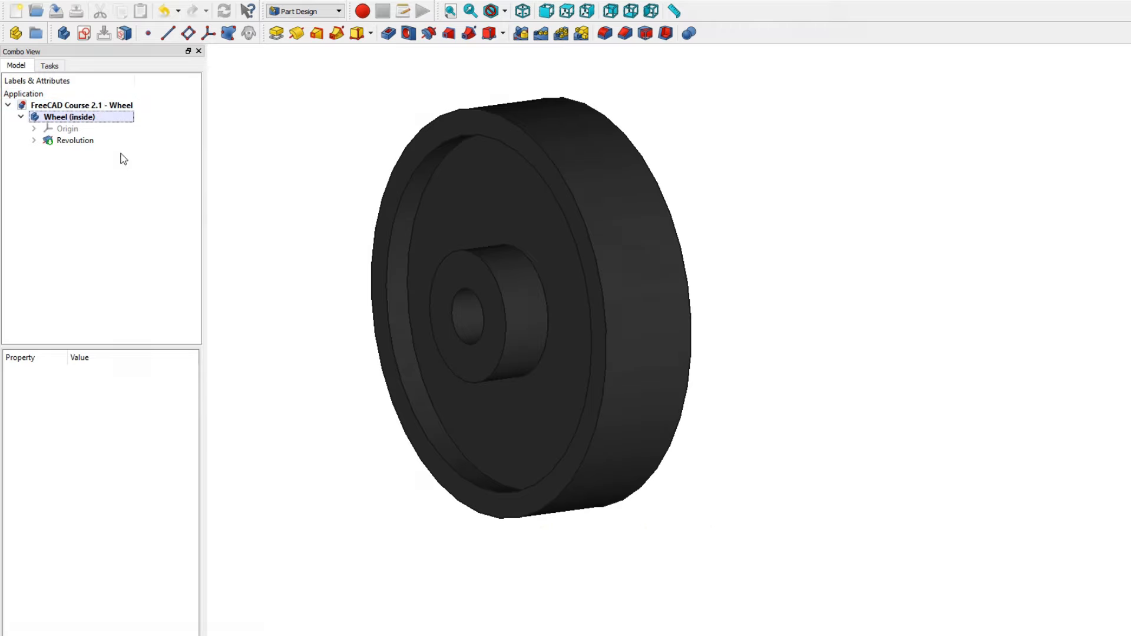
middle_drag(323, 355, 595, 360)
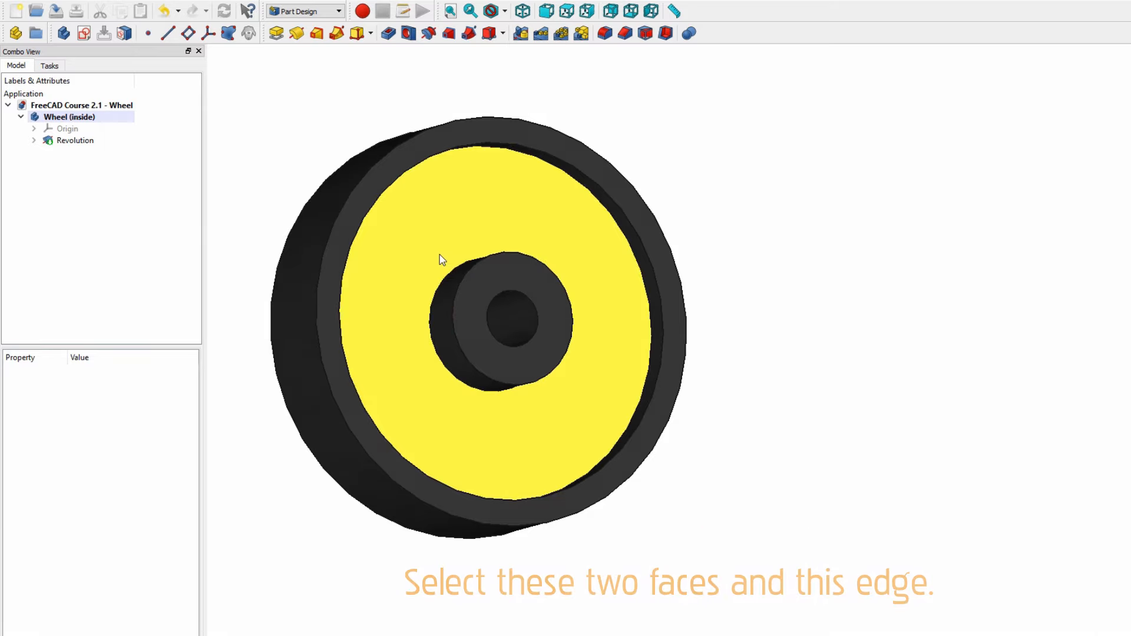
Step: Start a 1 mm fillet on the recessed web face, the hub end face and the rim's inner edge on one side
click(431, 264)
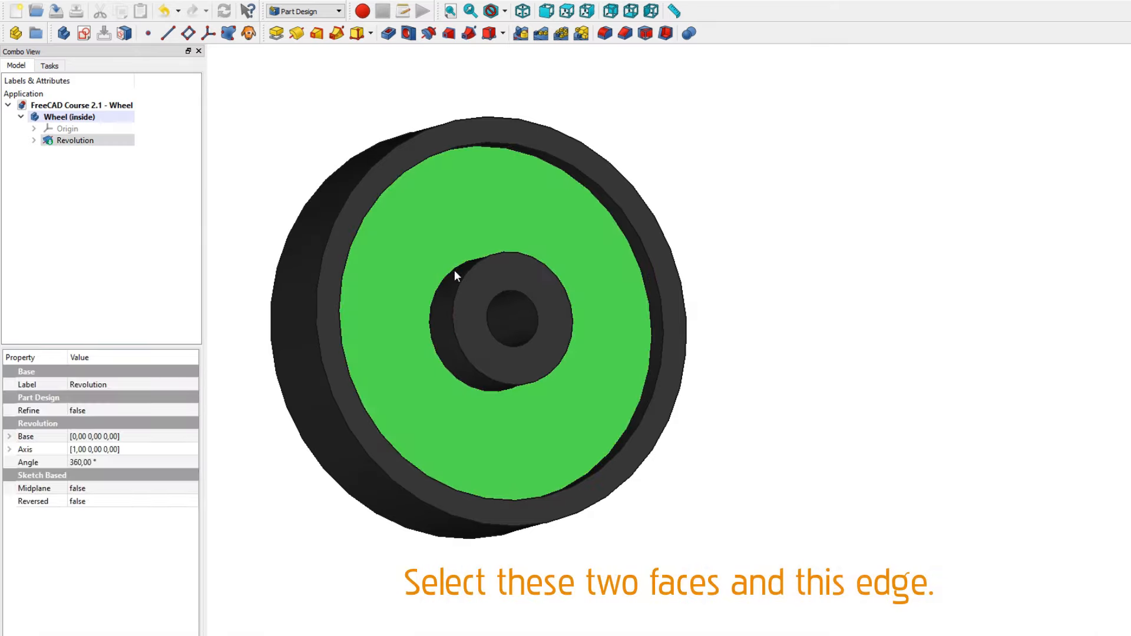
ctrl+click(496, 285)
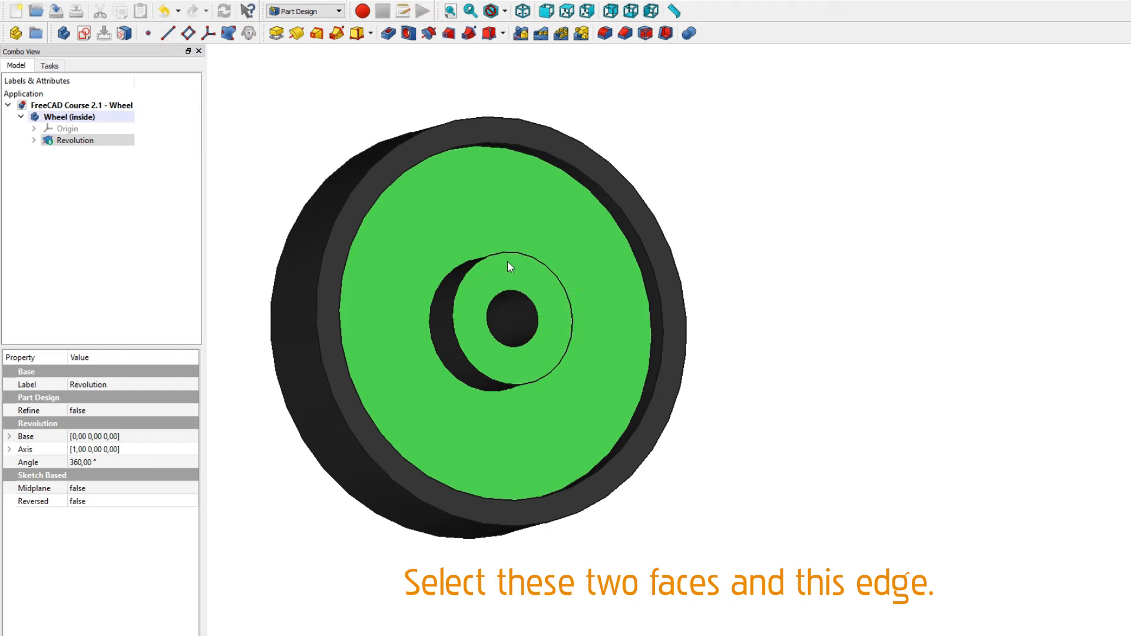
ctrl+click(560, 157)
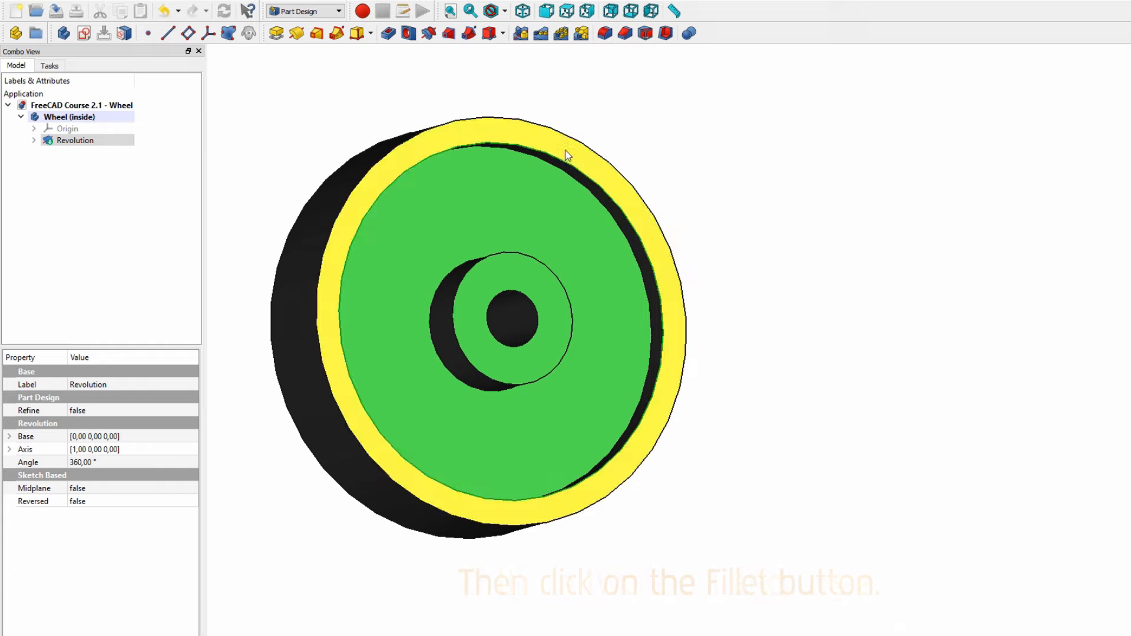
click(605, 37)
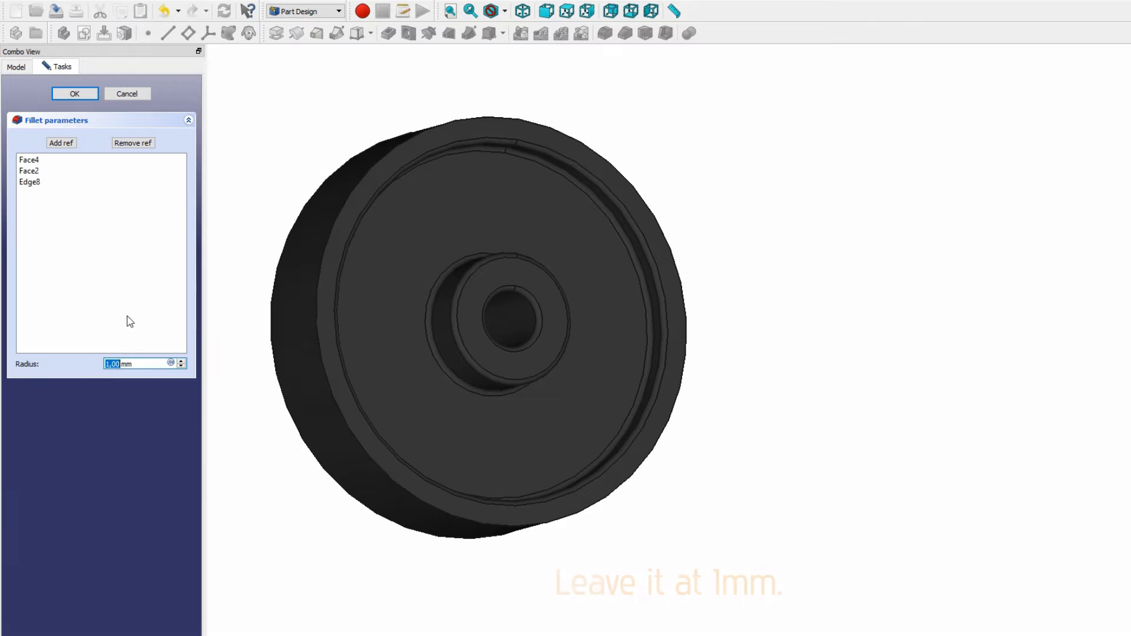
Step: Add the opposite side's hub end face, recessed web face and inner rim edge to the fillet references
middle_drag(227, 295, 193, 275)
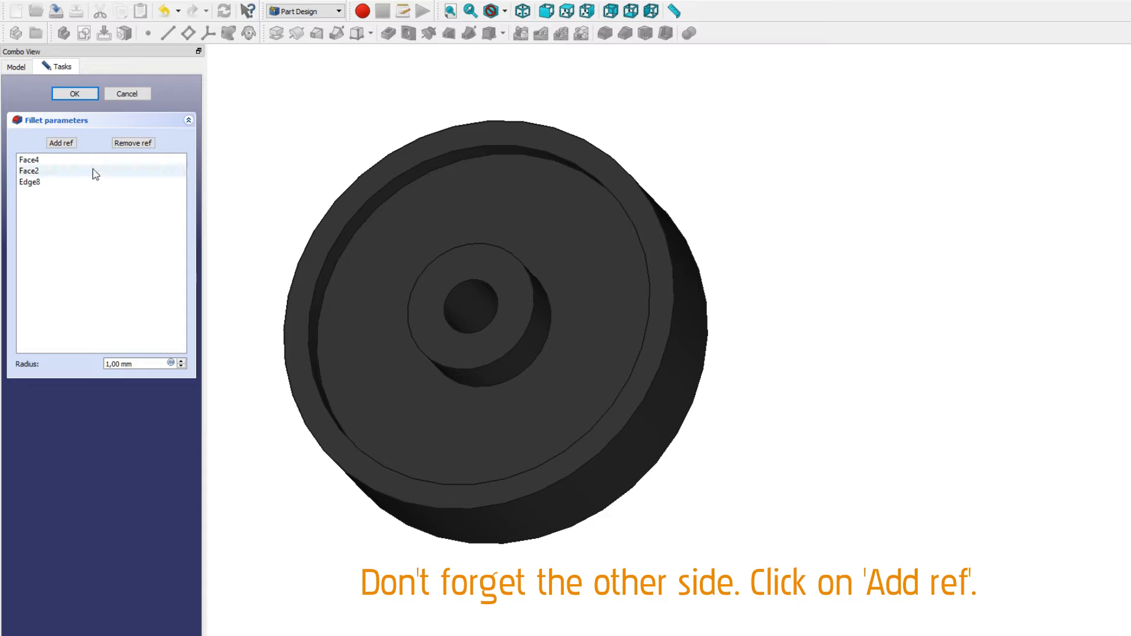
click(71, 147)
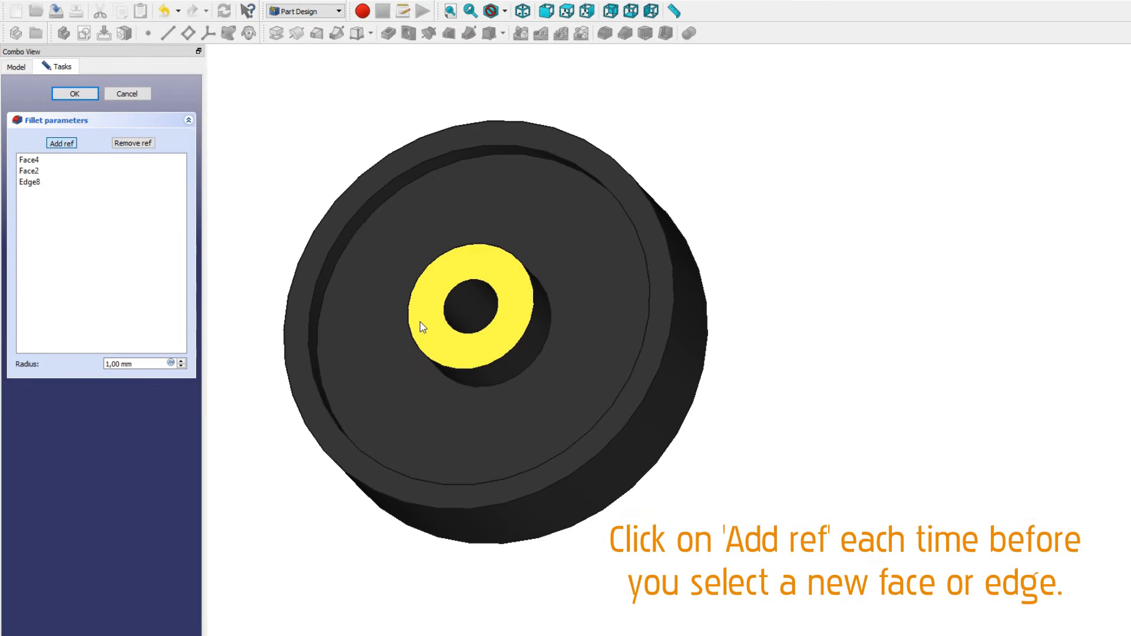
click(401, 333)
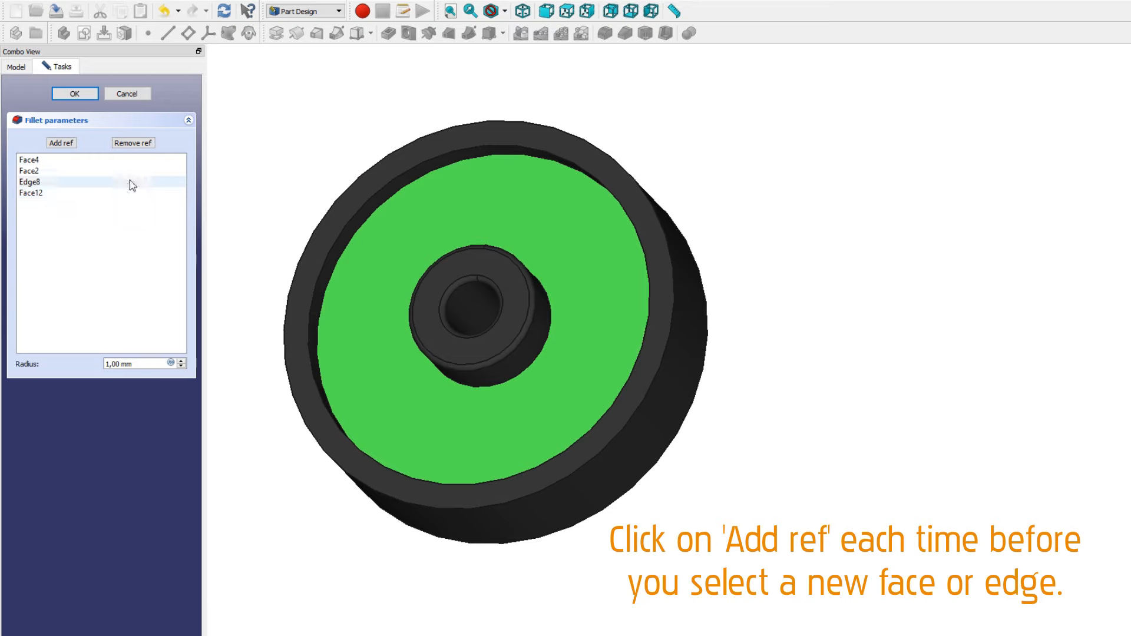
click(71, 145)
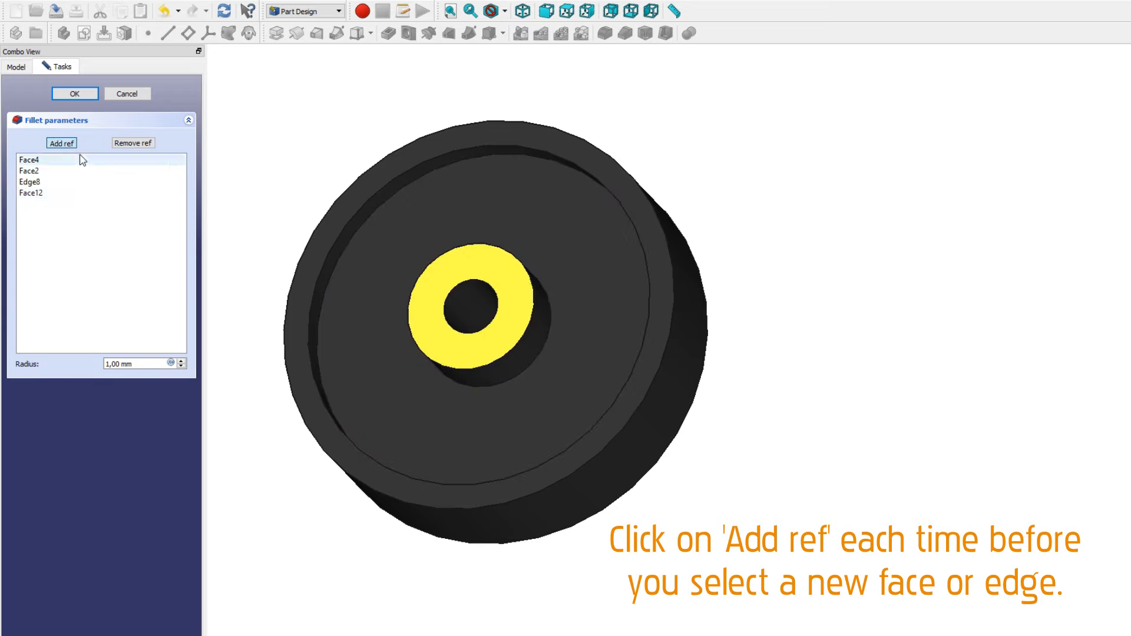
click(333, 294)
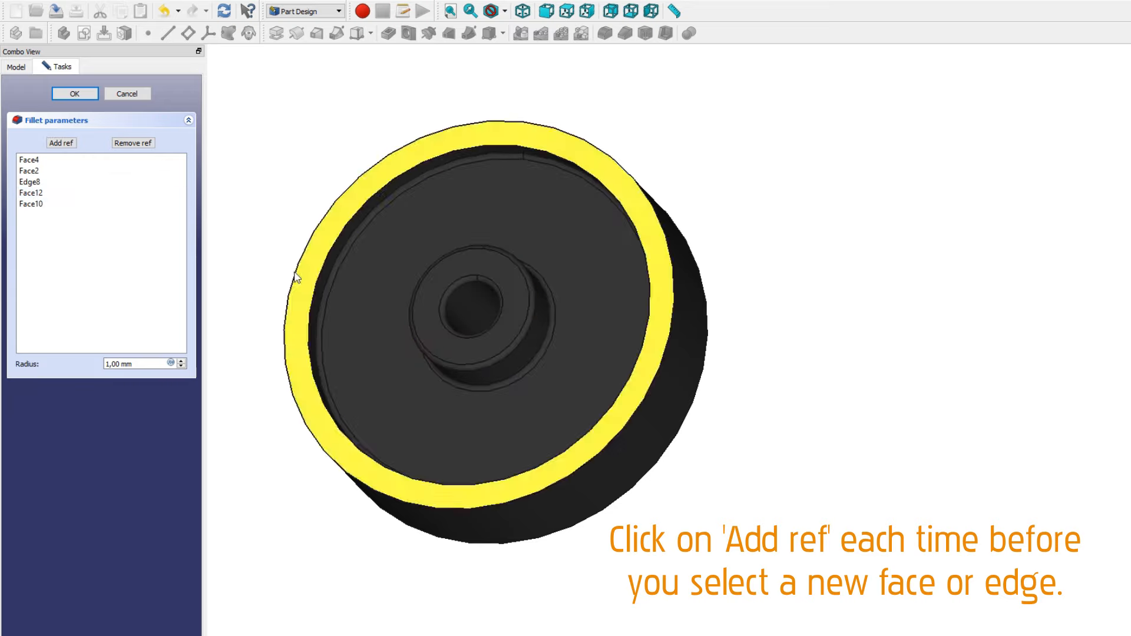
click(62, 143)
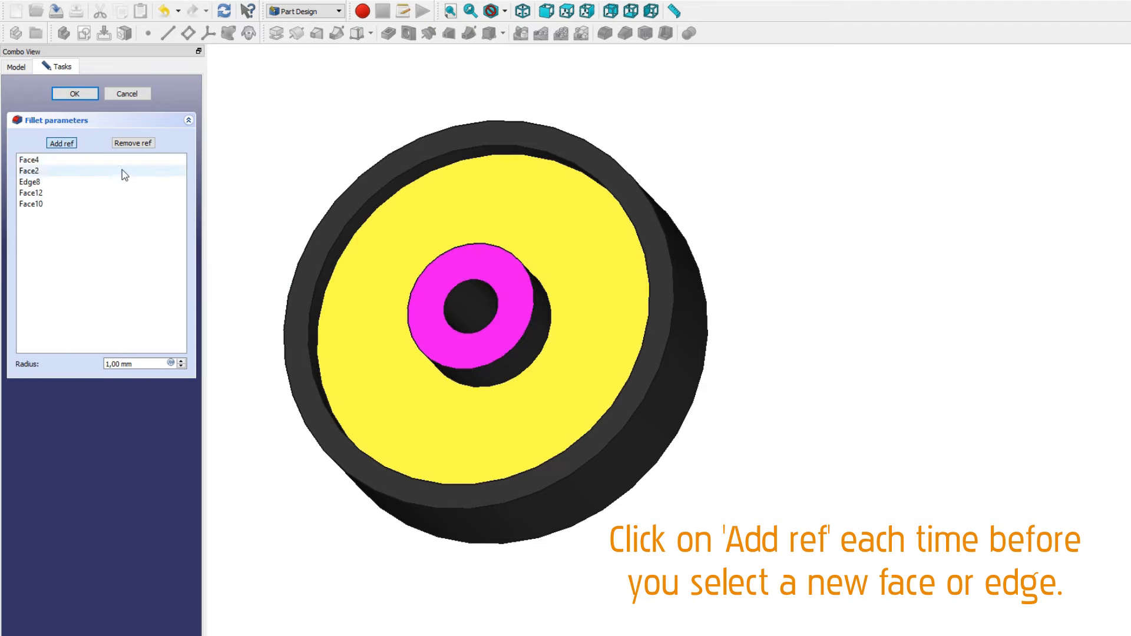
click(325, 267)
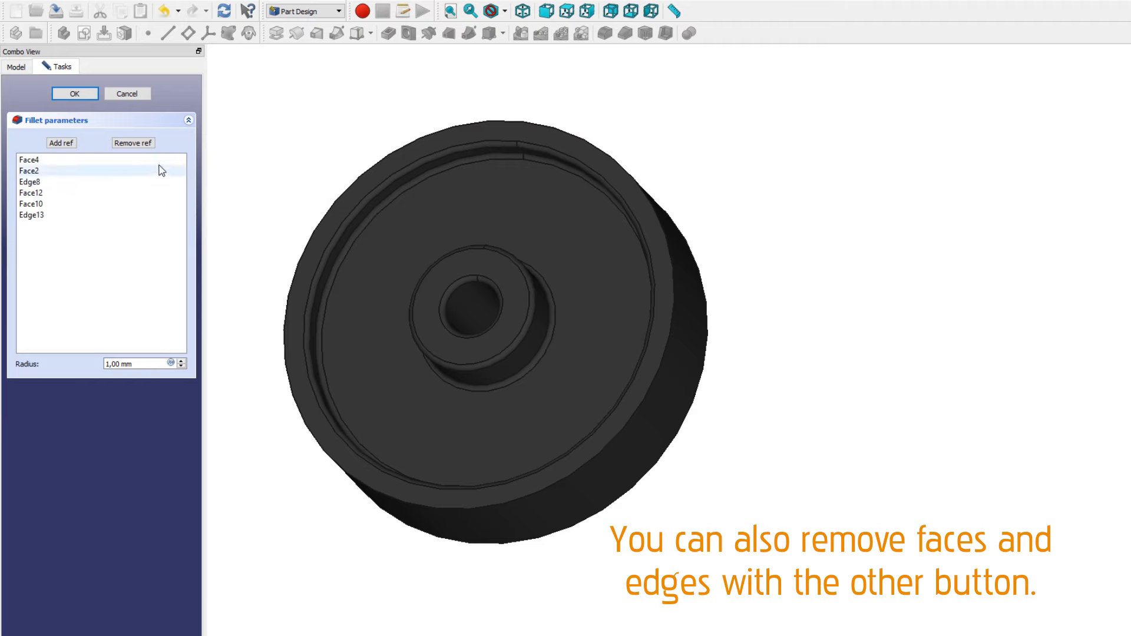
Step: Remove the opposite side's hub end face from the fillet references and add it back
click(150, 145)
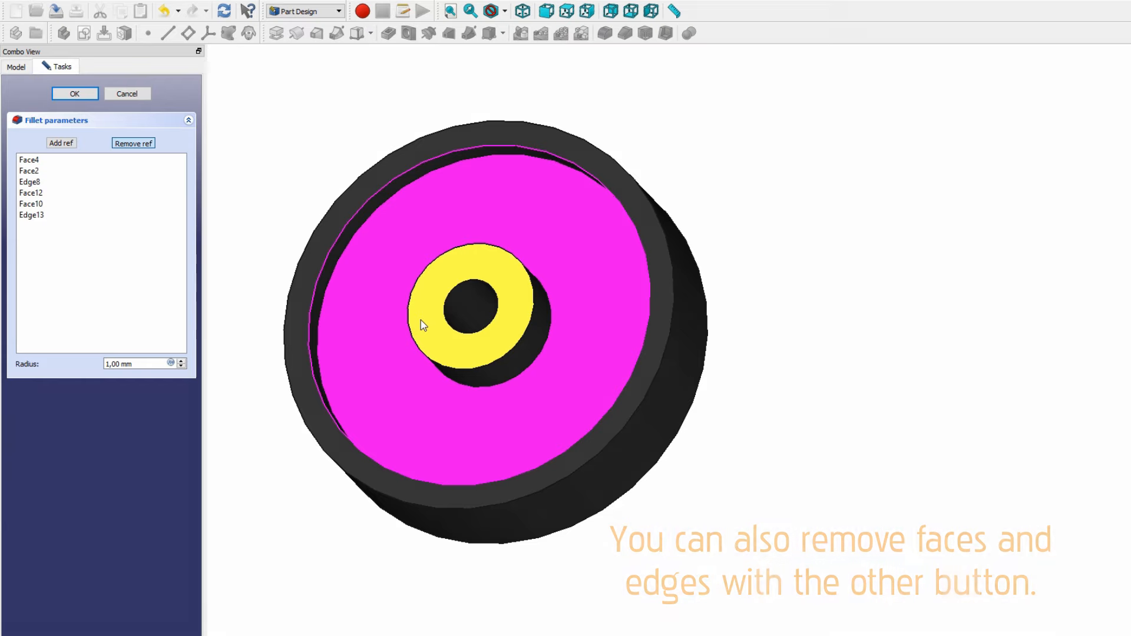
click(421, 320)
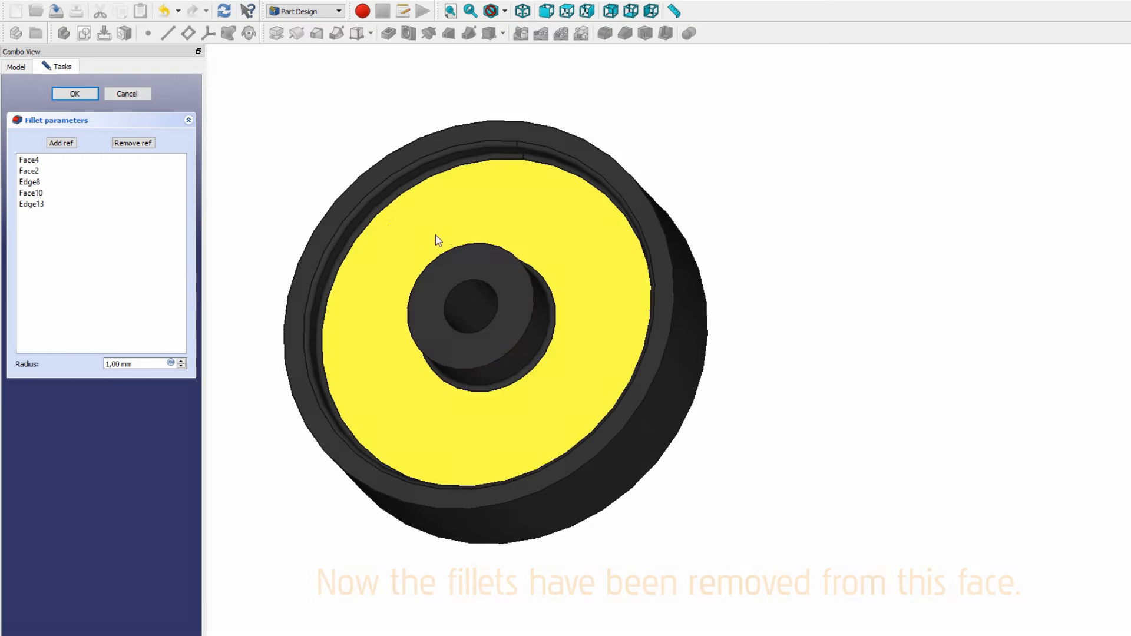
click(71, 146)
click(429, 302)
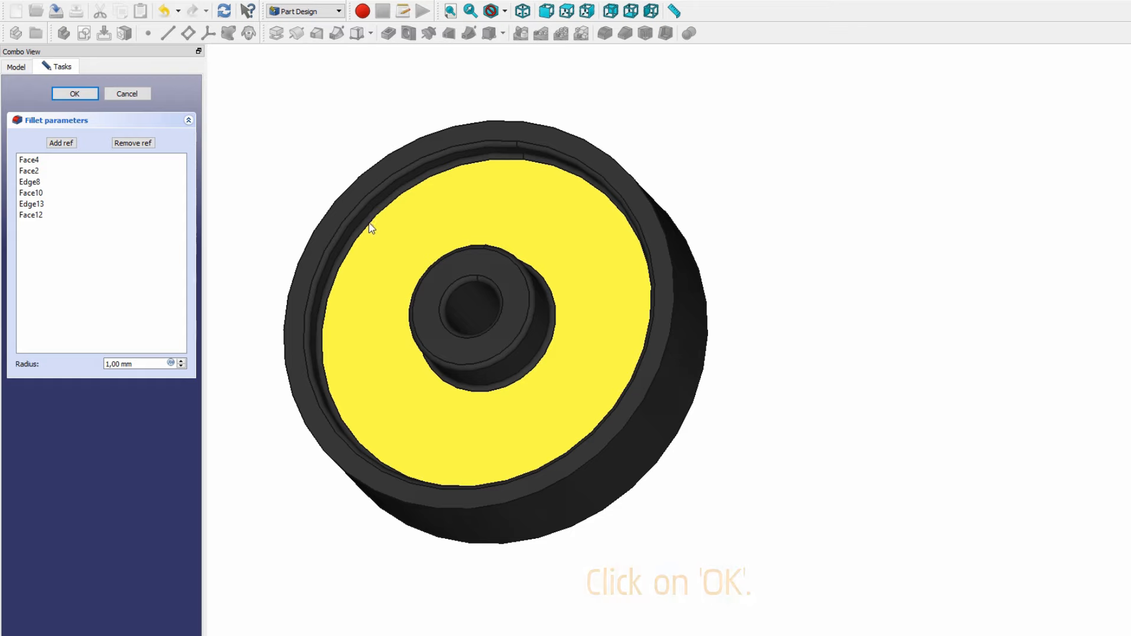
Step: Finish the fillet and show the wheel in isometric view
click(91, 97)
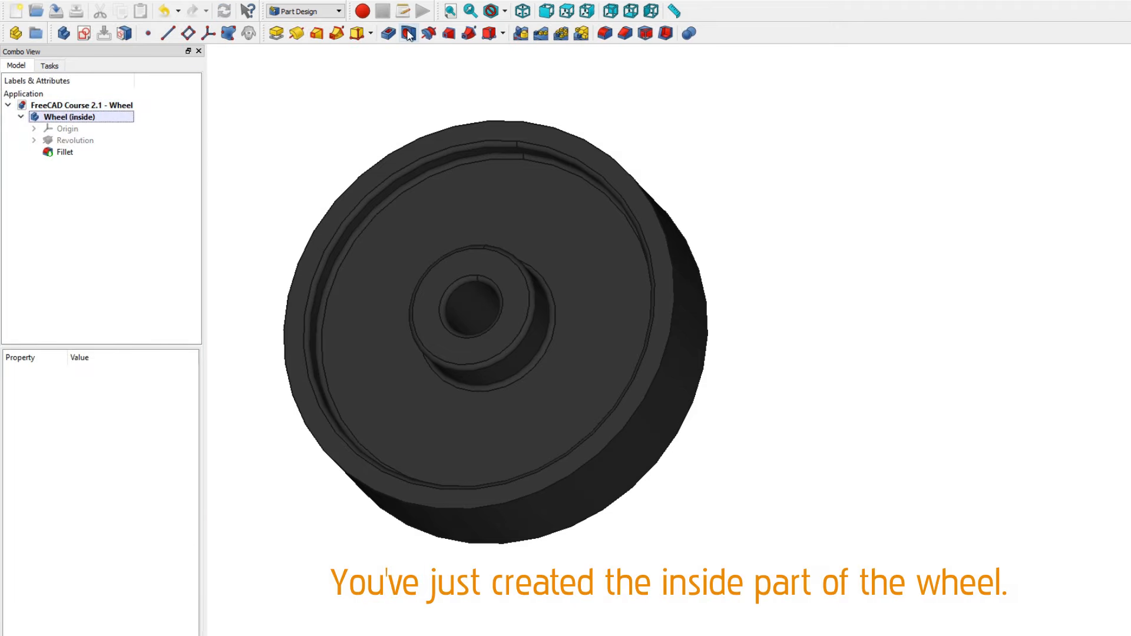
click(522, 11)
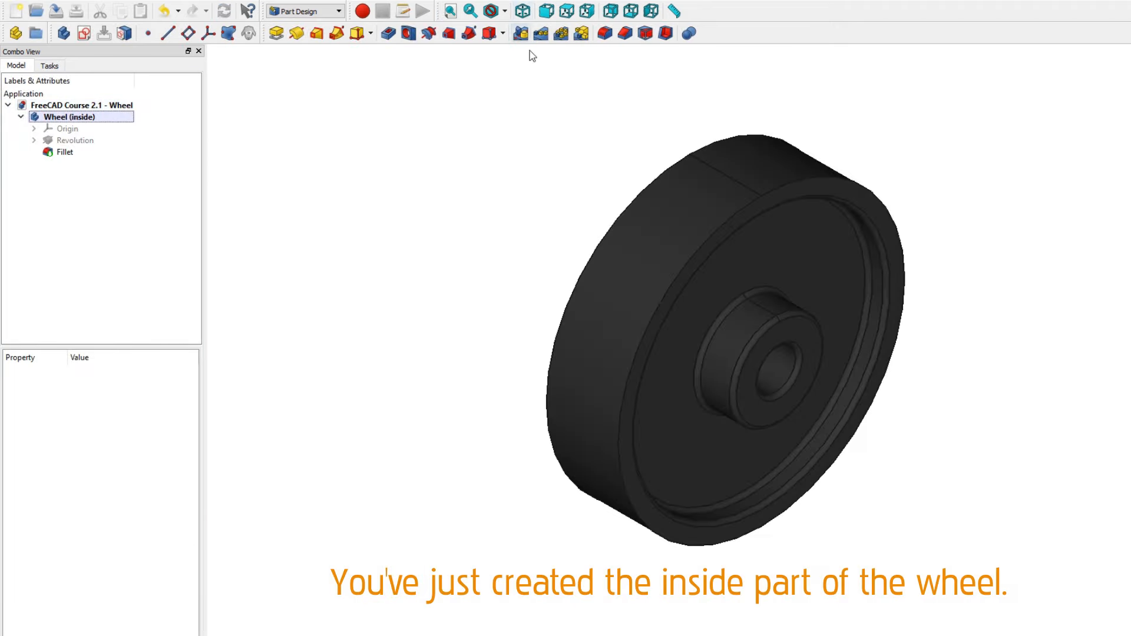
middle_drag(646, 131, 368, 108)
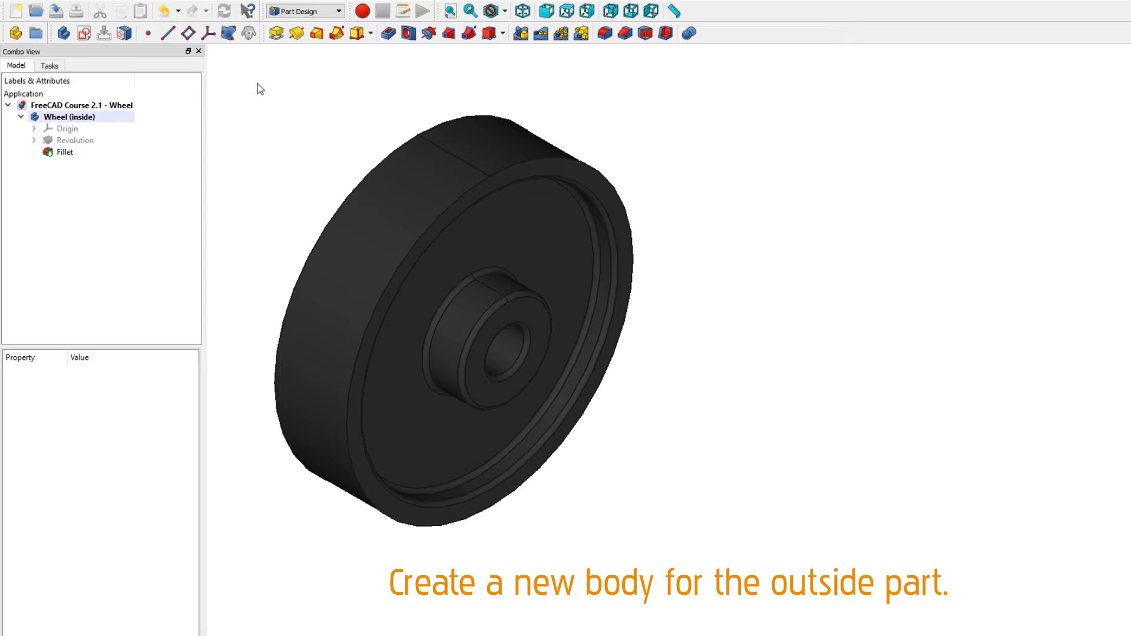
Step: Create a new body for the outer part and rename it "Wheel (outside)"
click(65, 34)
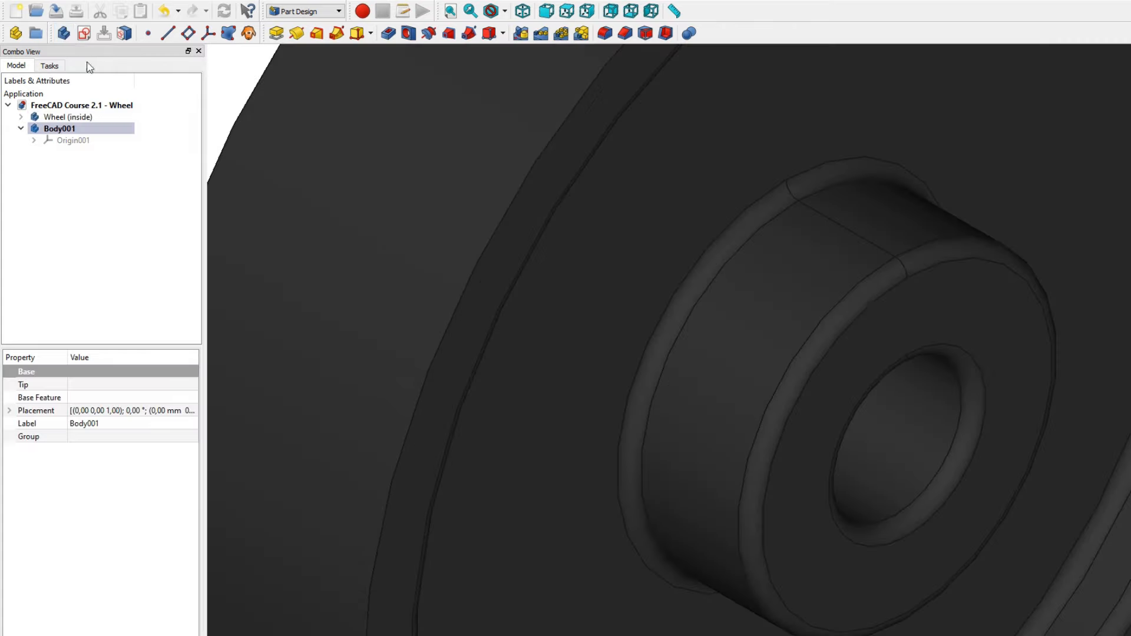
scroll(378, 245, down, 5)
click(101, 129)
key(F2)
text(Wheel )
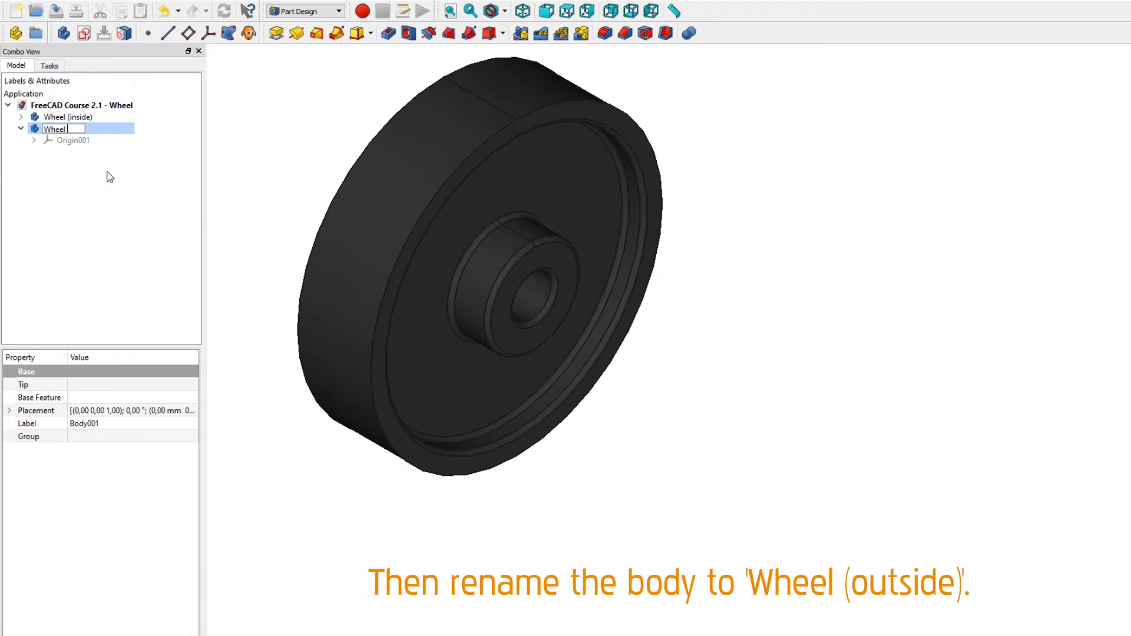
text((outside))
key(Return)
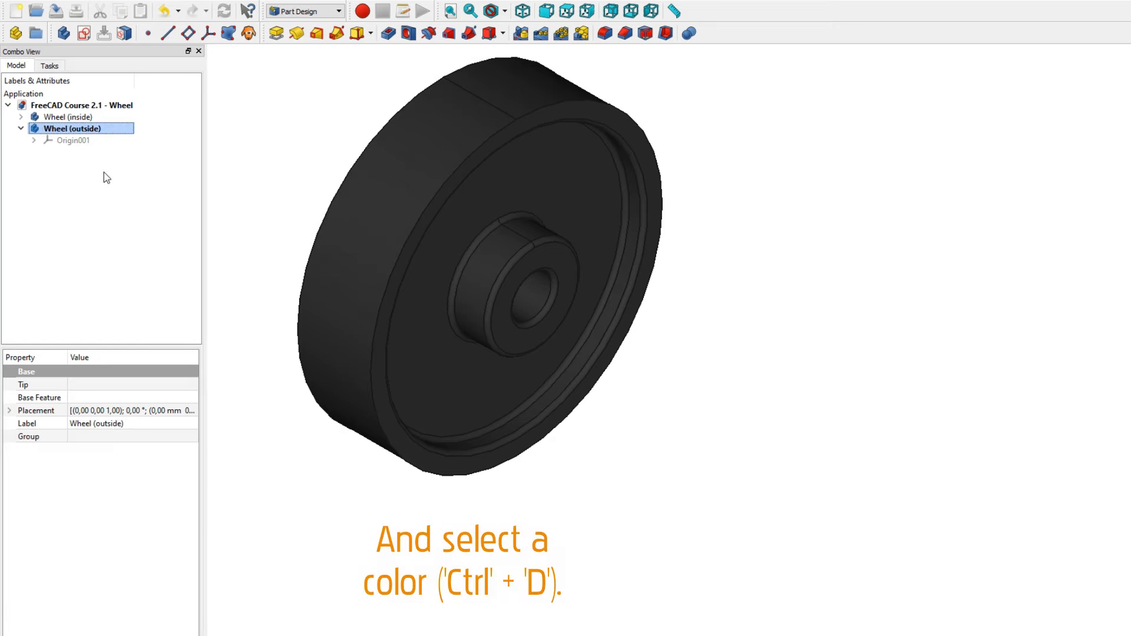
Step: Set the shape color of the Wheel (outside) body to blue #00007F
key(ctrl+d)
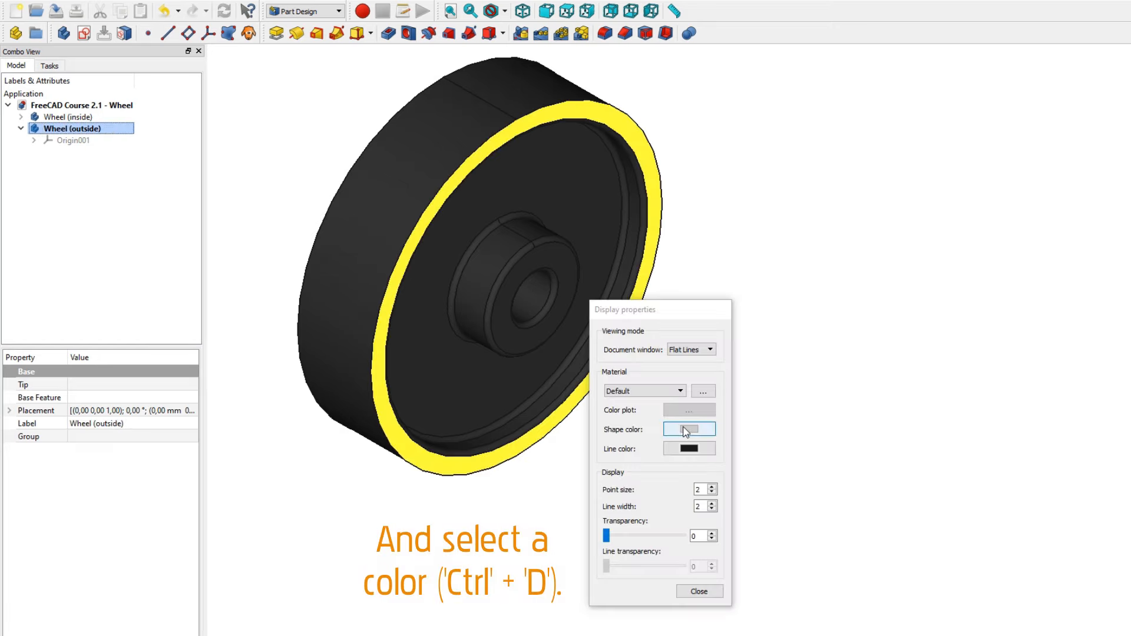
click(686, 430)
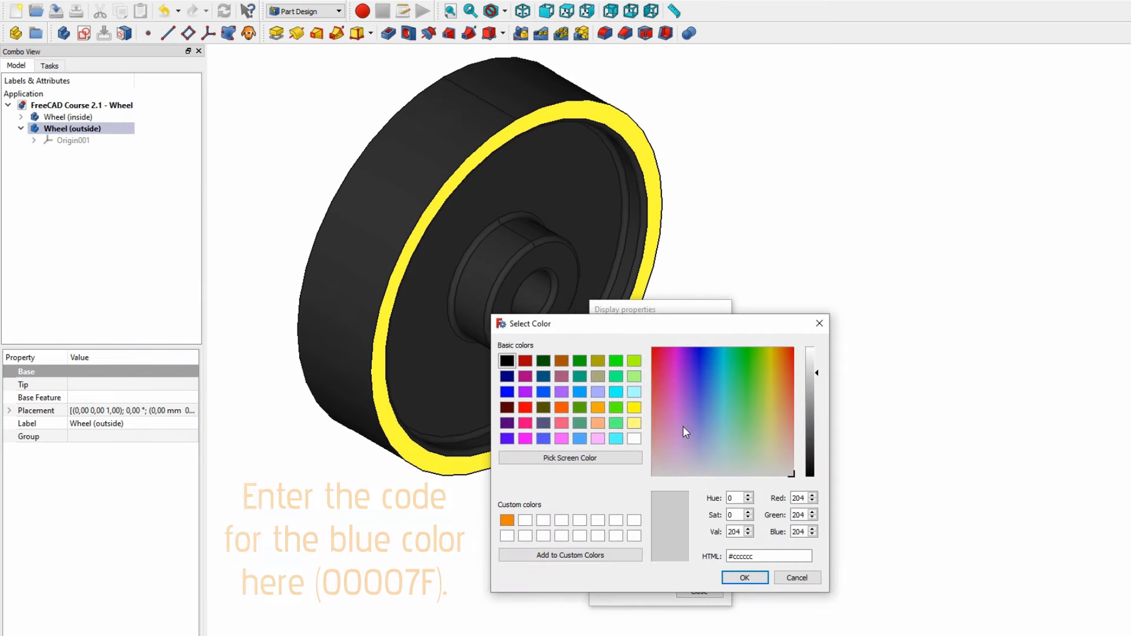
double_click(780, 558)
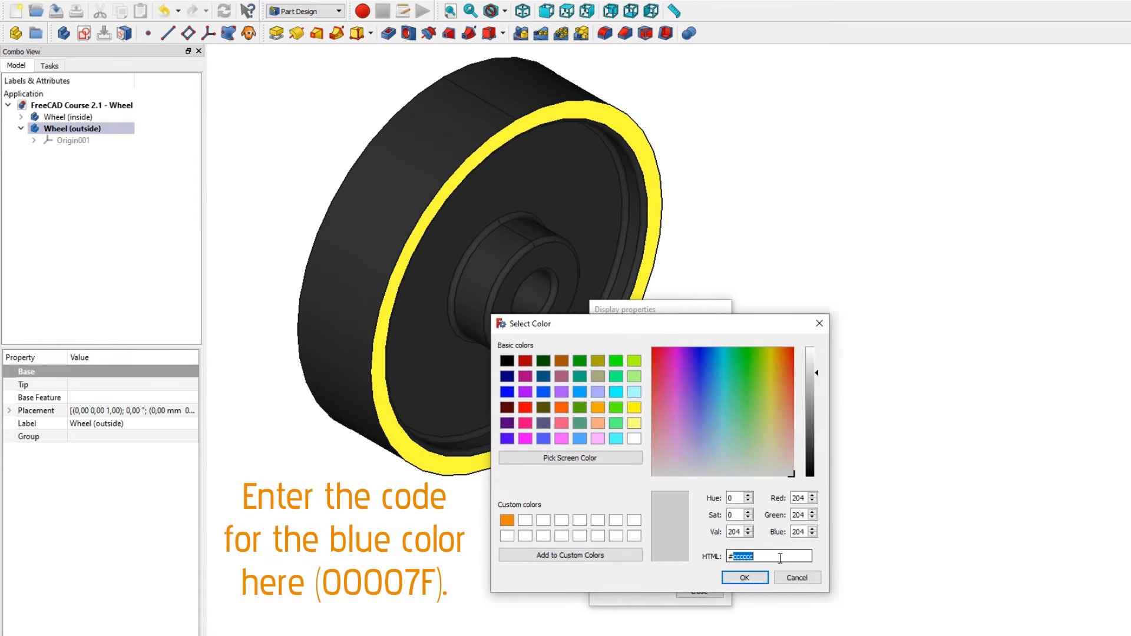
text(00007F)
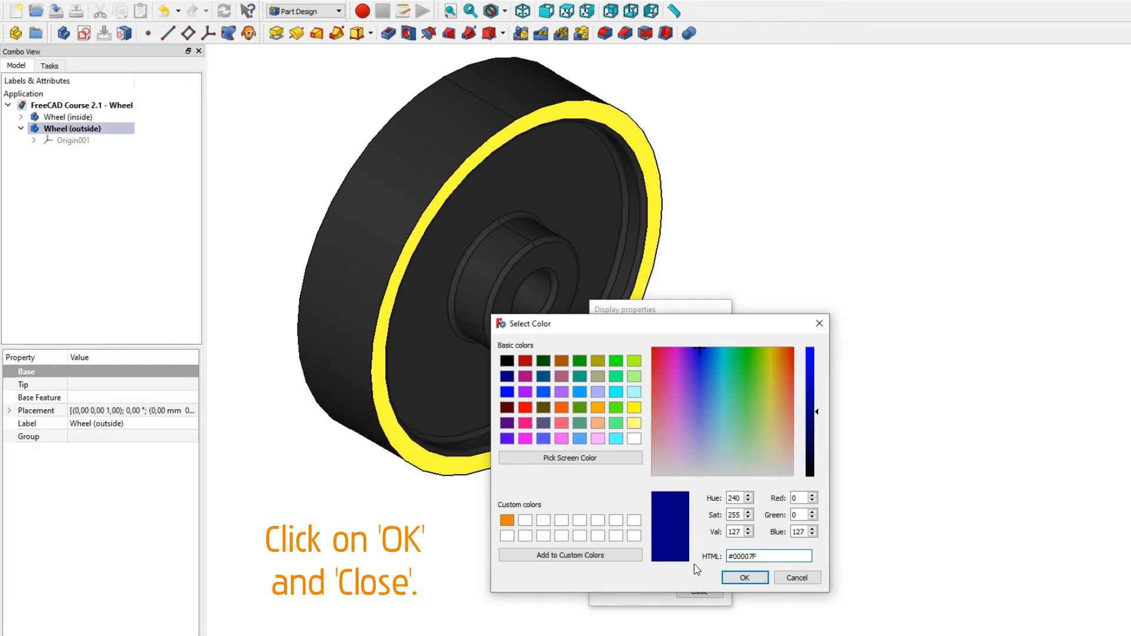
click(732, 578)
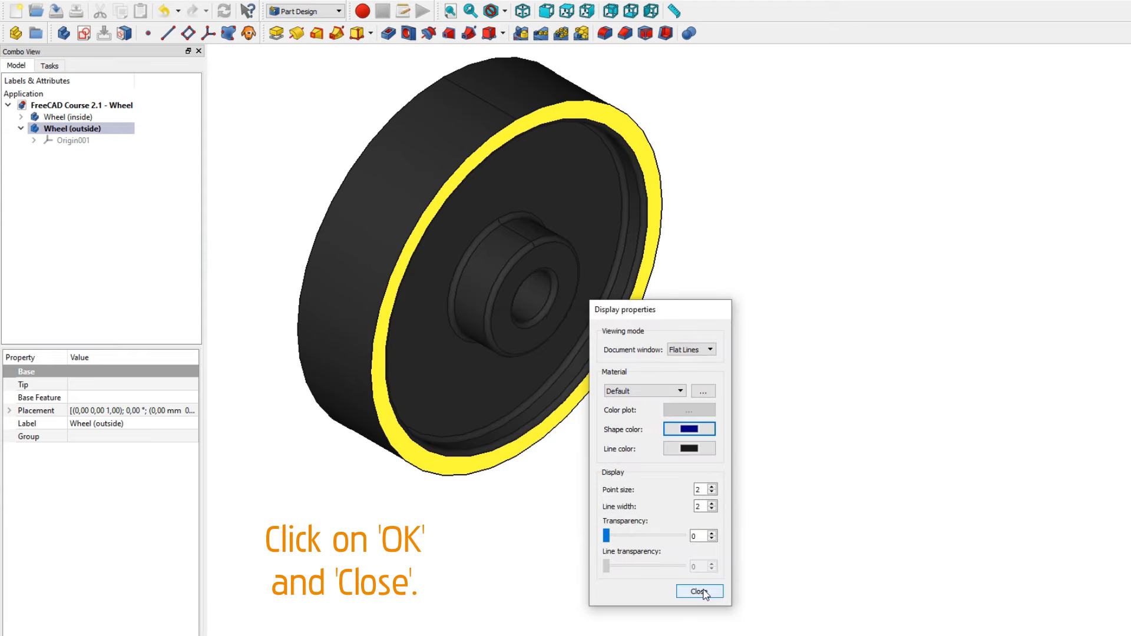
click(700, 591)
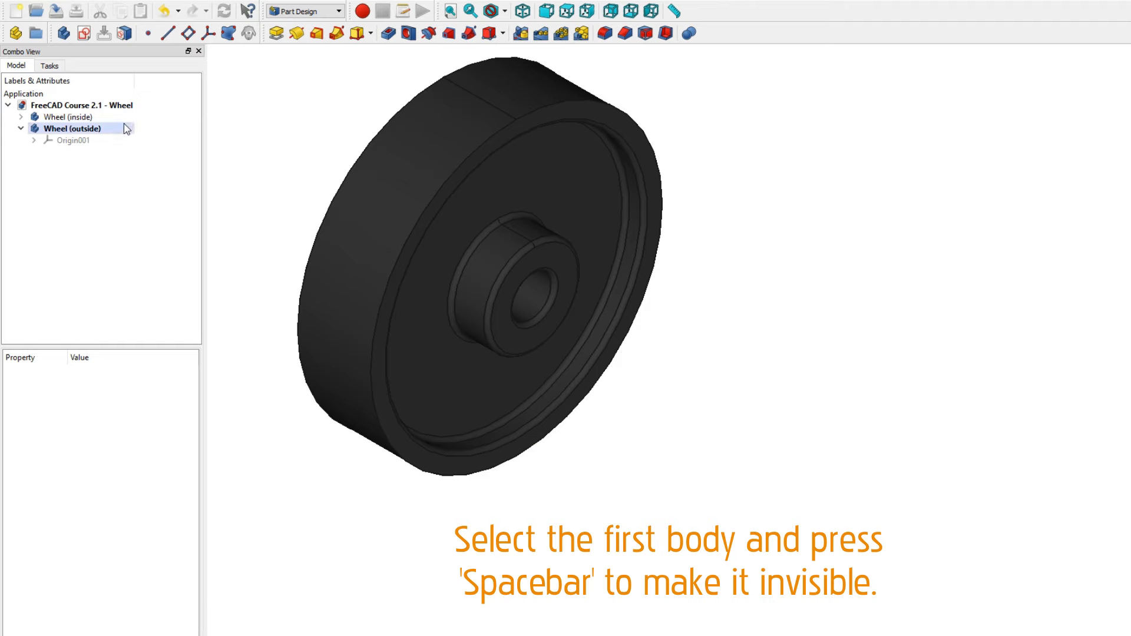
Step: Hide the Wheel (inside) body and make the origin of the Wheel (outside) body visible
click(76, 121)
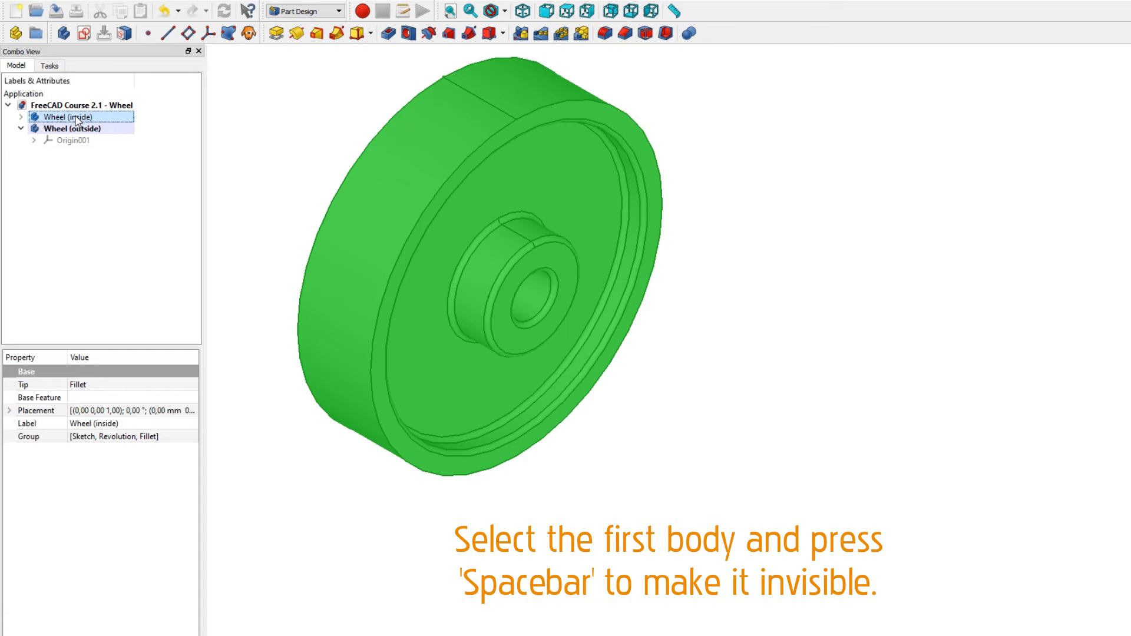
key(space)
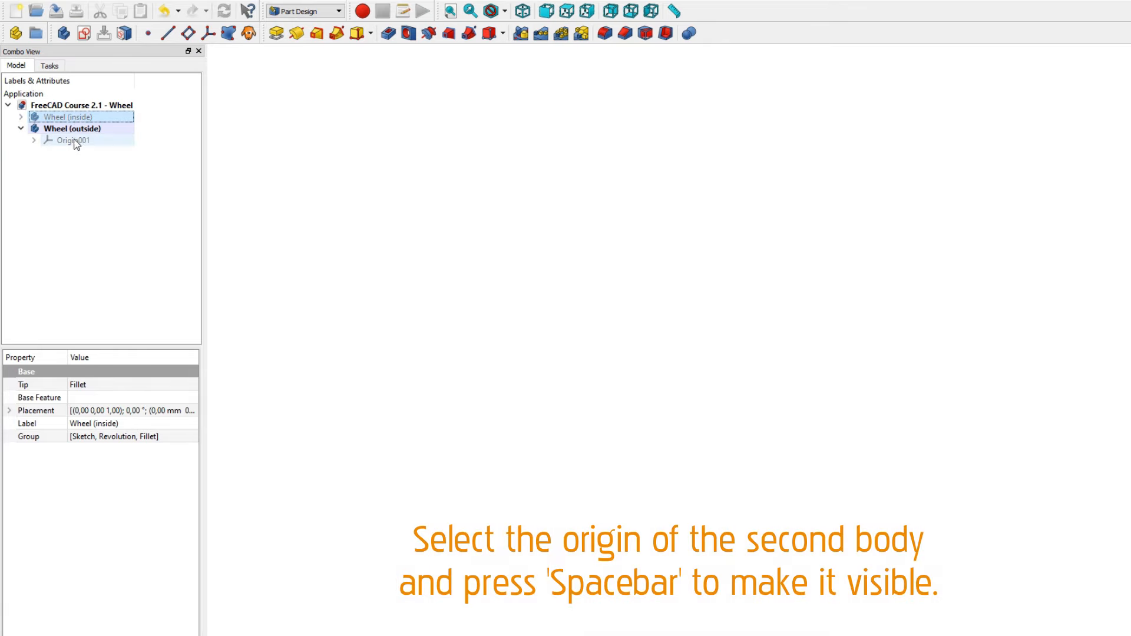
click(75, 141)
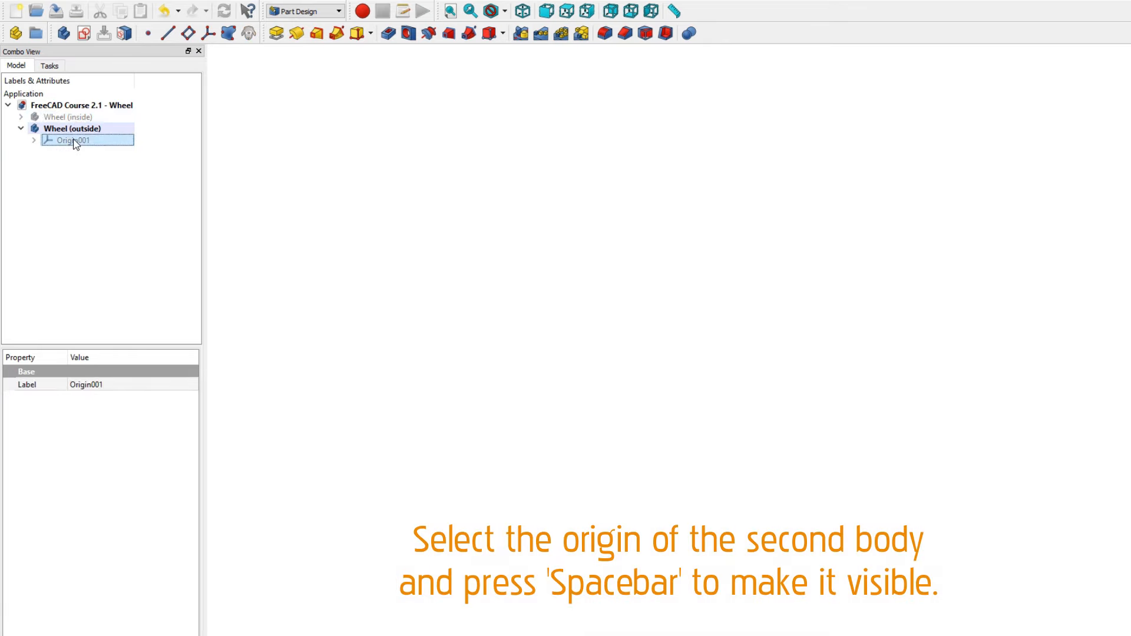
key(space)
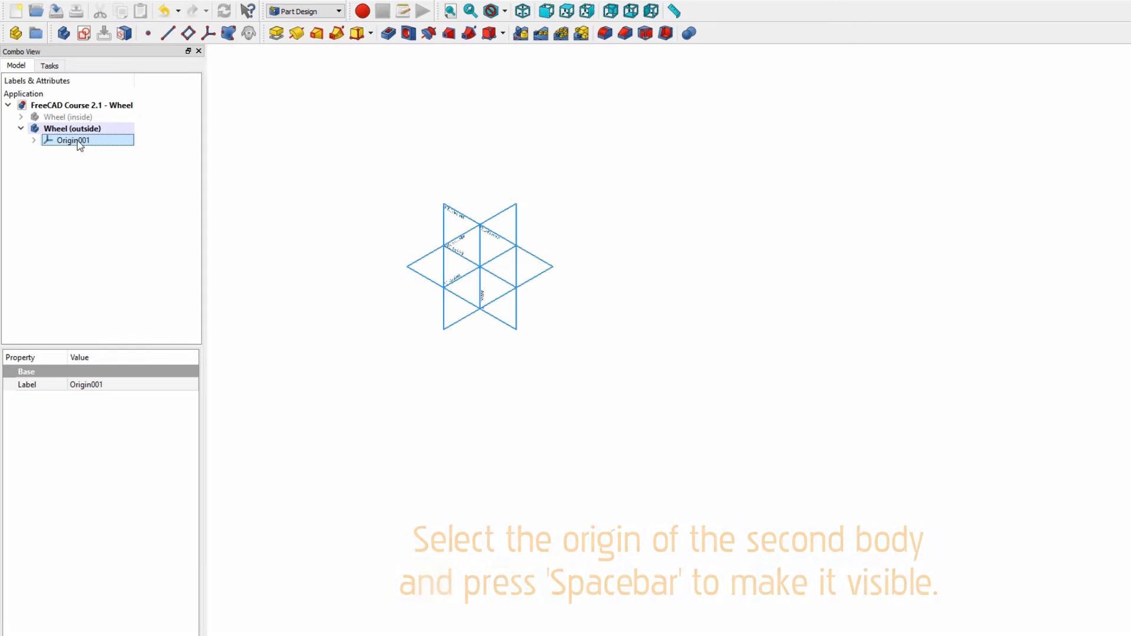
Step: Create a sketch on the YZ plane of the Wheel (outside) body and hide the body's origin
click(492, 224)
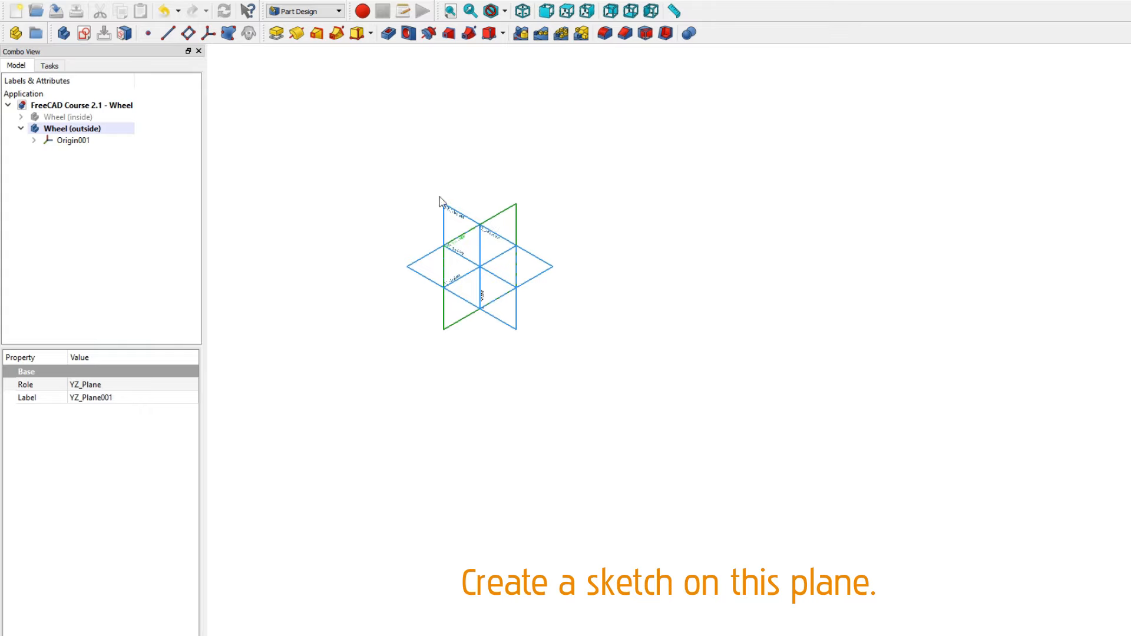
click(86, 35)
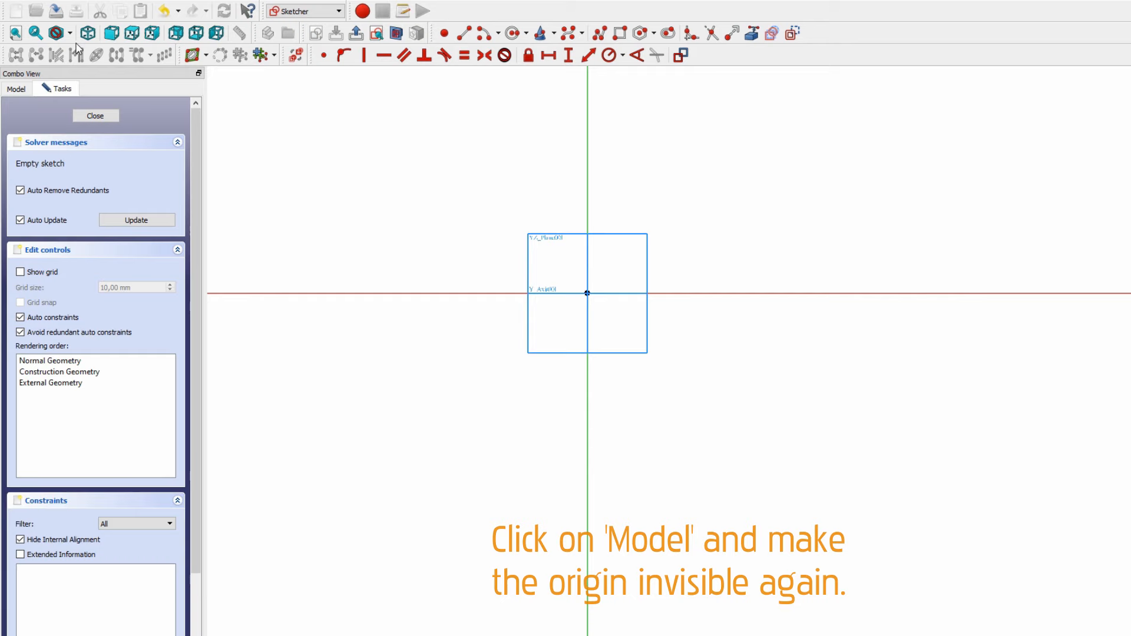
click(16, 90)
click(58, 165)
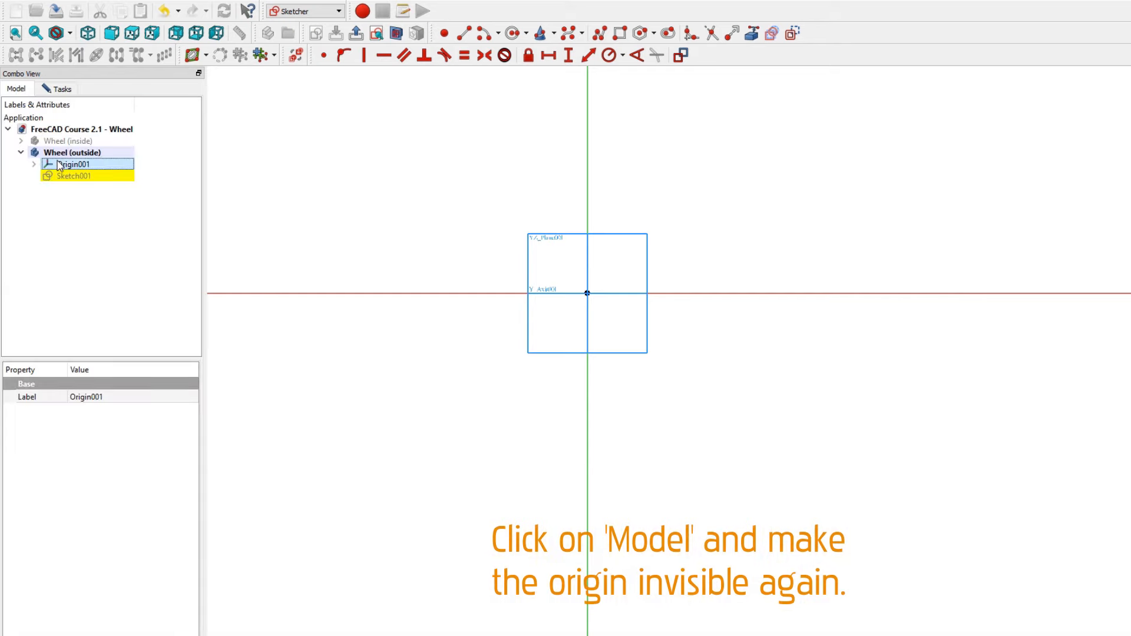
key(space)
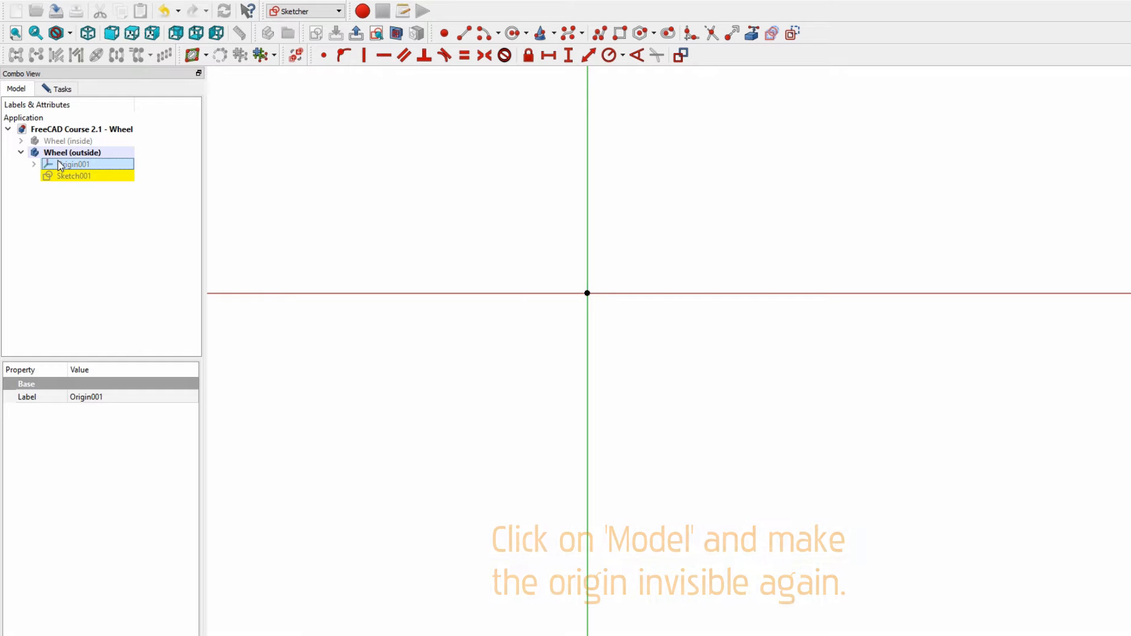
Step: Show the Wheel (inside) body and draw two circles around it centred on the origin, one slightly larger than the body, one about 57 mm in radius
click(66, 142)
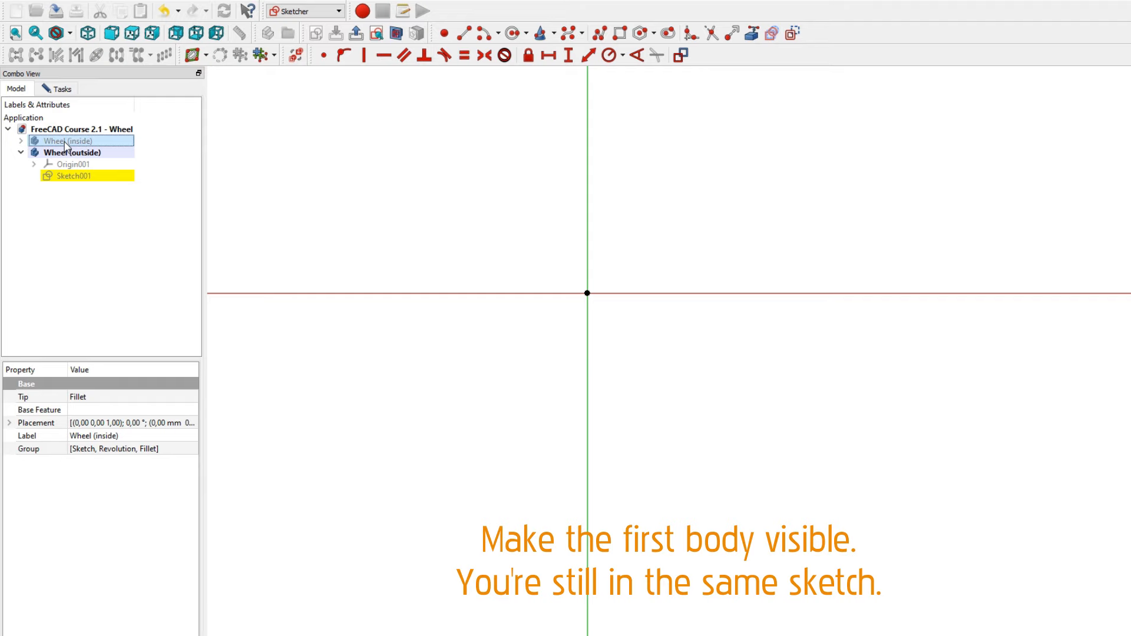
key(space)
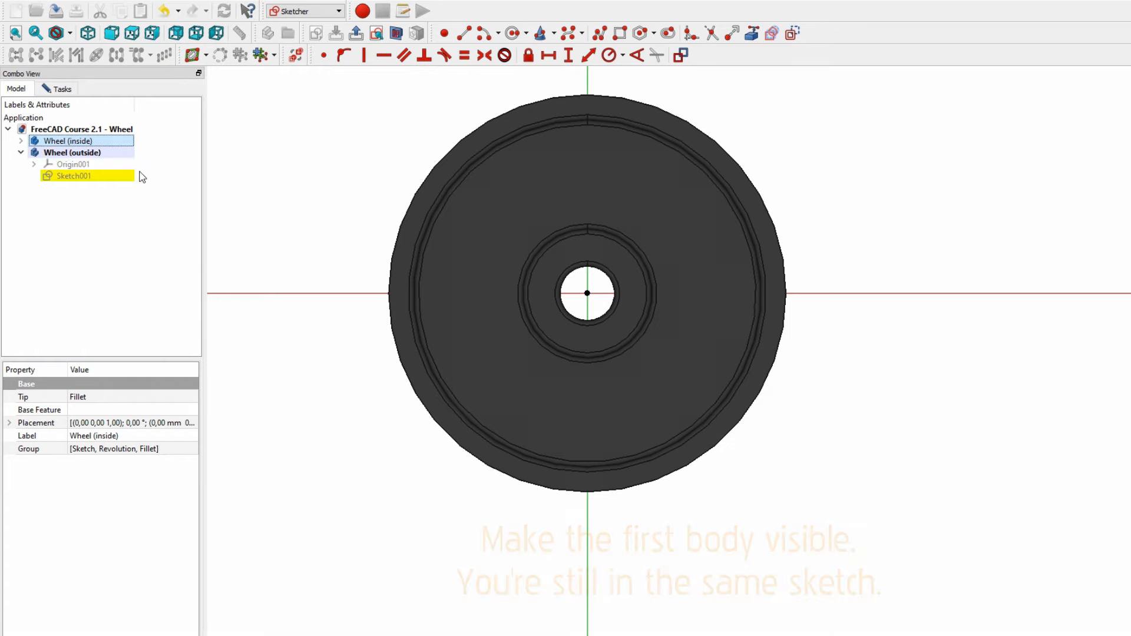
click(512, 34)
click(587, 293)
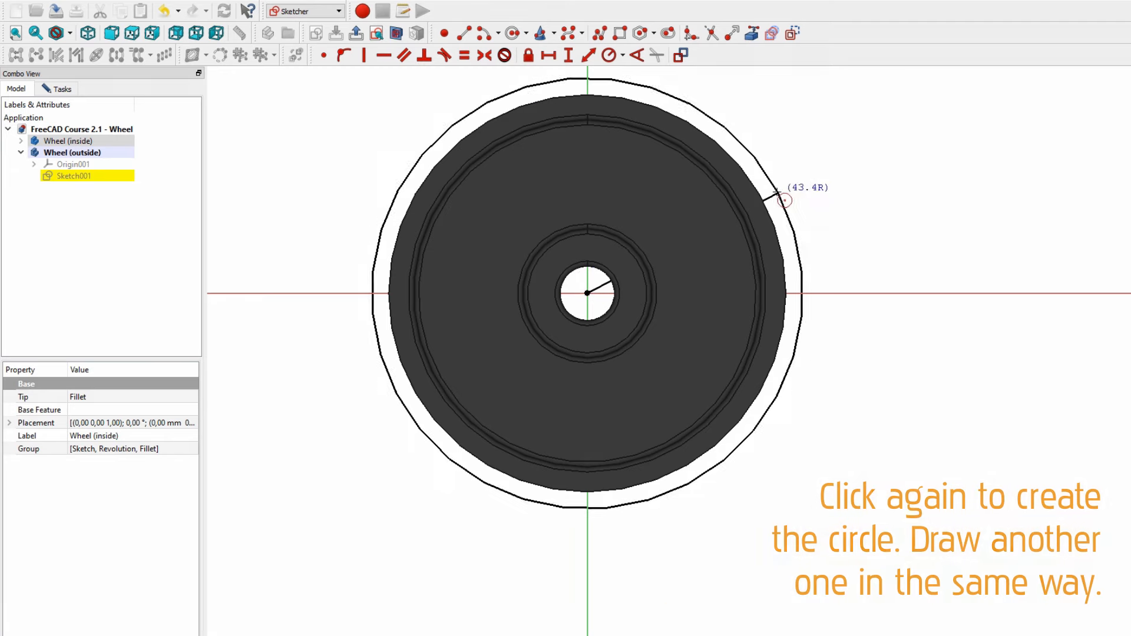
click(769, 197)
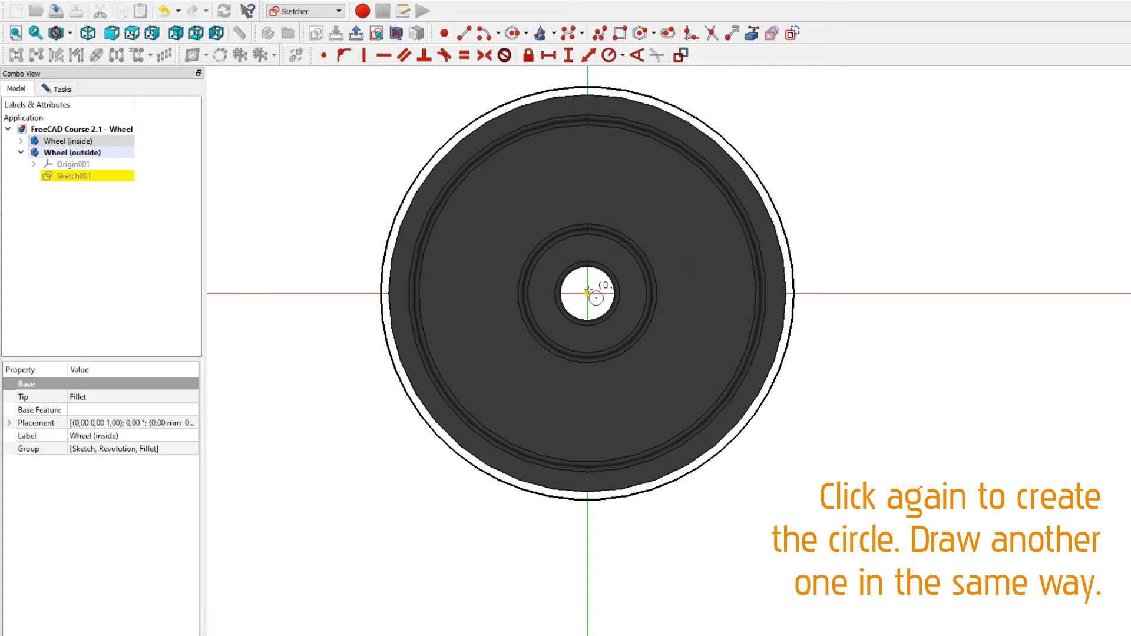
click(587, 293)
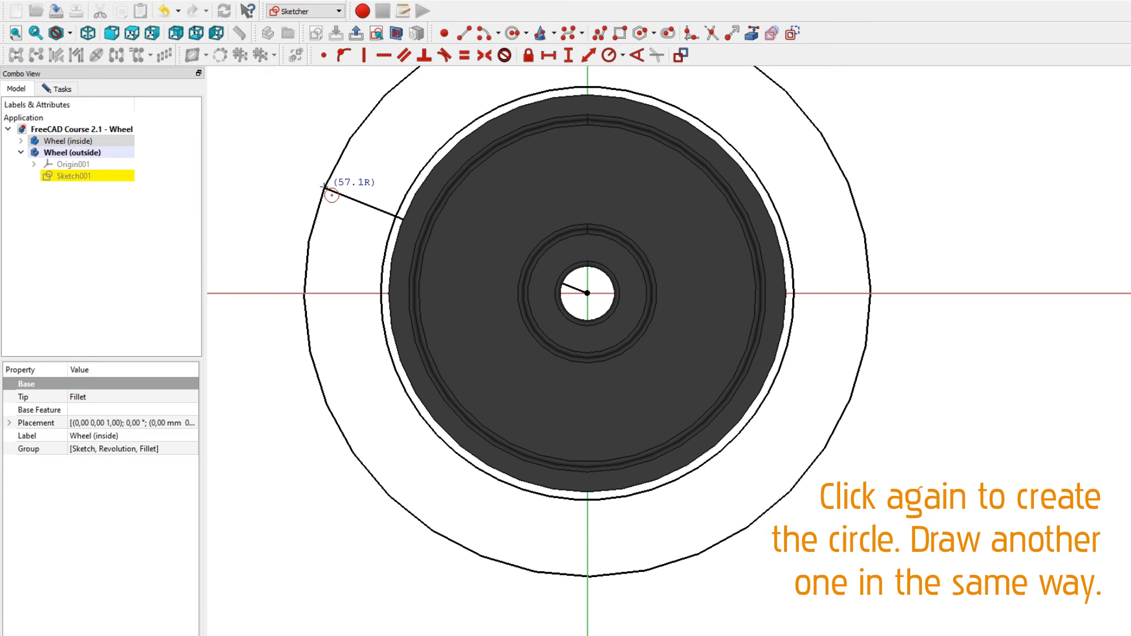
click(324, 188)
right_click(354, 182)
mouse_move(394, 156)
middle_down()
mouse_move(343, 184)
mouse_move(321, 220)
middle_up()
click(324, 218)
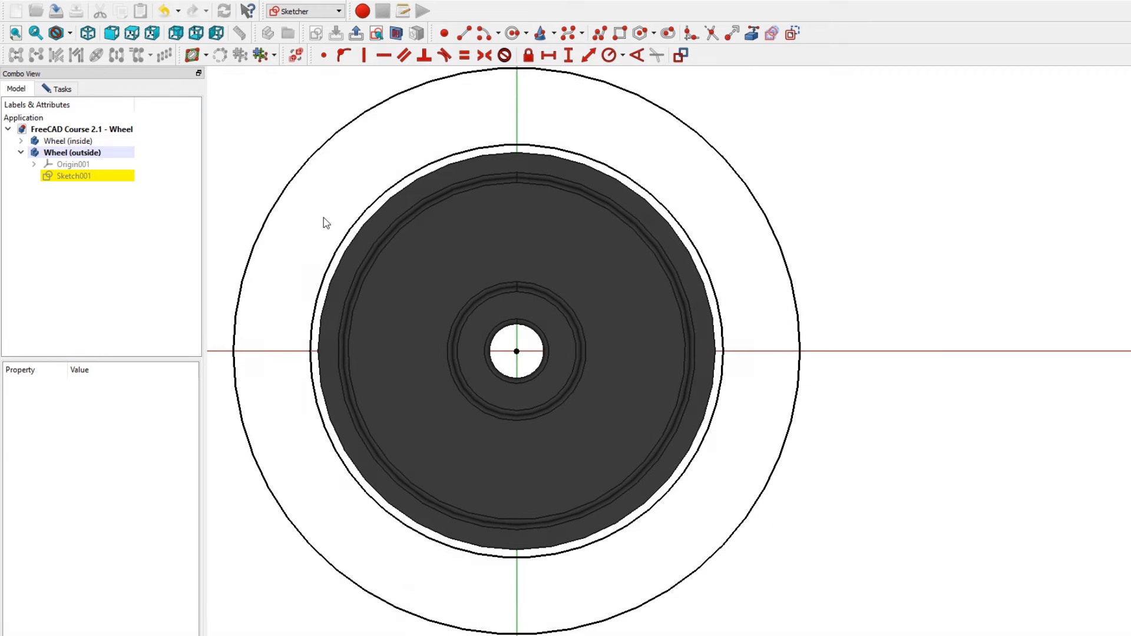
Step: Constrain the radius of the smaller sketch circle to 40 mm
click(349, 236)
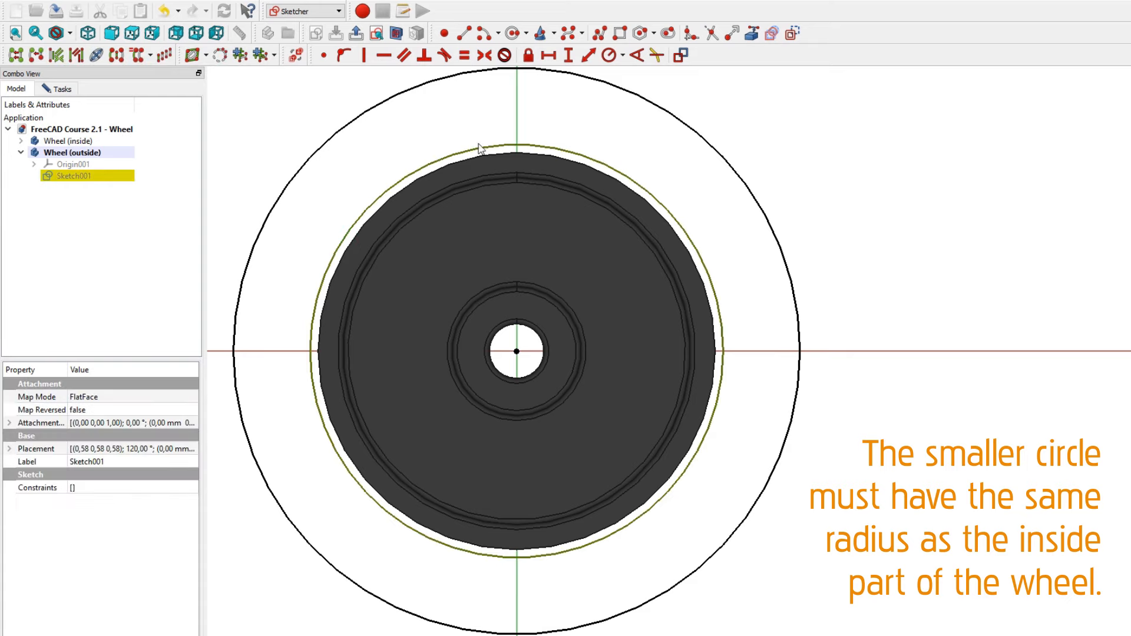
click(604, 57)
text(40)
key(Return)
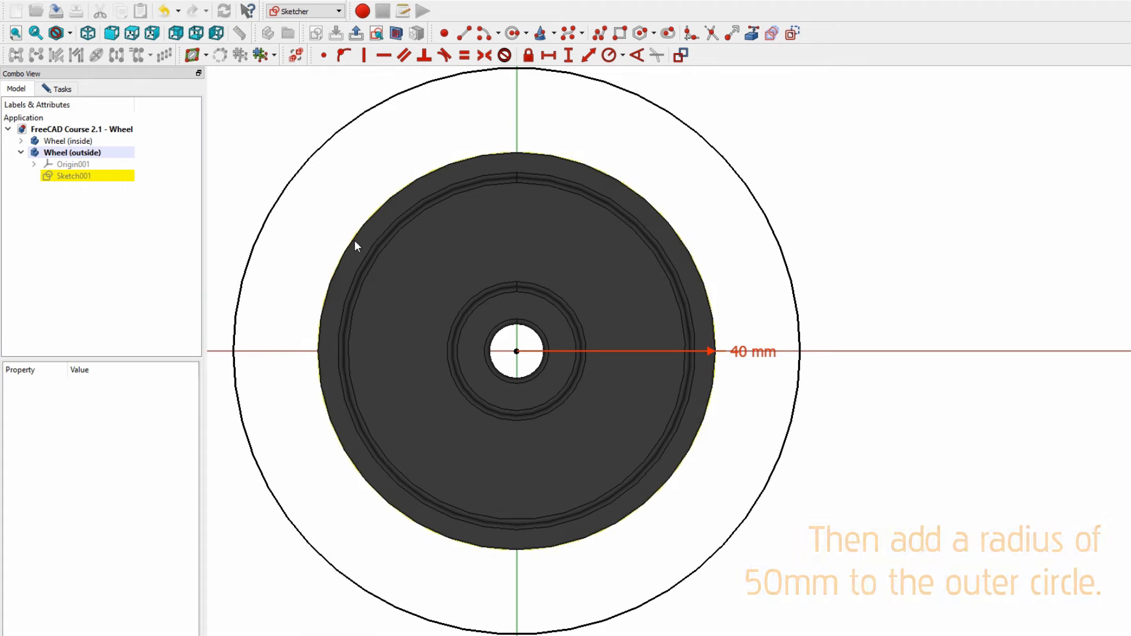
Step: Constrain the radius of the outer sketch circle to 50 mm and exit the sketch
click(325, 145)
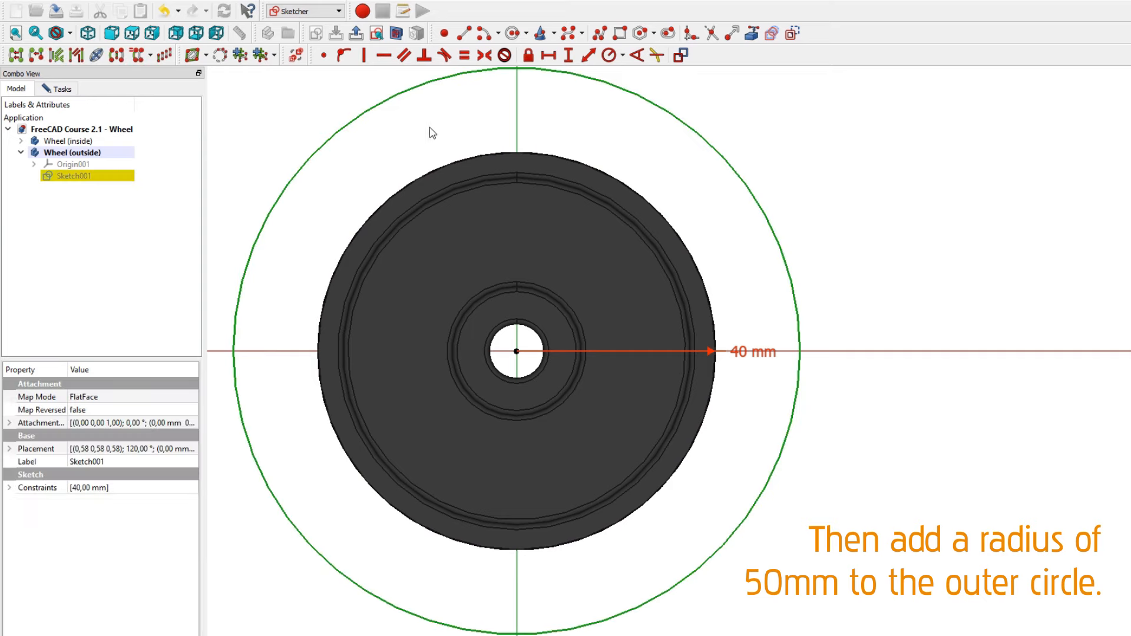
click(609, 56)
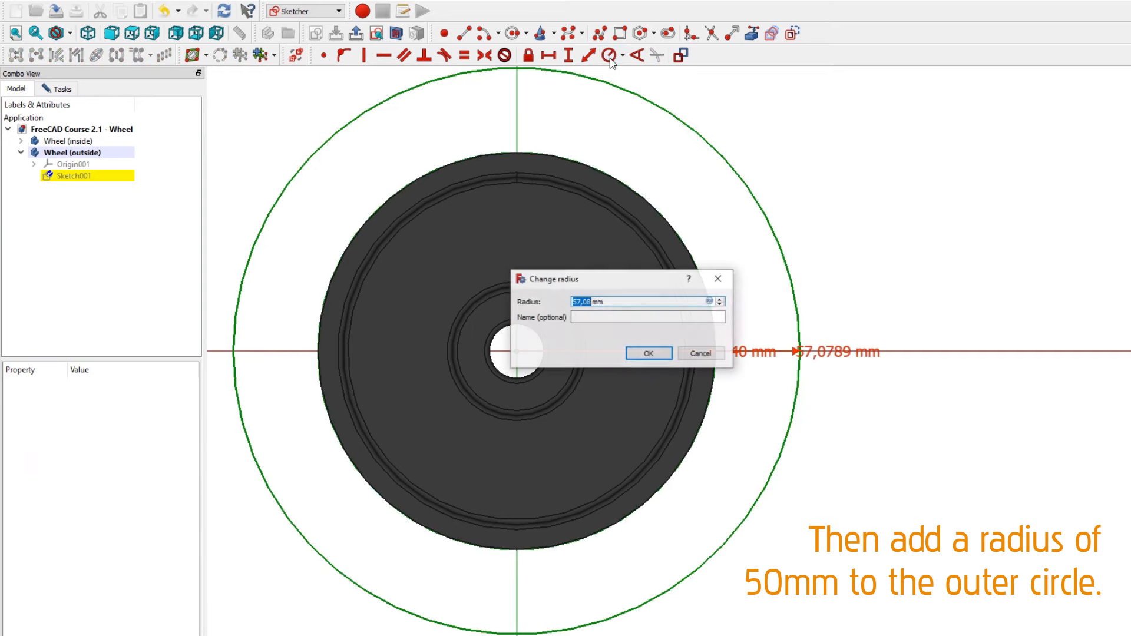
text(50)
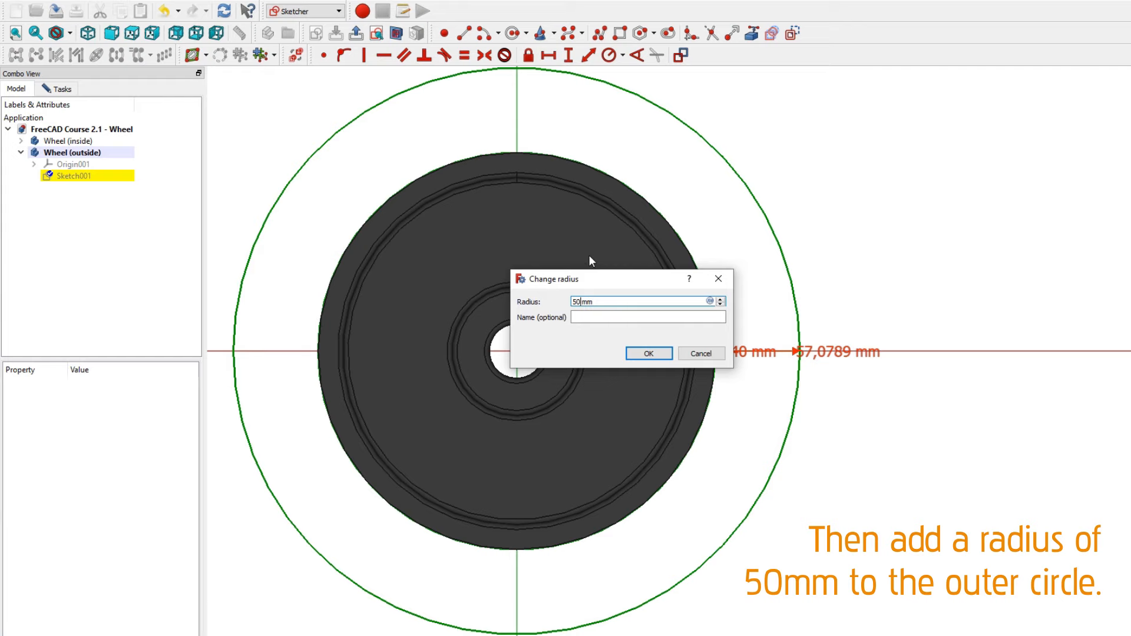
key(Return)
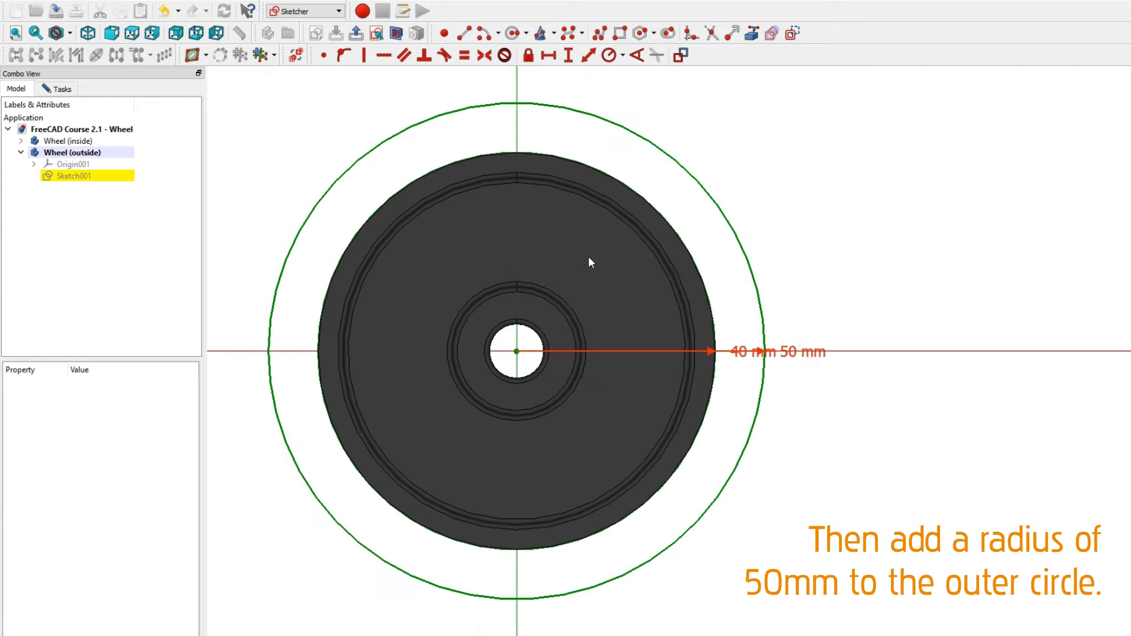
middle_drag(584, 256, 549, 234)
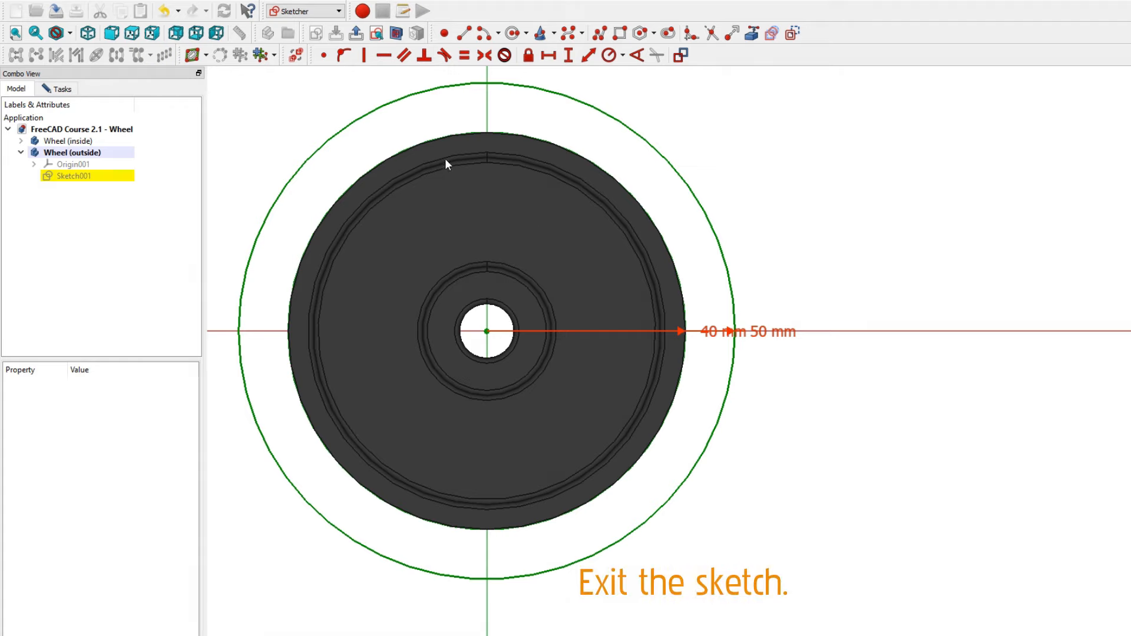
click(356, 33)
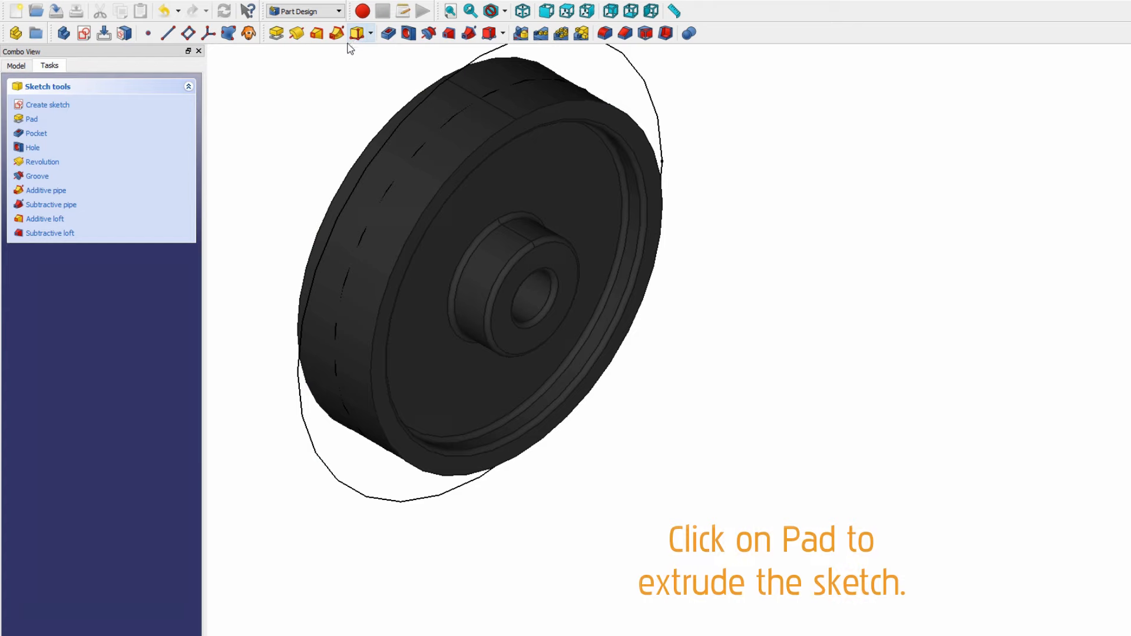
Step: Pad the ring sketch to a length of 20 mm, symmetric to the plane
click(37, 121)
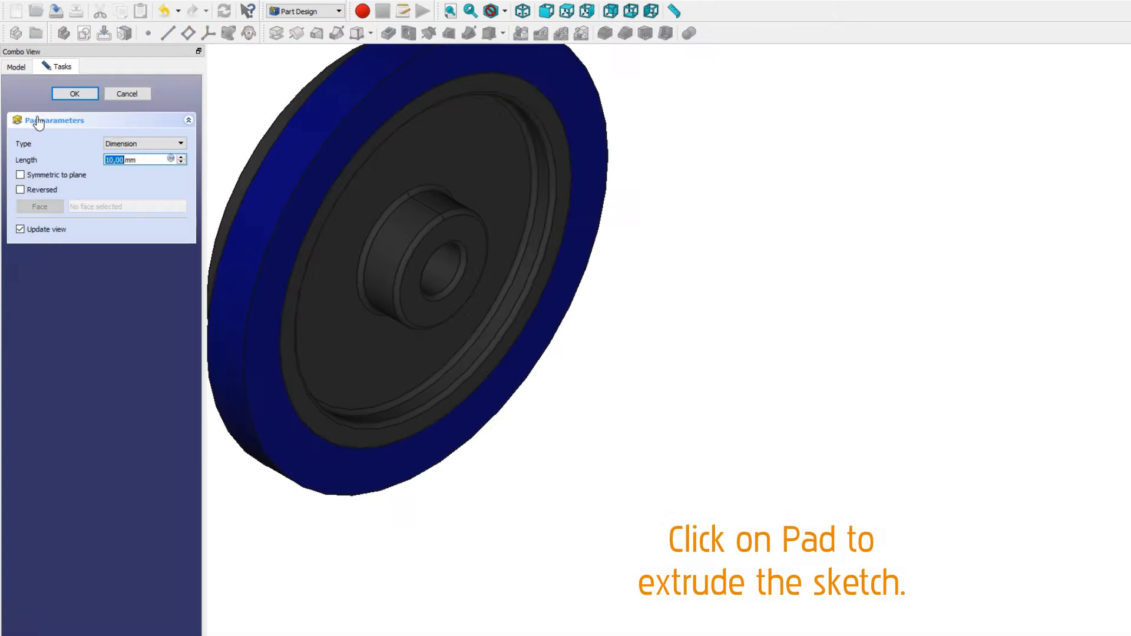
middle_drag(598, 425, 631, 449)
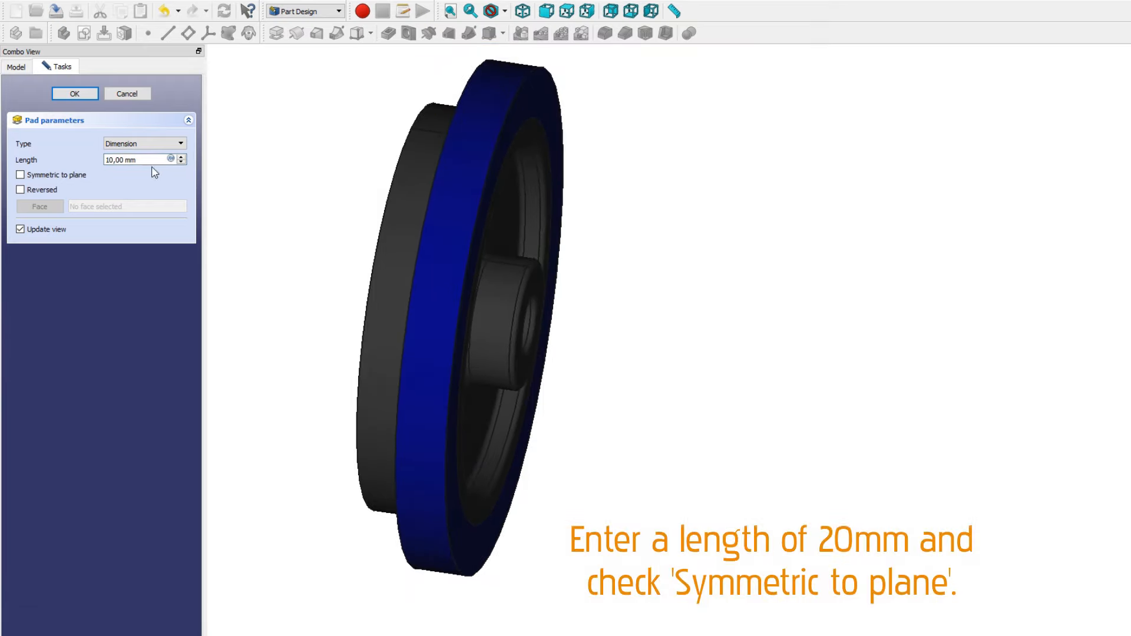
drag(150, 160, 94, 158)
text(20)
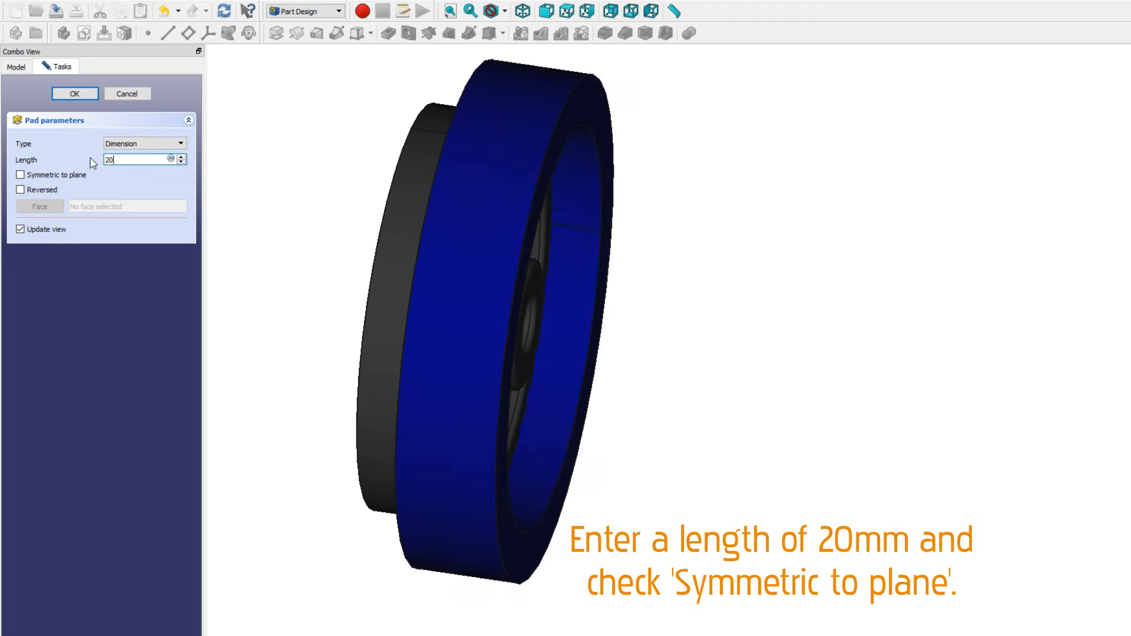
click(20, 175)
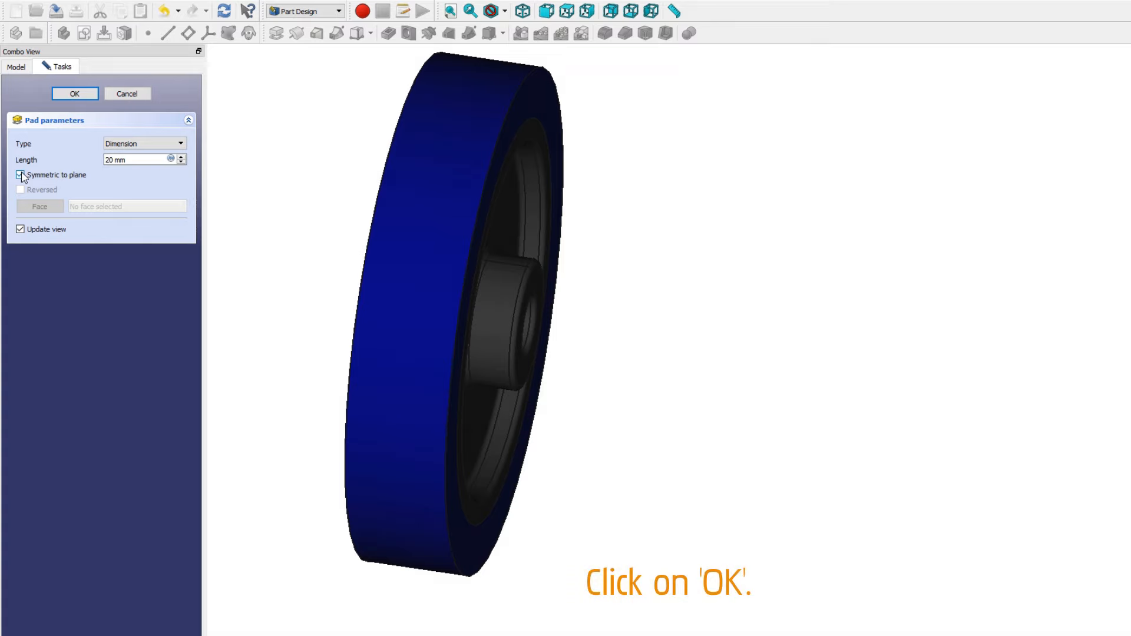
click(75, 95)
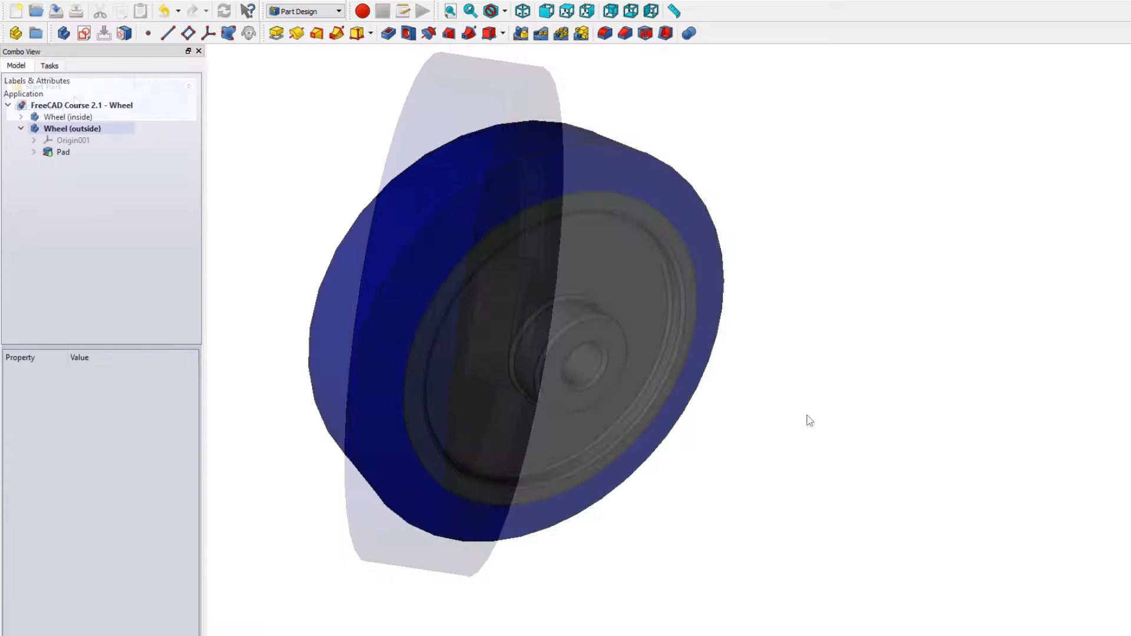
Step: Fillet the outer cylindrical face of the blue ring with a radius of 3 mm
middle_drag(805, 364, 813, 266)
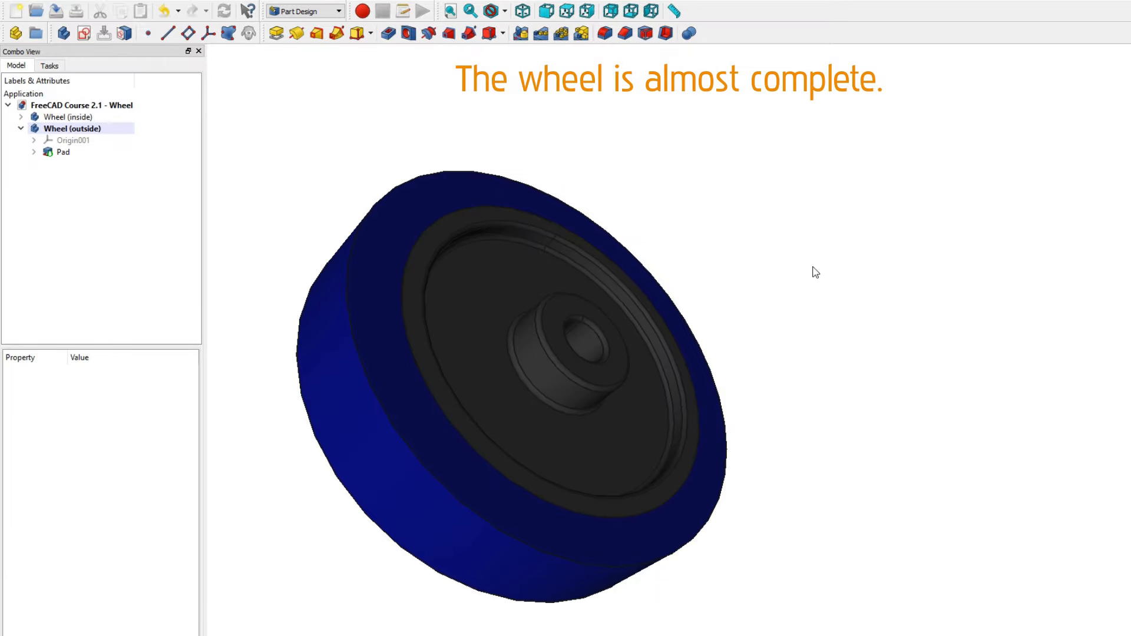
click(346, 403)
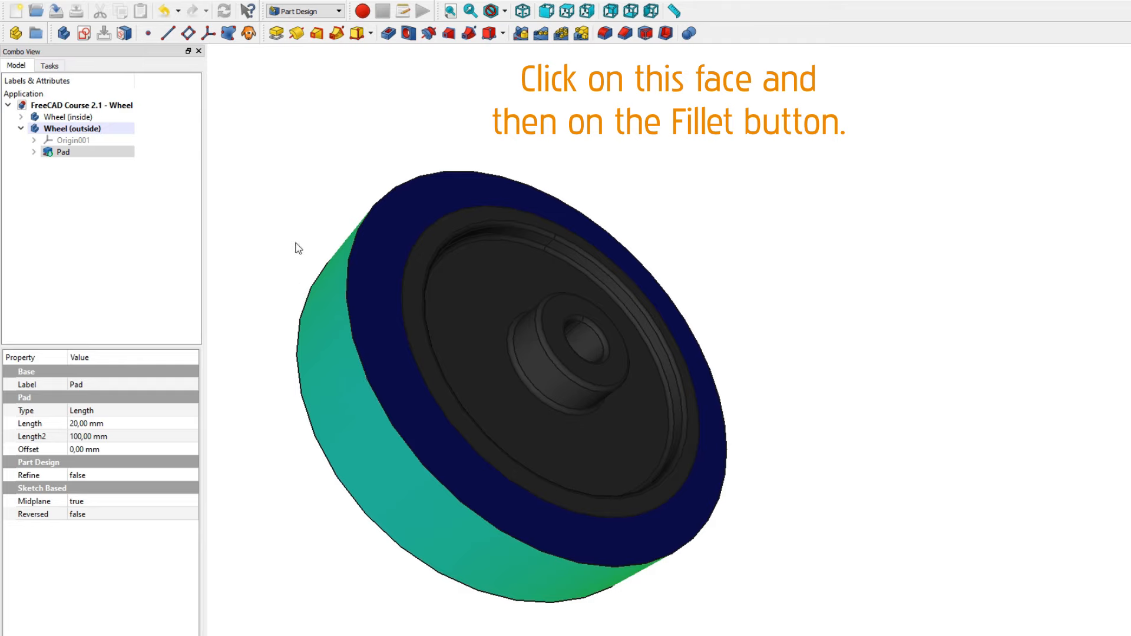
click(605, 33)
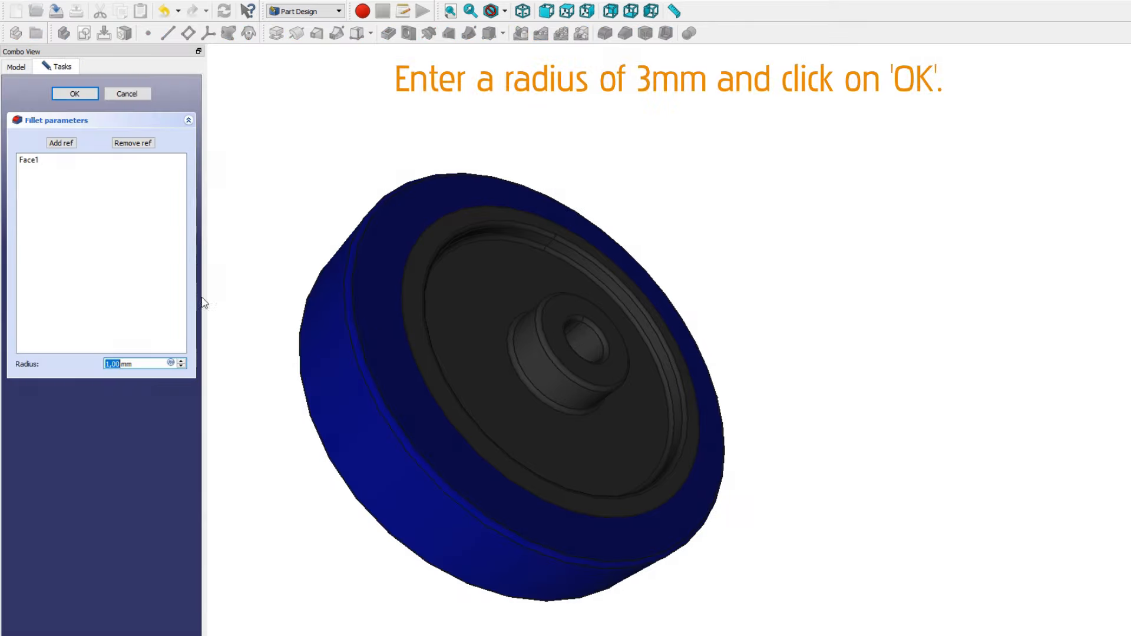
text(3)
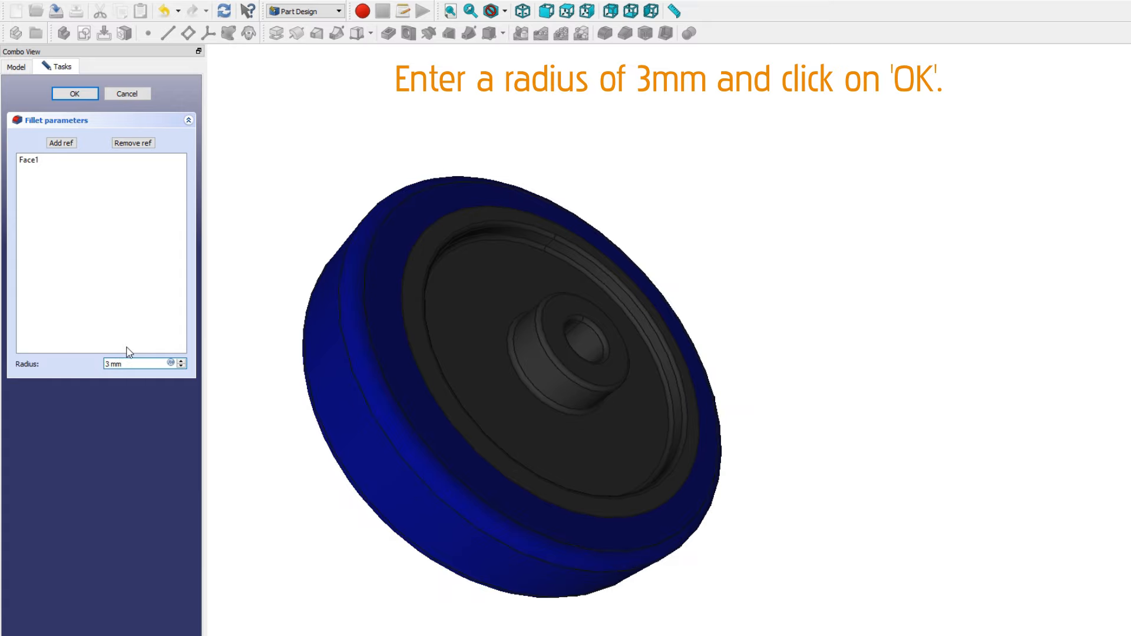
click(87, 94)
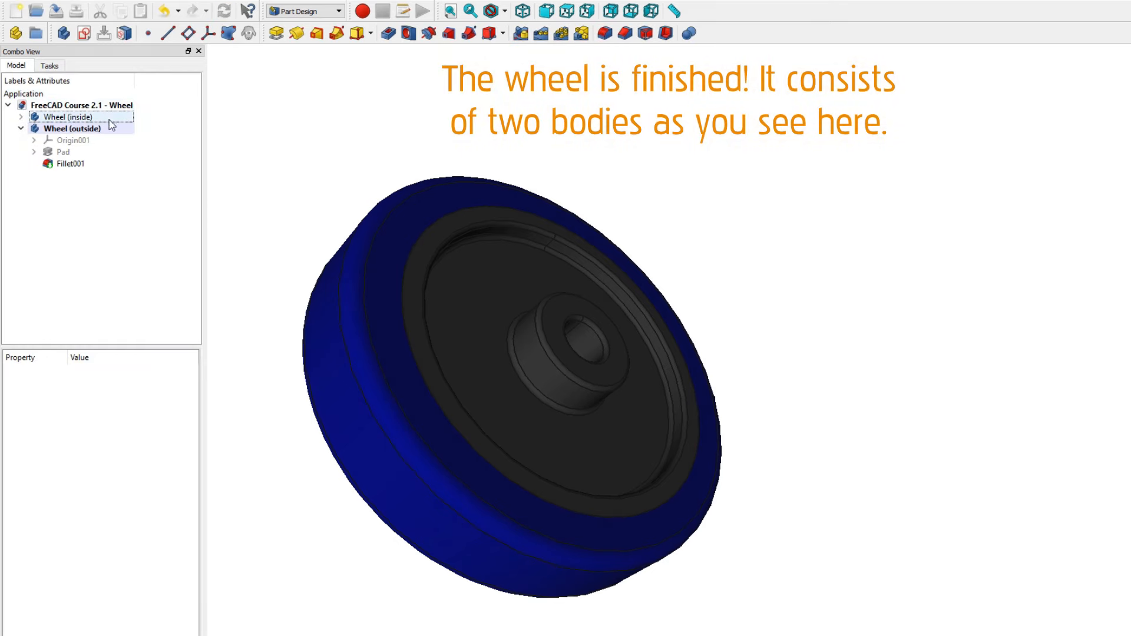
Step: Collapse the Wheel (outside) body in the tree, highlight each of the two bodies in turn, and view the wheel from other angles
click(21, 129)
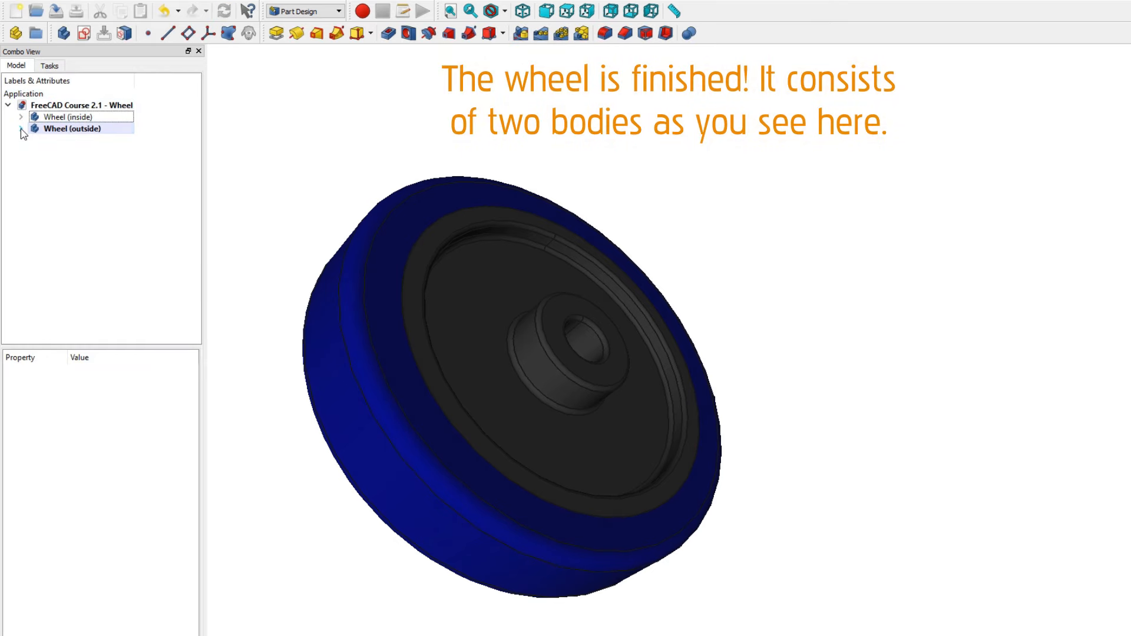
click(58, 118)
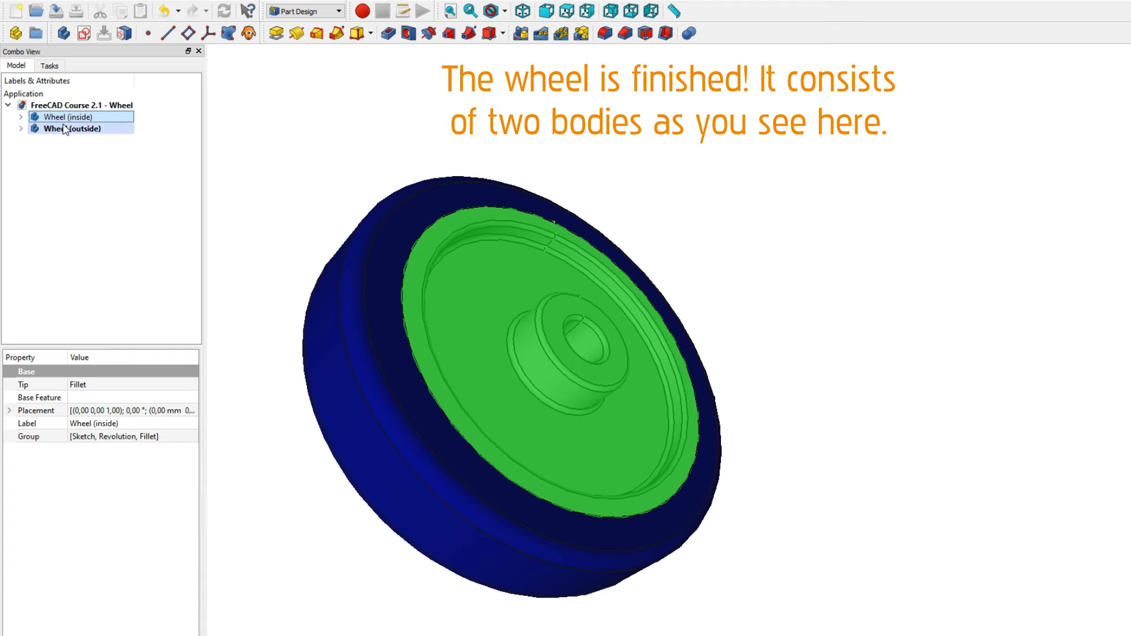
click(66, 131)
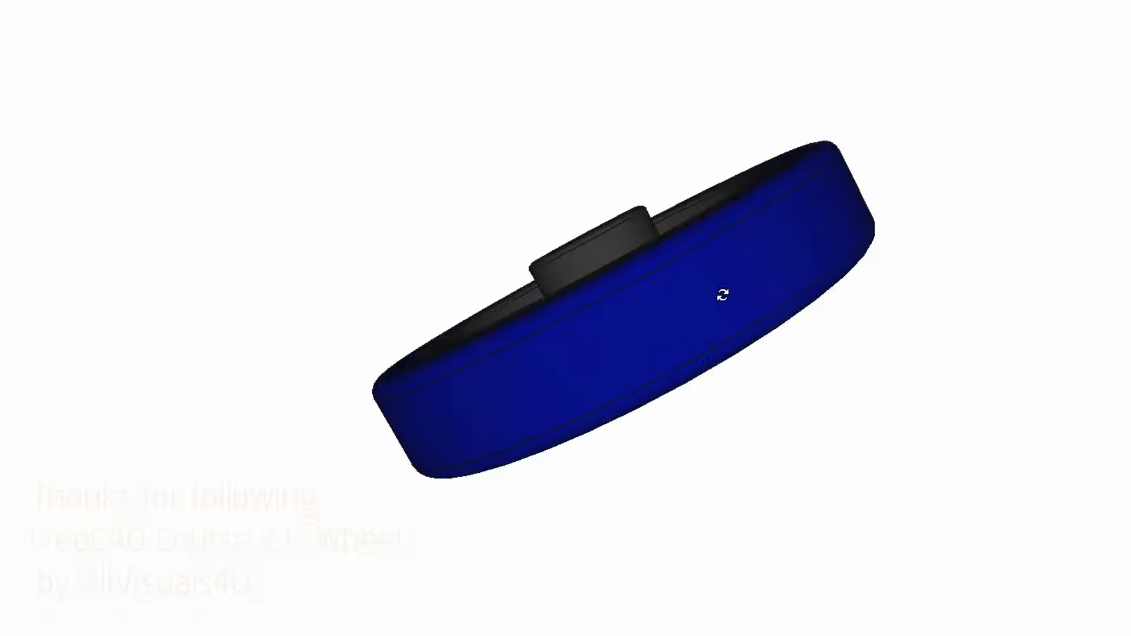
middle_drag(725, 295, 639, 73)
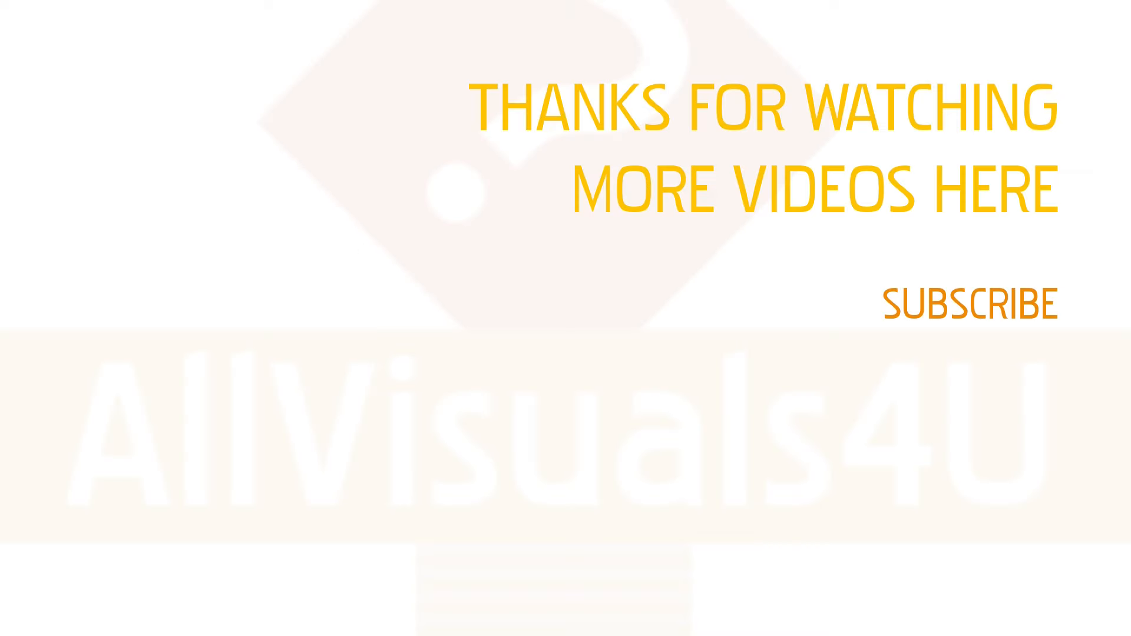